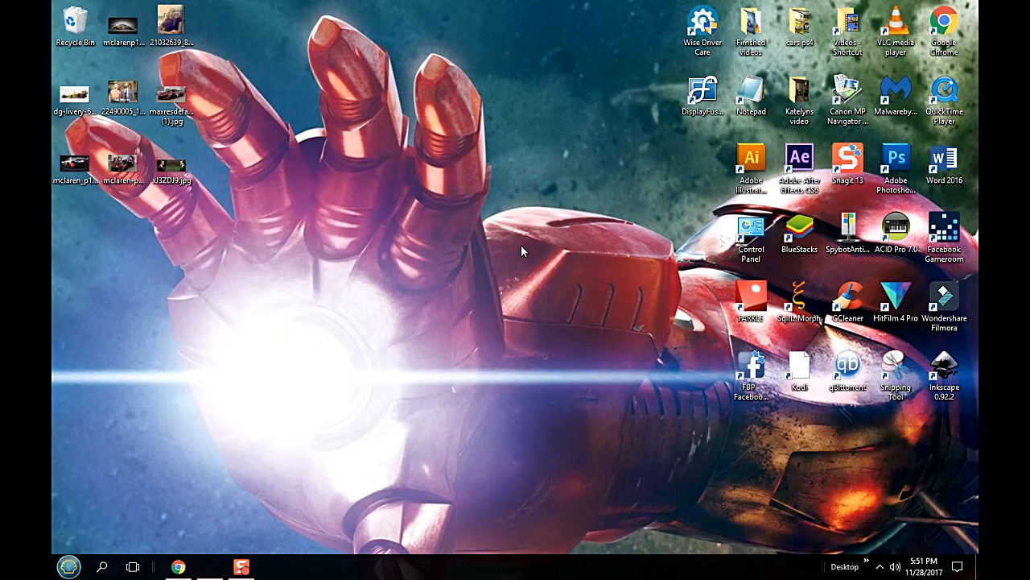
- Switch to Chrome and search the Brands of the World vector logo library for Toyota
left_click(178, 567)
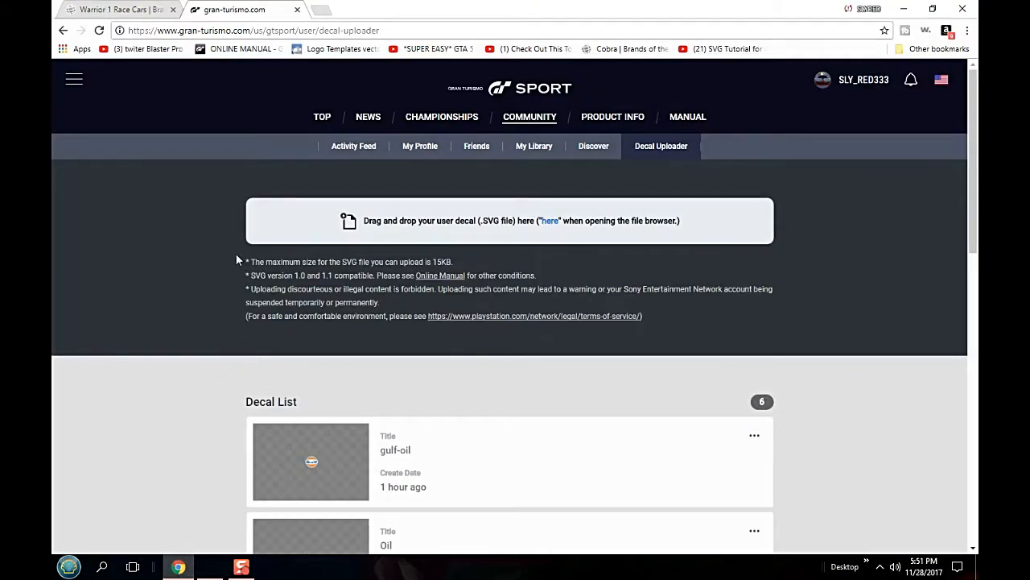
left_click(137, 9)
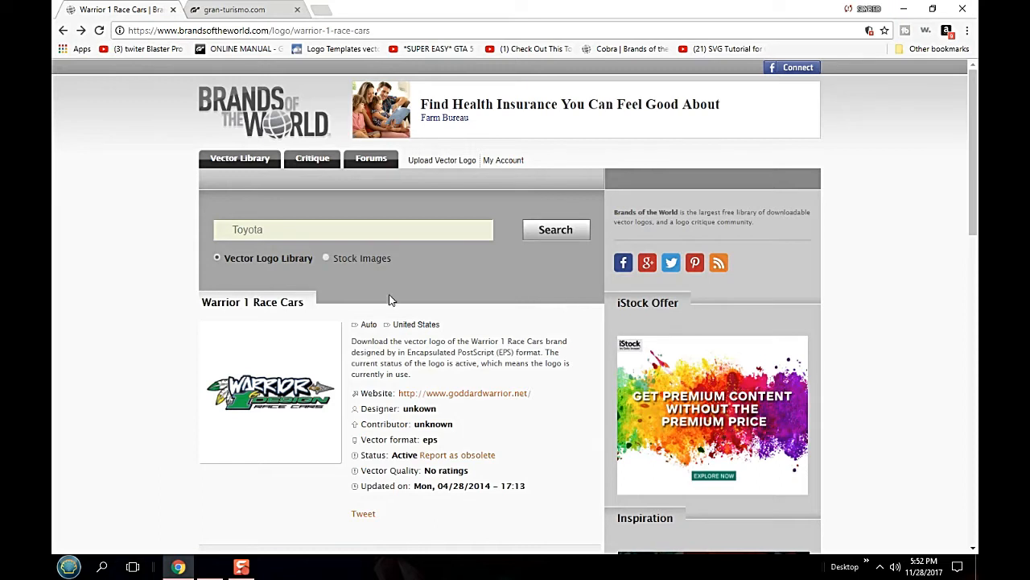
left_click(556, 231)
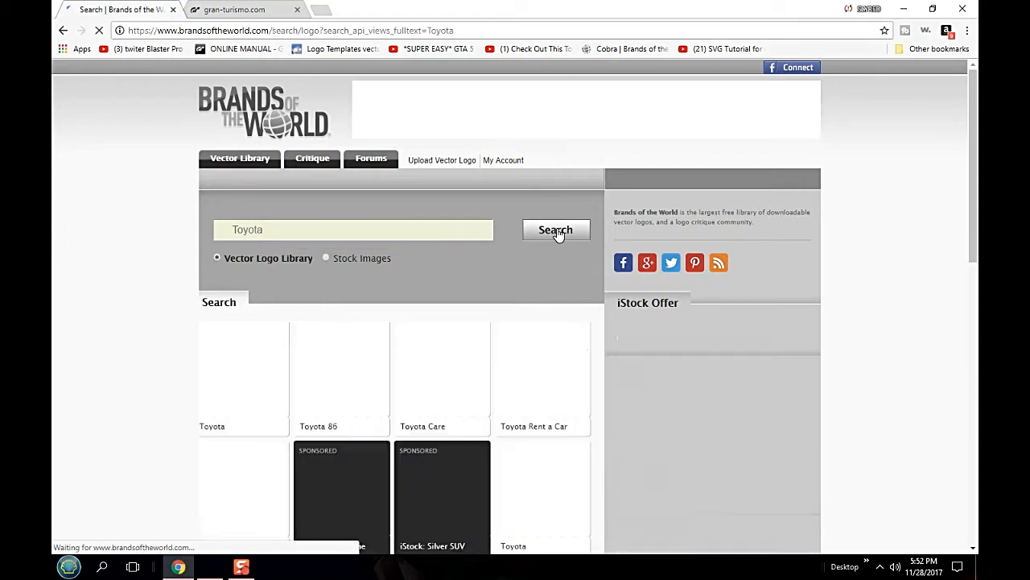
- Browse the first three pages of Toyota results and open the page of the red TRD Toyota Racing Development logo
scroll(382, 303, "down", 3)
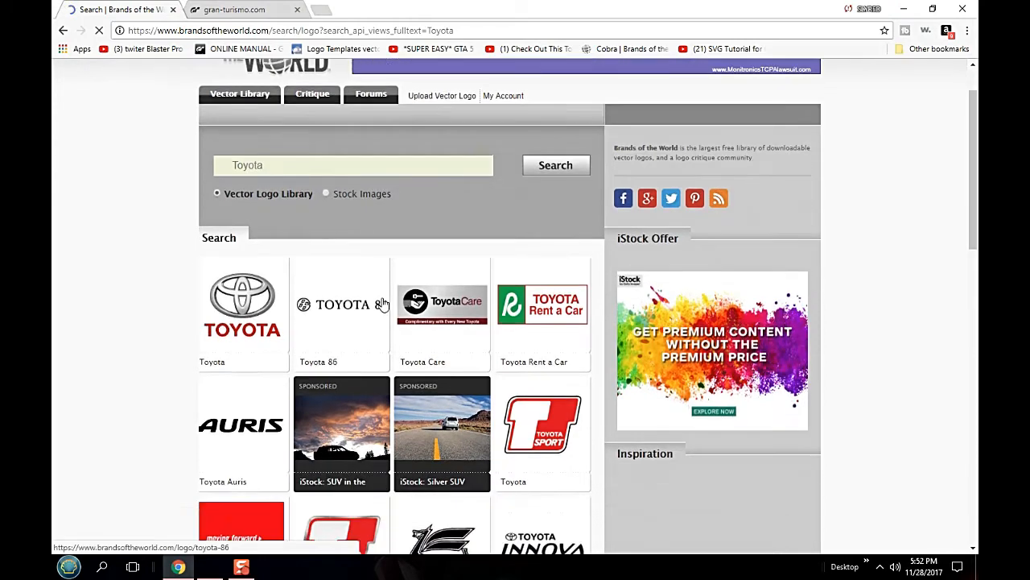
scroll(384, 304, "down", 3)
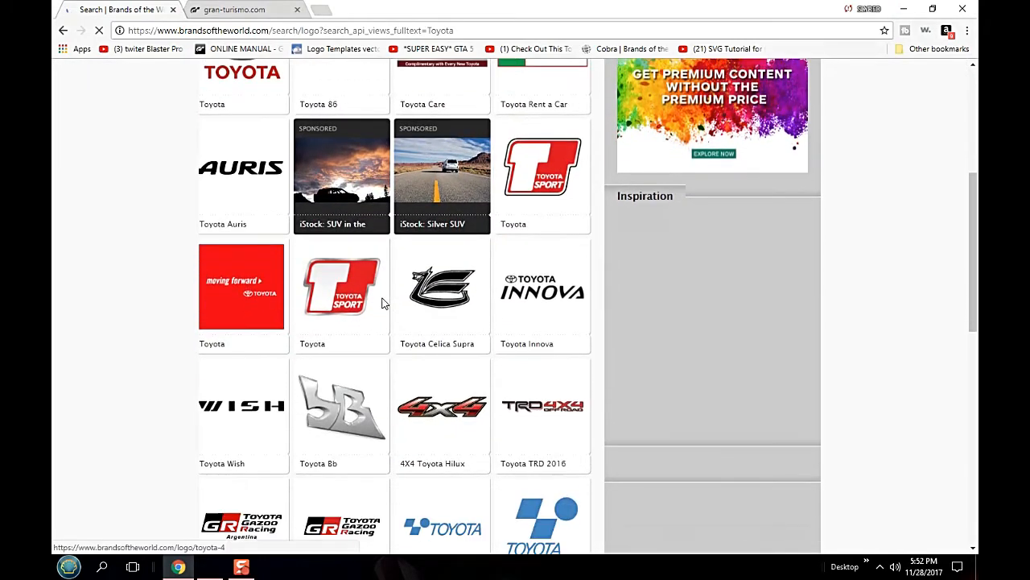
scroll(384, 303, "down", 1)
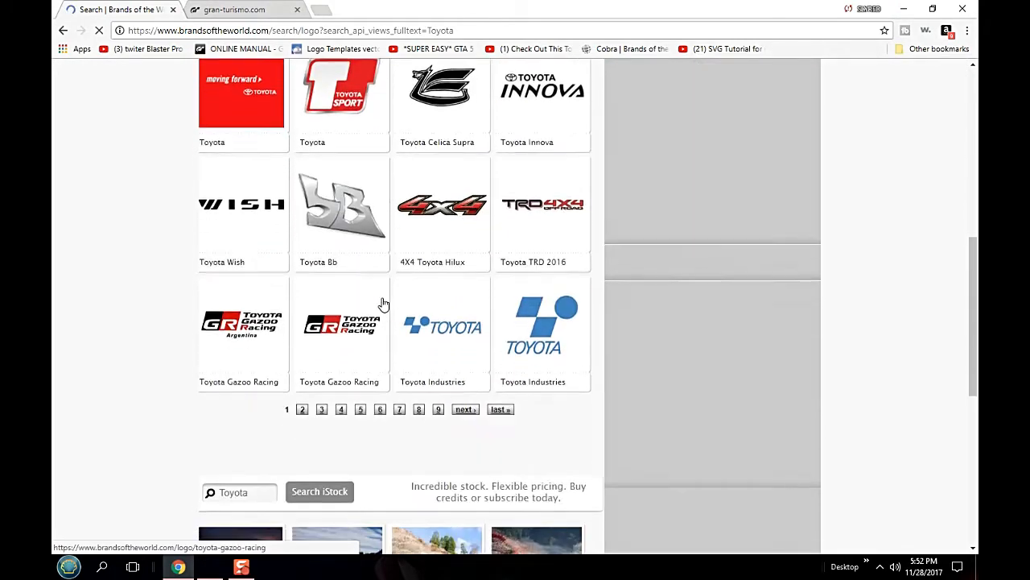
left_click(303, 354)
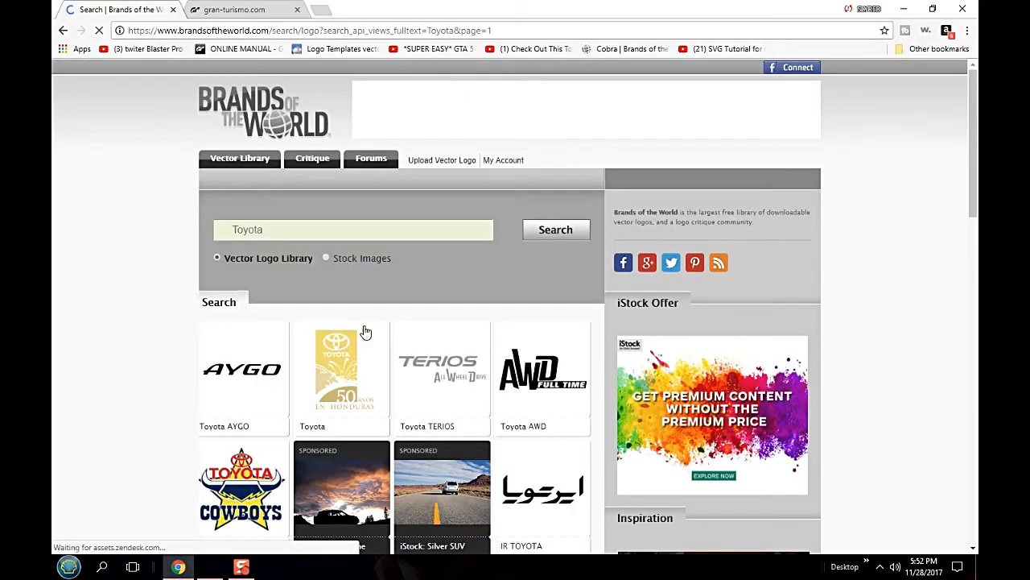
scroll(364, 332, "down", 6)
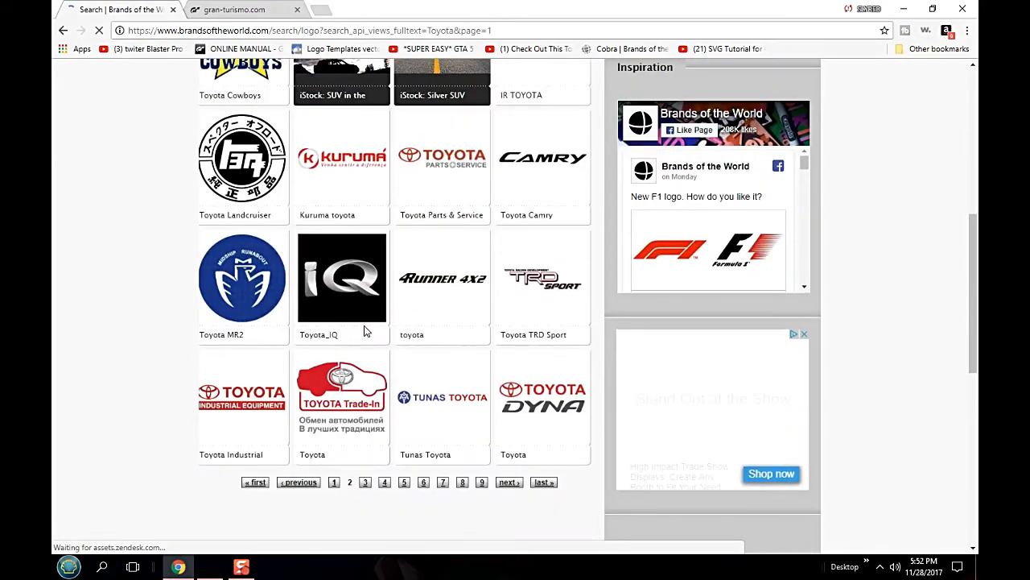
scroll(364, 333, "down", 1)
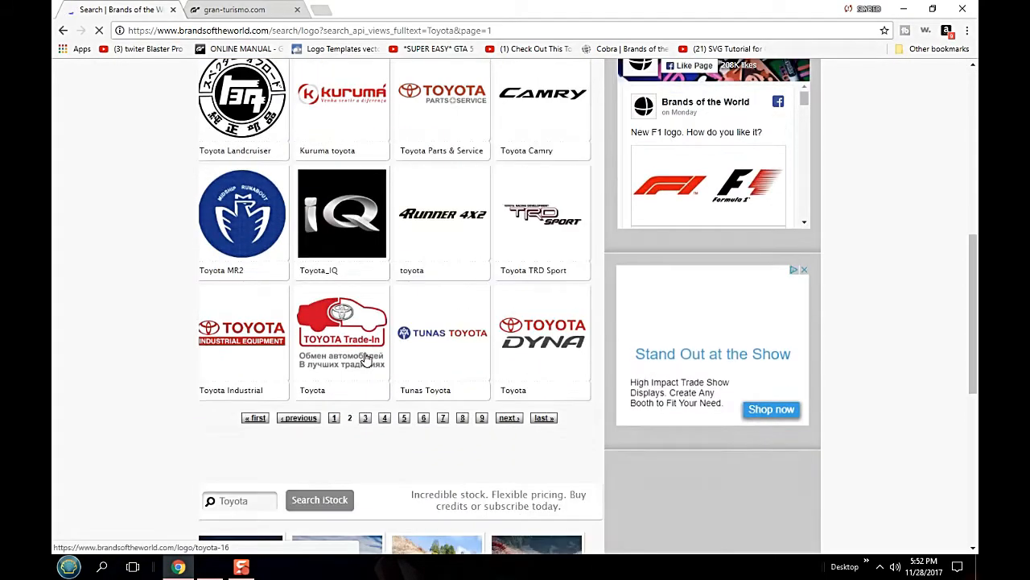
left_click(365, 419)
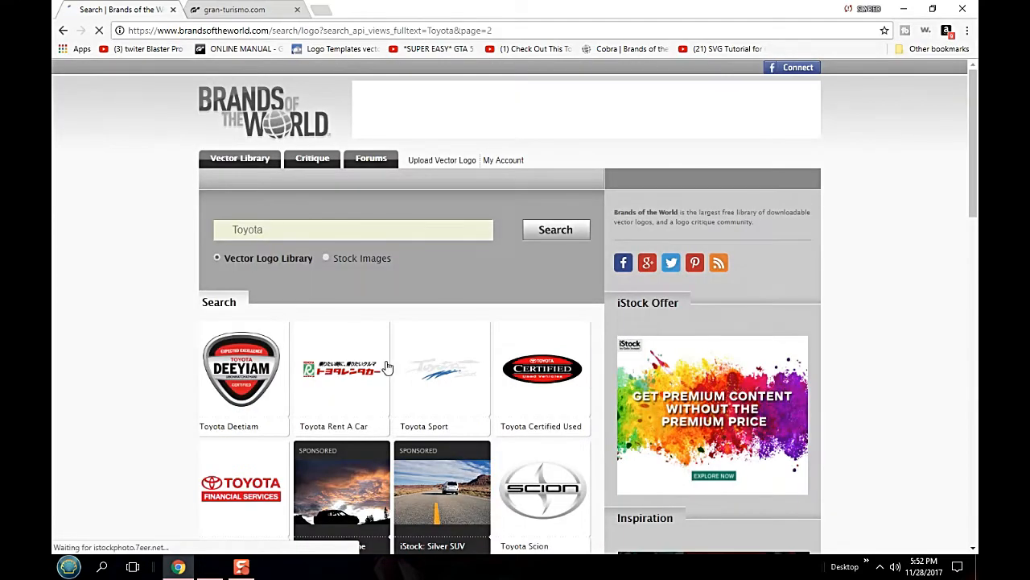
scroll(388, 367, "down", 1)
scroll(388, 367, "down", 1)
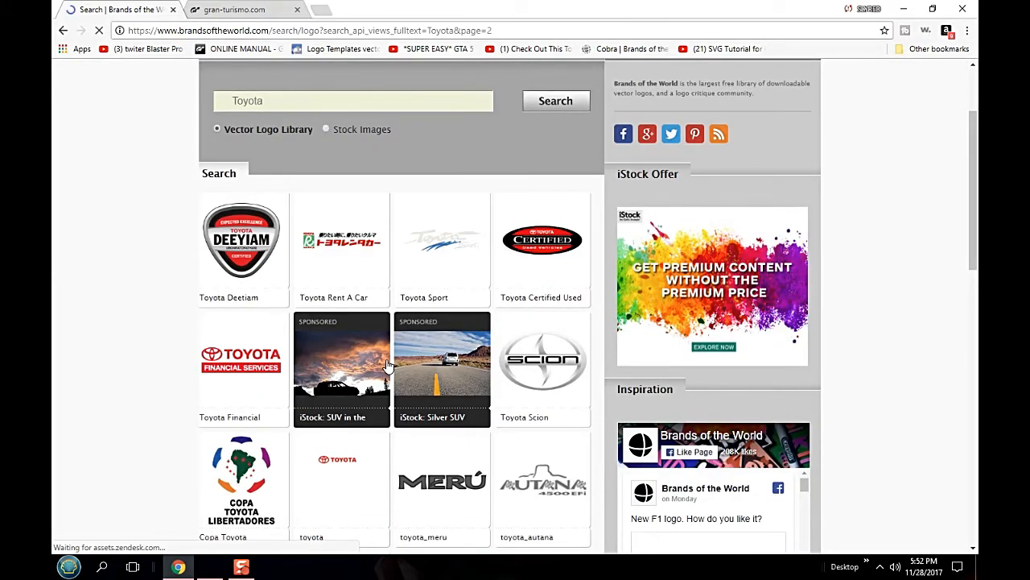
scroll(388, 367, "down", 4)
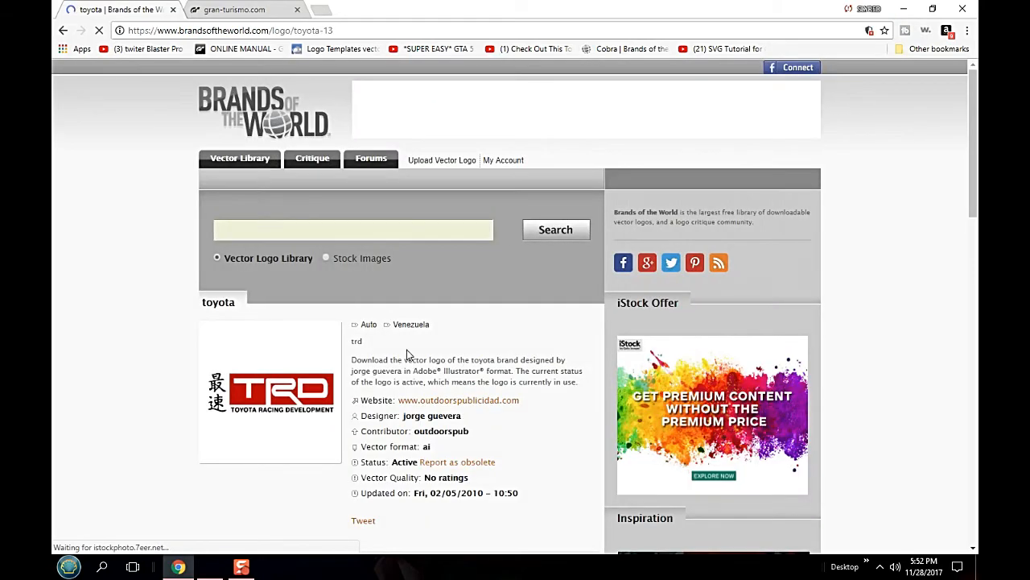
- Accept the terms, download the TRD logo to the Desktop as toyota.ai, and open the file in Illustrator
scroll(336, 347, "down", 2)
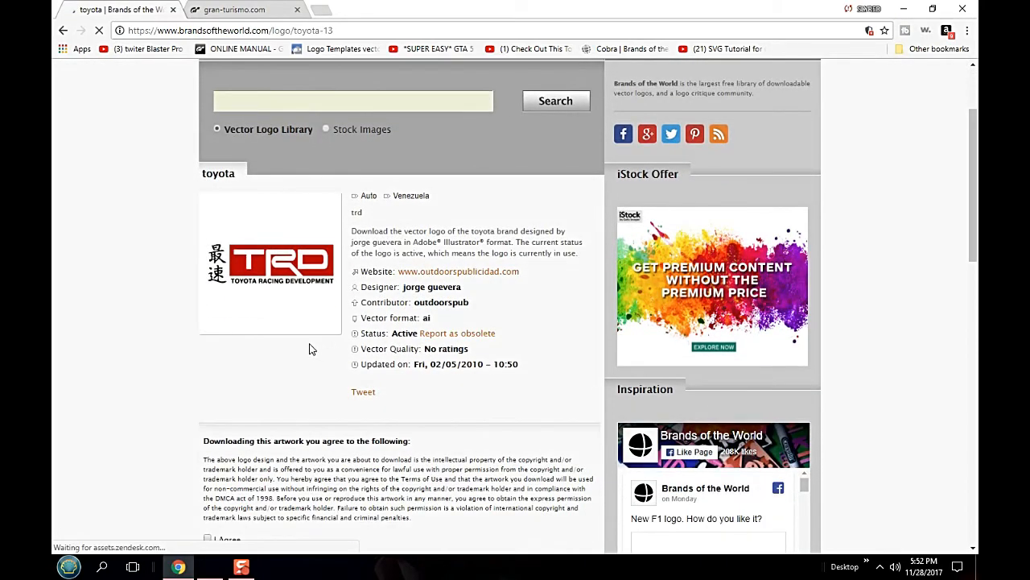
scroll(302, 378, "down", 2)
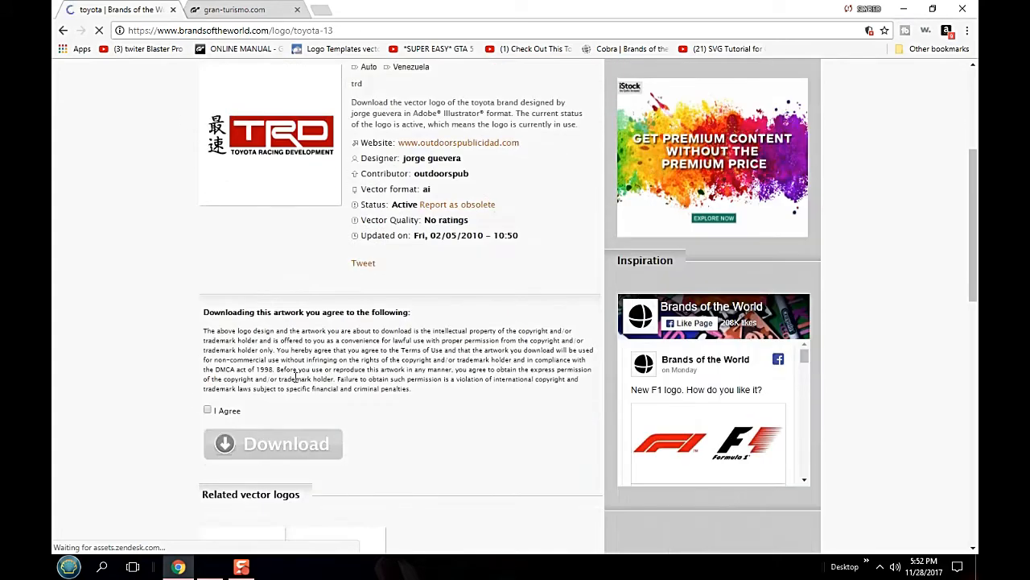
left_click(209, 412)
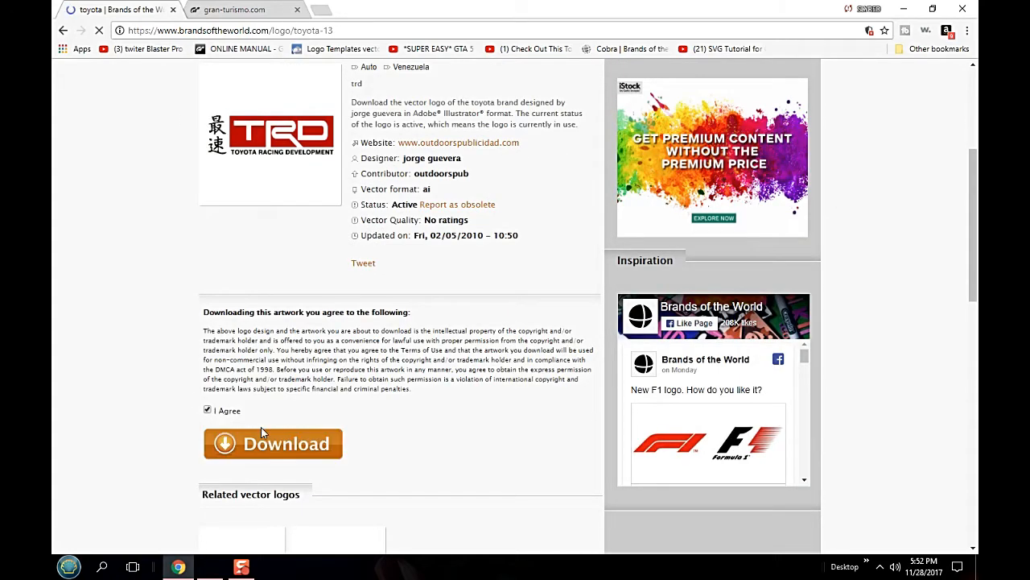
left_click(297, 449)
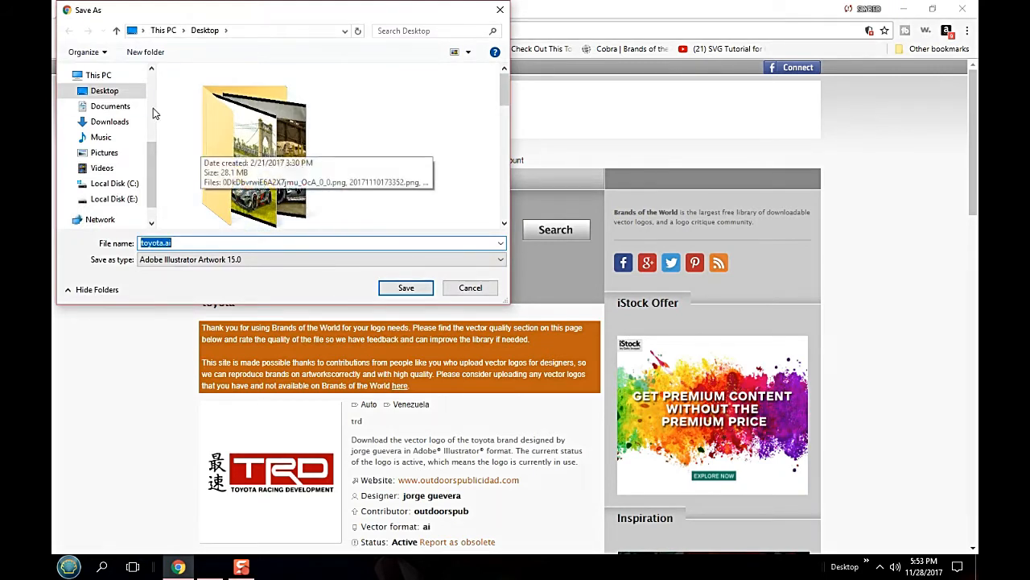
left_click(133, 95)
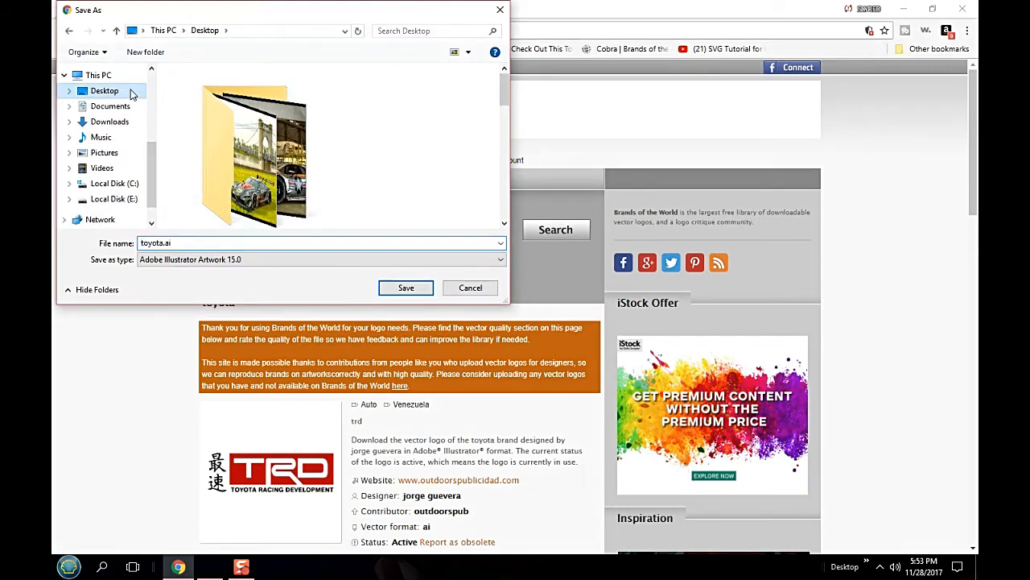
left_click(405, 288)
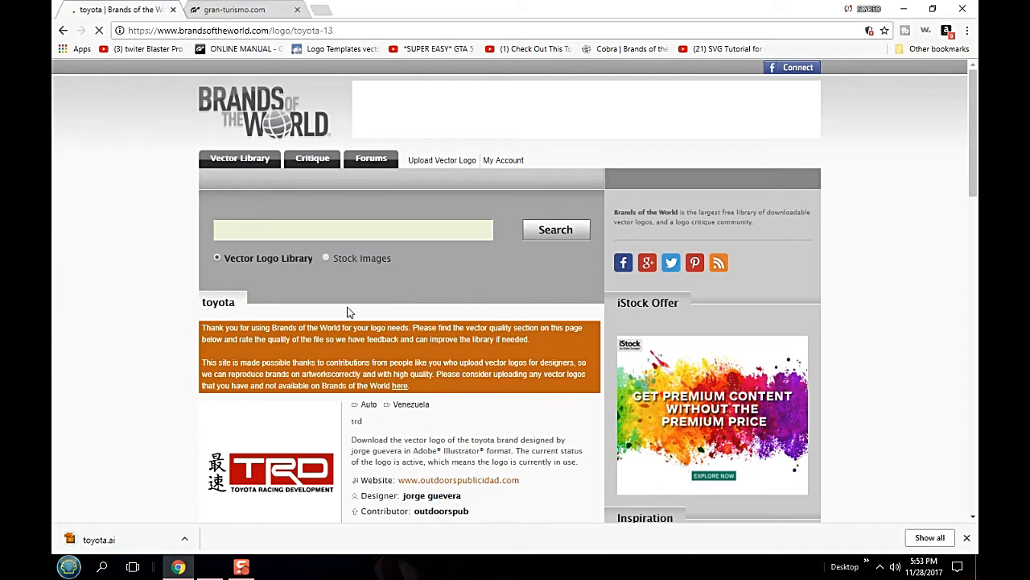
left_click(185, 538)
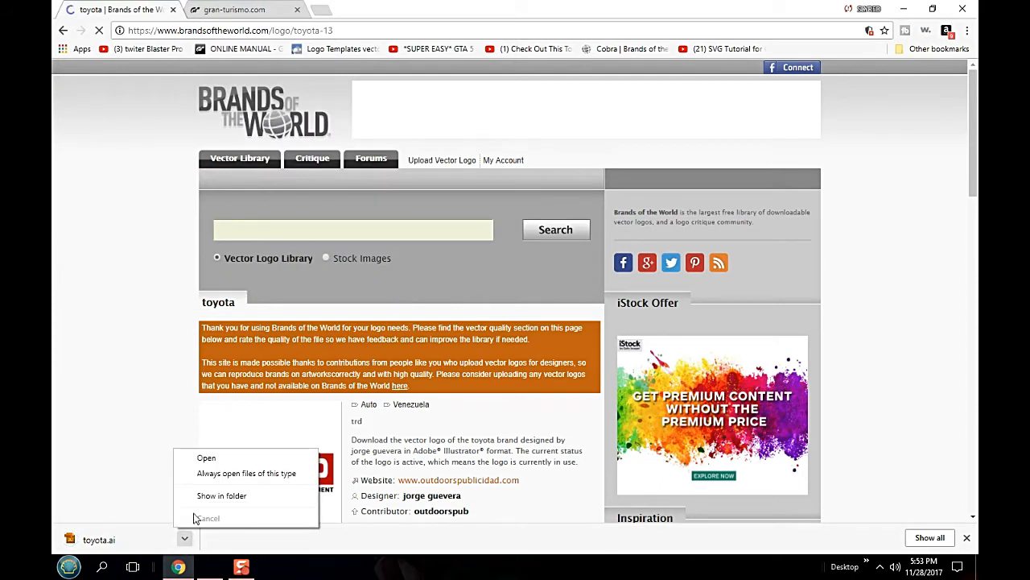
left_click(230, 465)
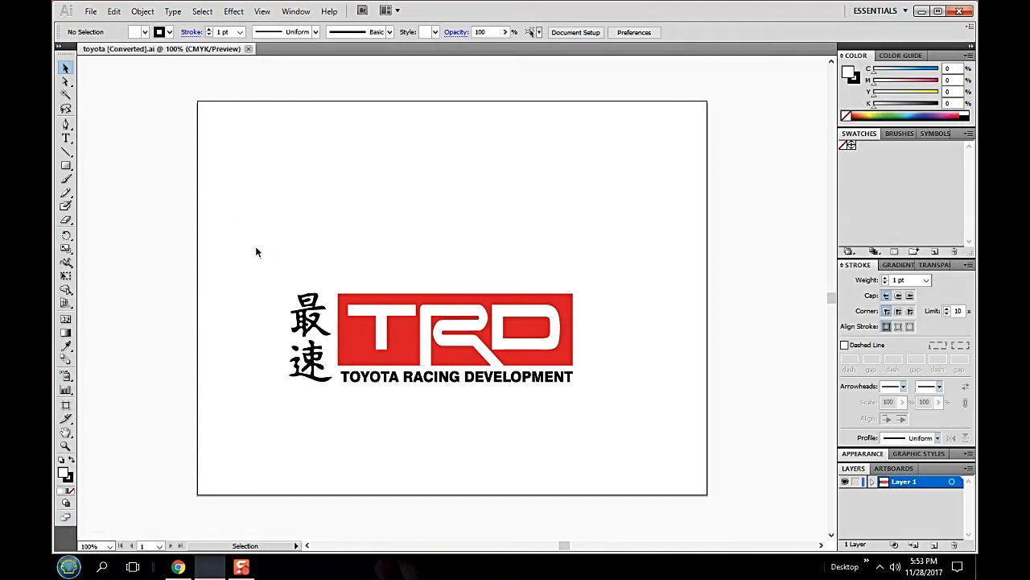
- Group all parts of the TRD logo on the artboard, including the Japanese characters
left_click_drag(262, 259, 605, 420)
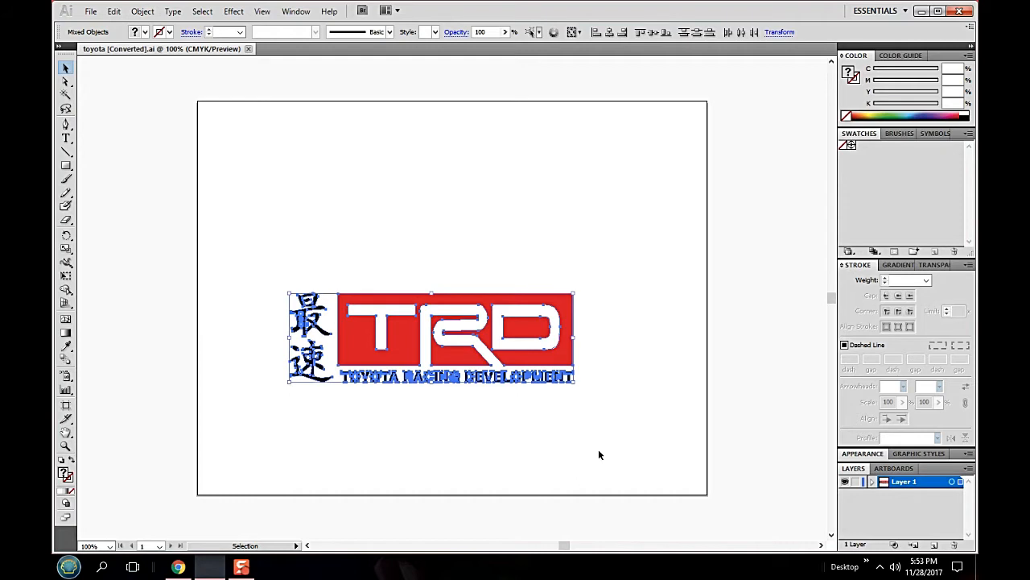
right_click(419, 348)
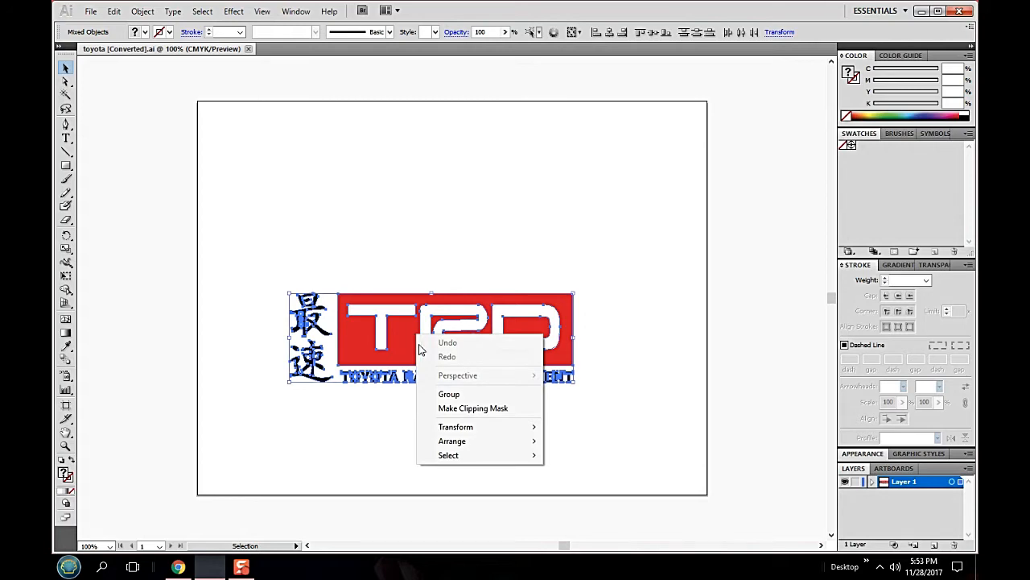
left_click(448, 394)
left_click(468, 428)
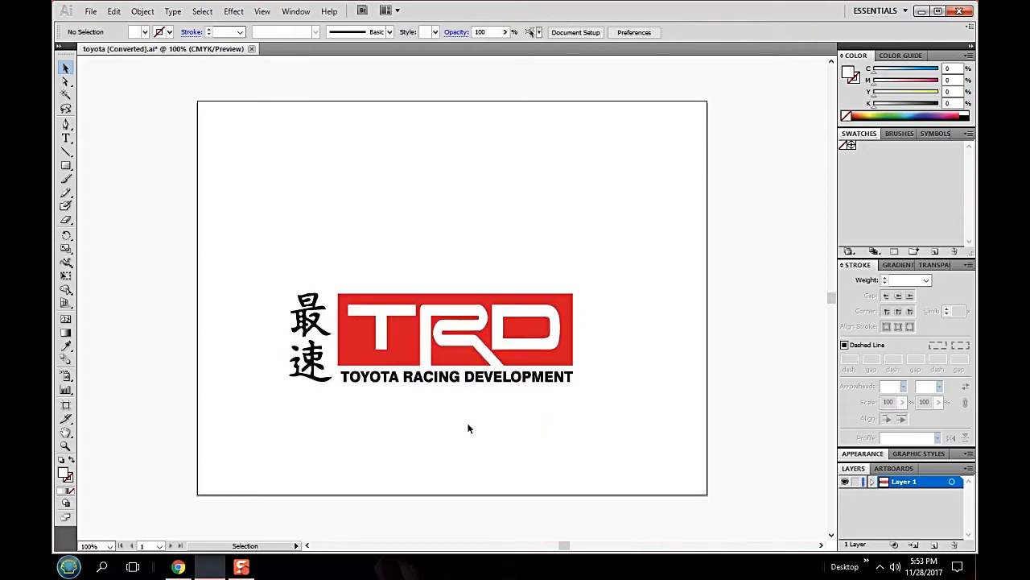
- Undo the grouping of the TRD logo parts and deselect the artwork
left_click_drag(247, 226, 625, 440)
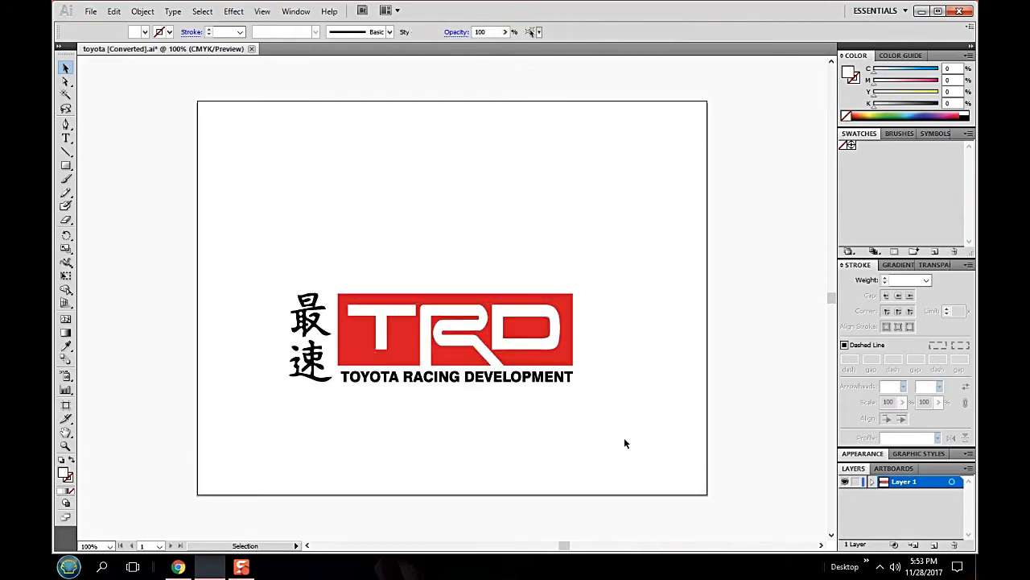
right_click(443, 337)
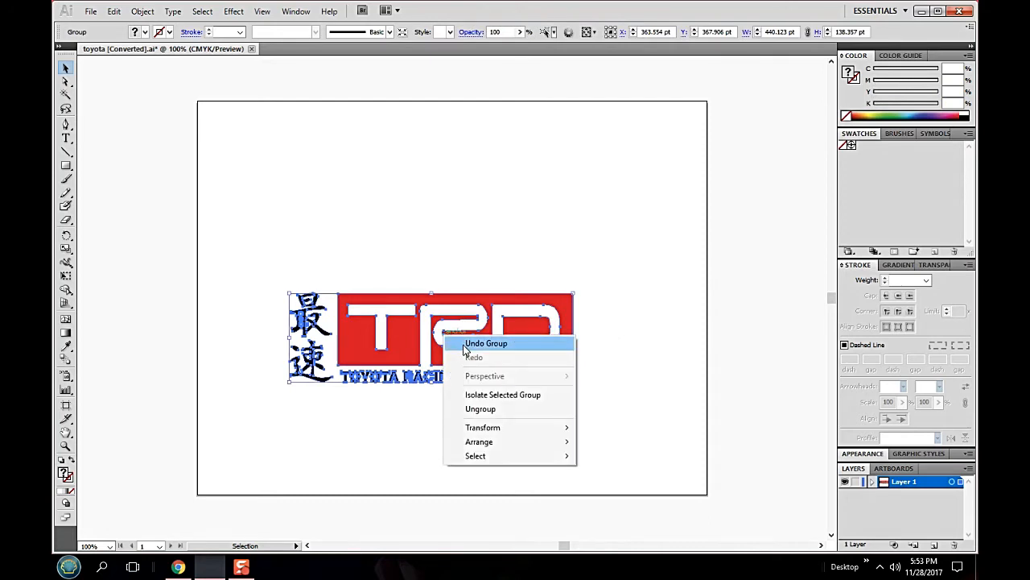
left_click(464, 345)
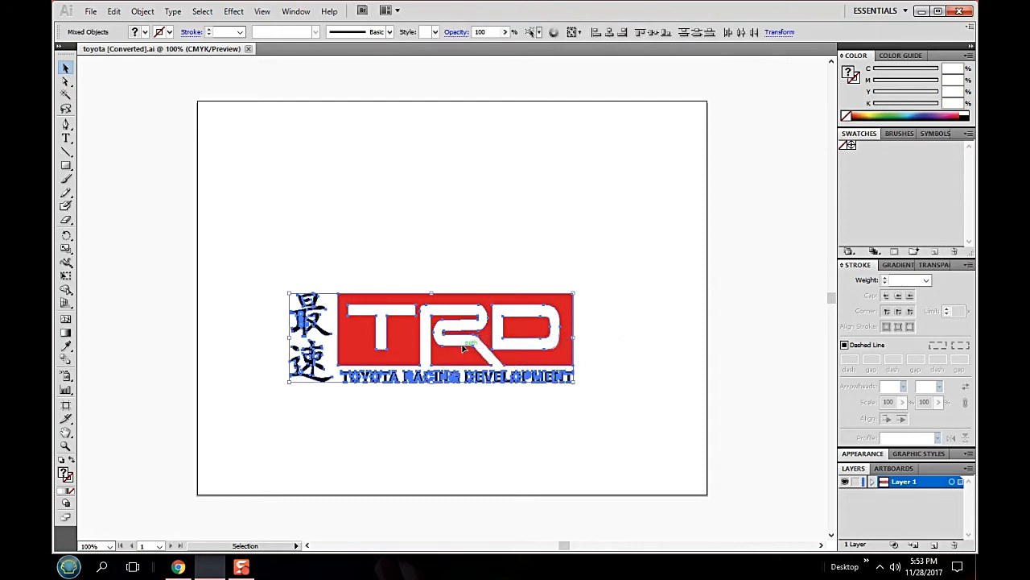
left_click(631, 216)
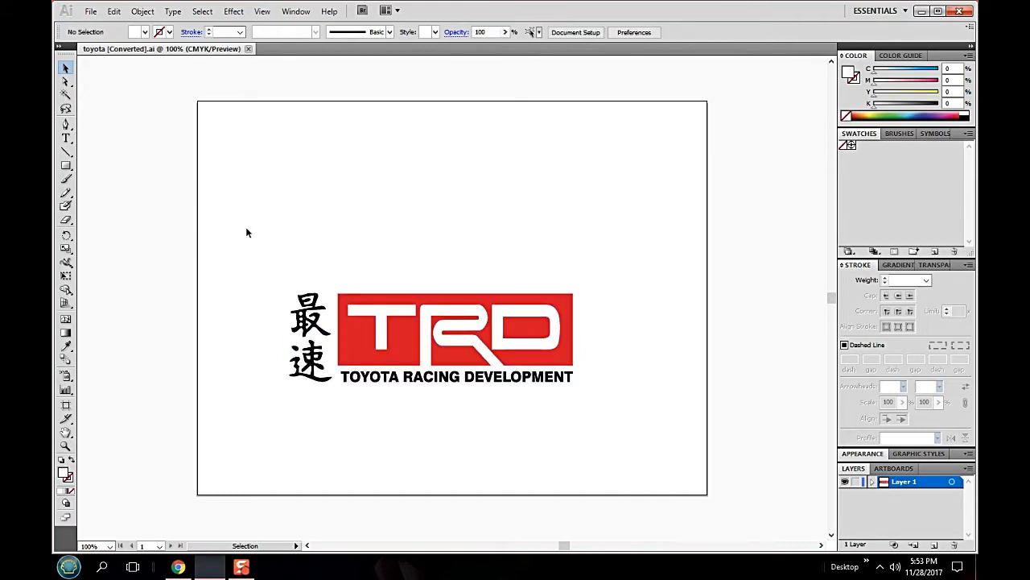
- Select the complete TRD logo artwork and copy it to the clipboard
left_click_drag(224, 232, 650, 437)
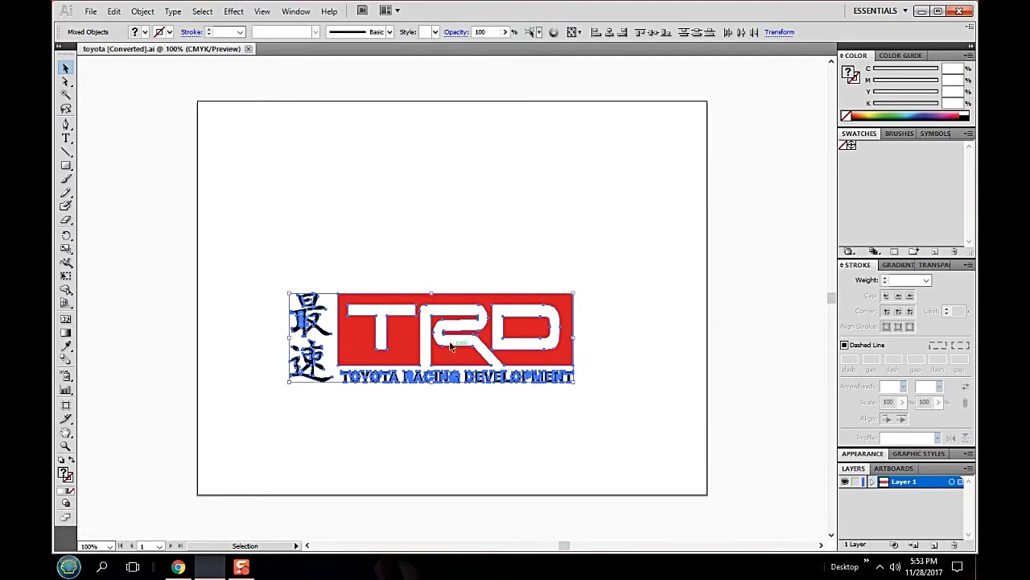
left_click(115, 12)
left_click(133, 72)
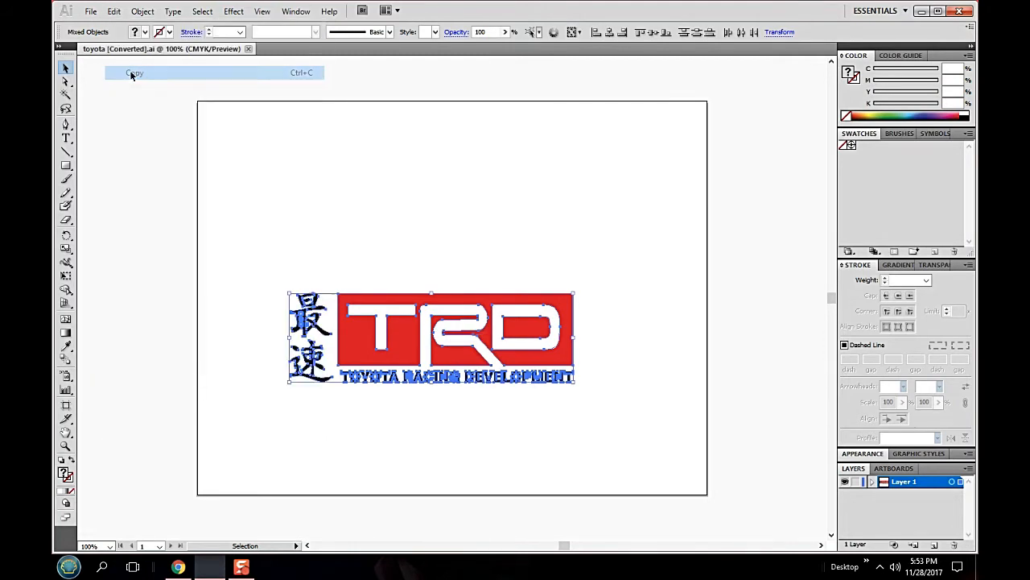
left_click(115, 11)
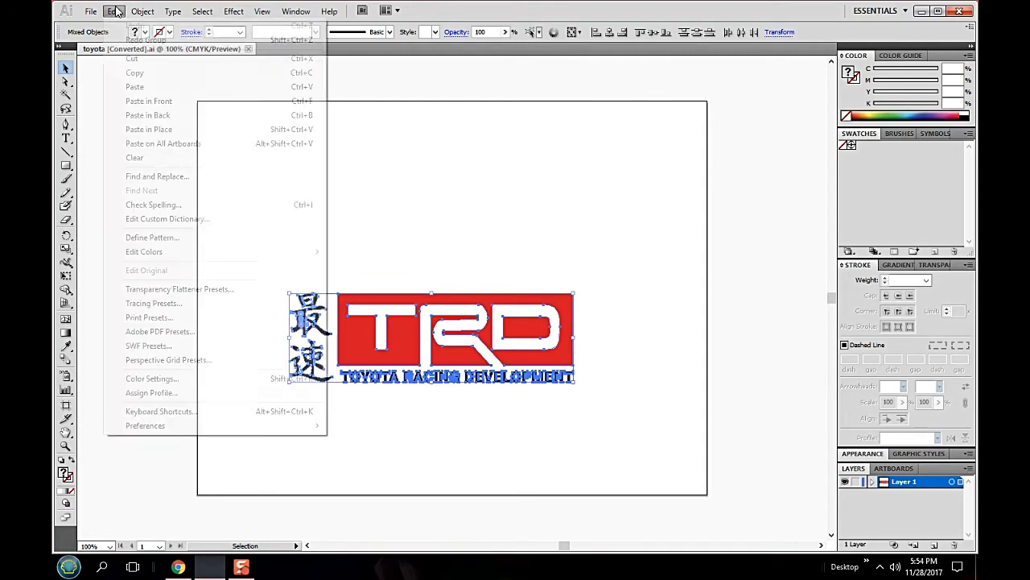
left_click(132, 75)
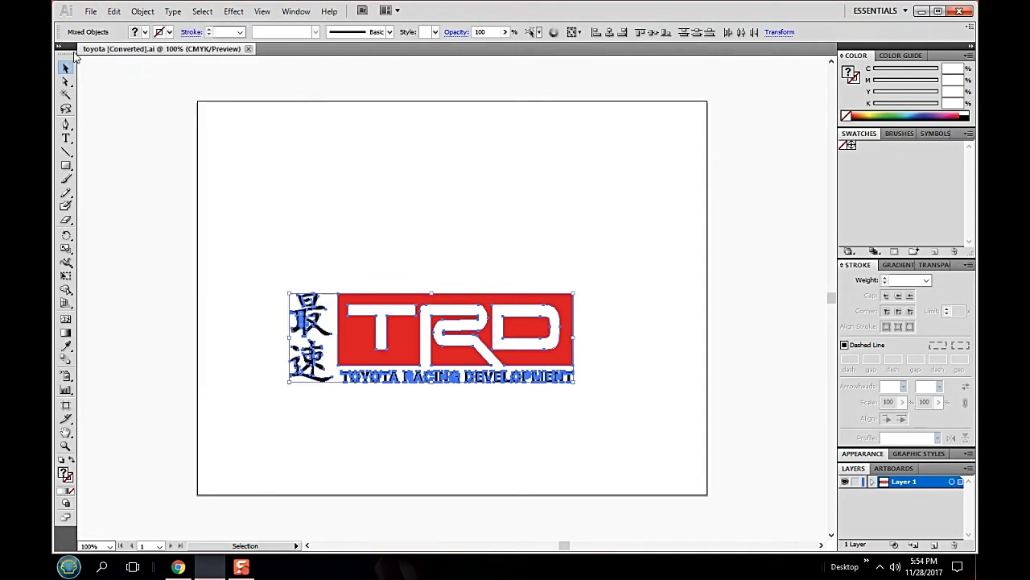
- Create a new Letter-size Print document of 612 x 792 pt and paste the copied TRD logo into it
left_click(93, 11)
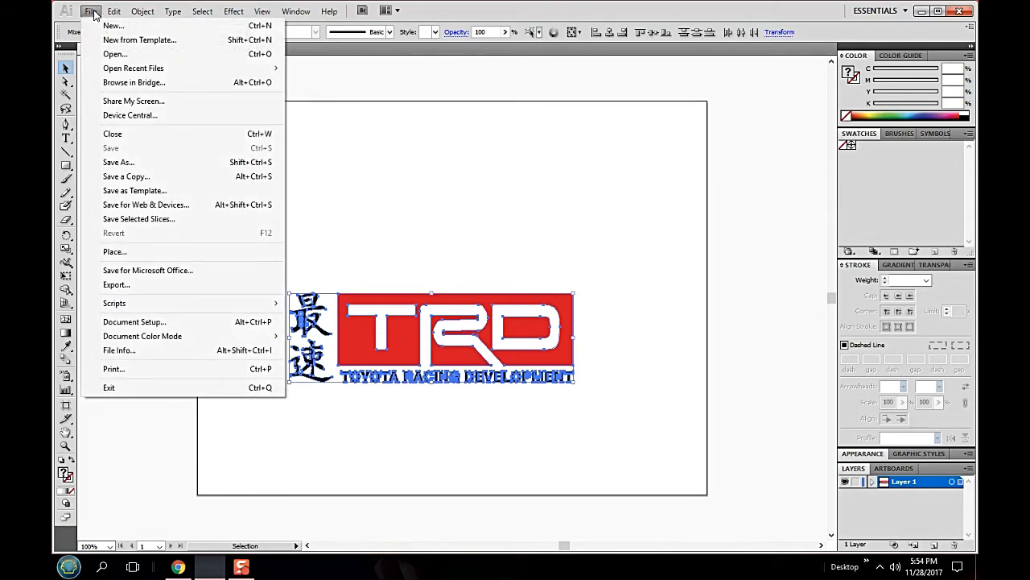
left_click(96, 28)
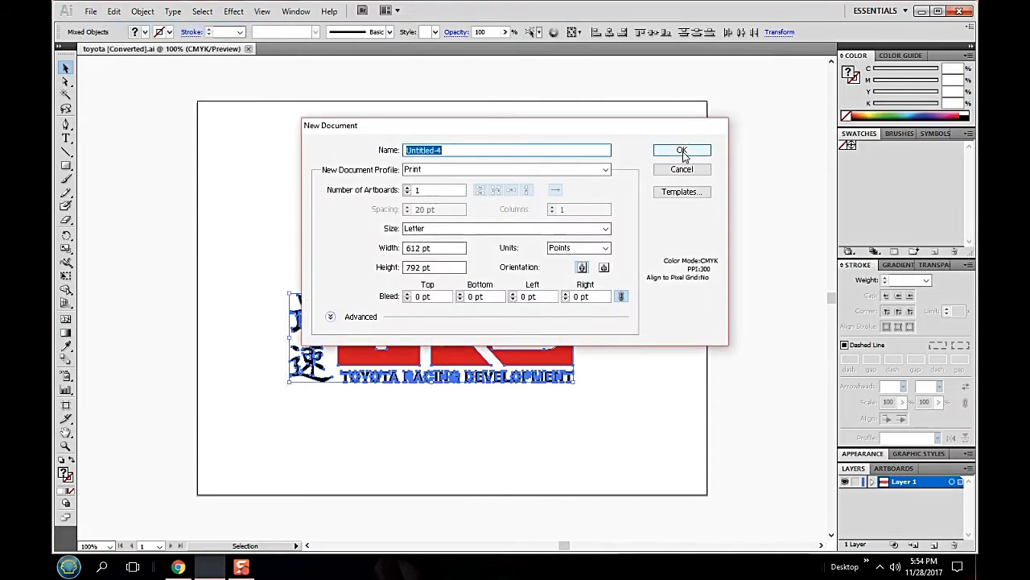
left_click(682, 151)
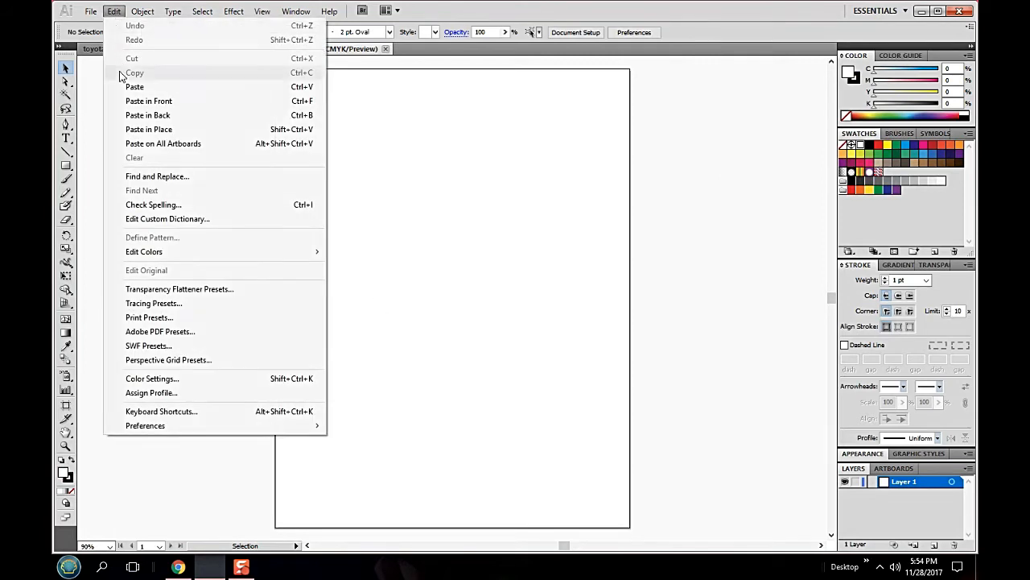
left_click(129, 86)
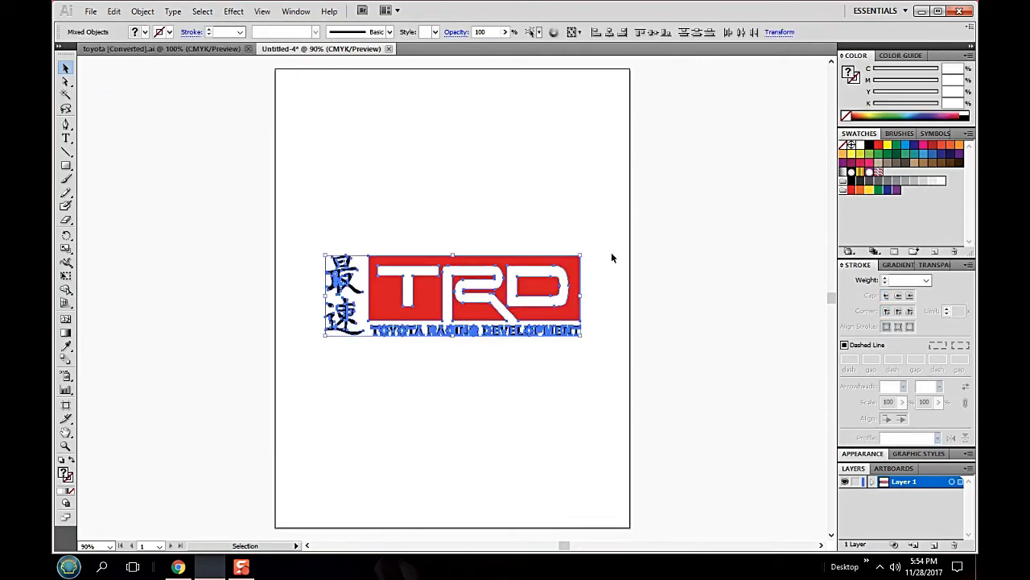
left_click(620, 322)
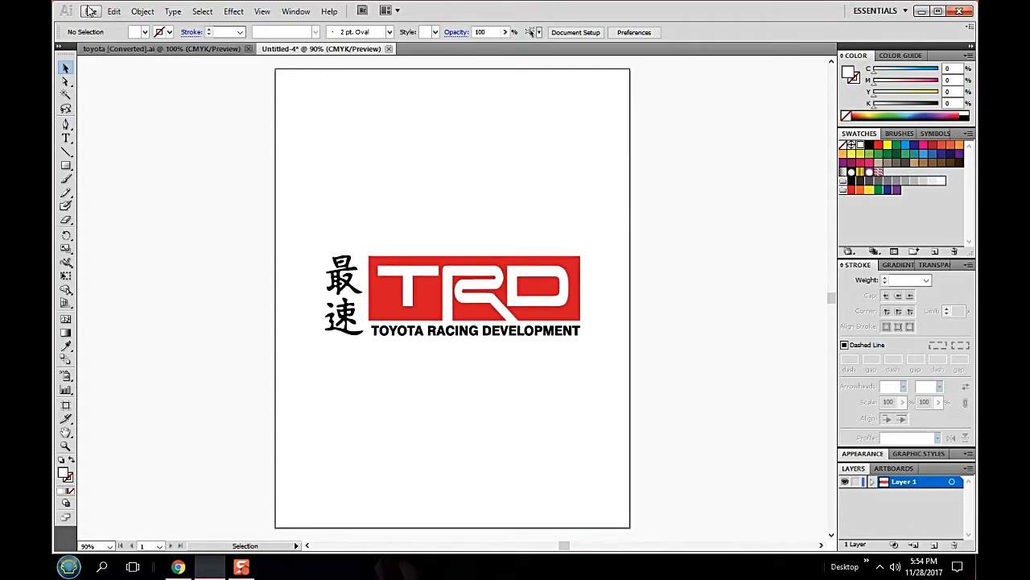
- Select all the logo artwork, then remove the TRD block, the Japanese characters and the TOYOTA RACING DEVELOPMENT lettering from the selection
left_click(202, 12)
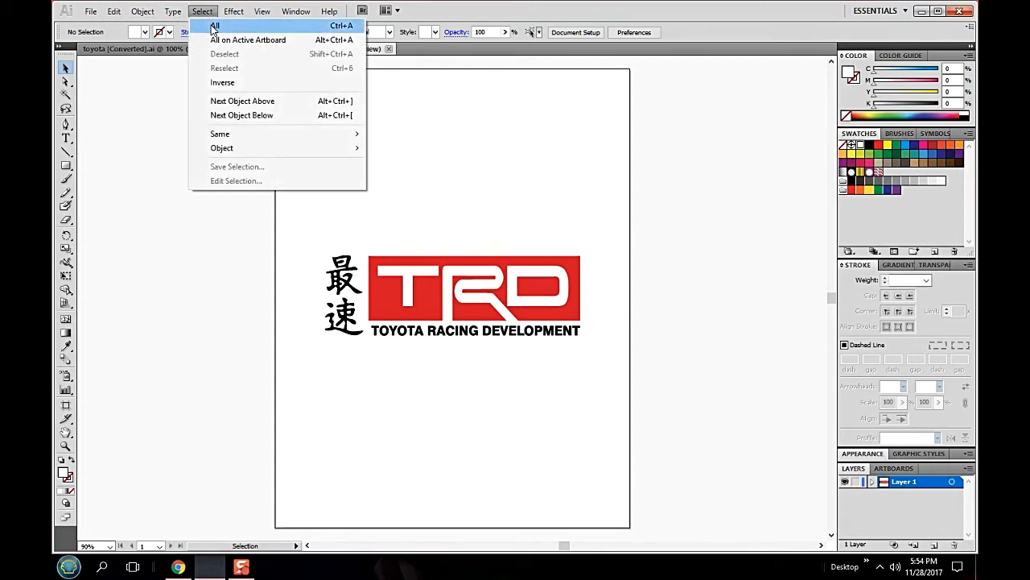
left_click(215, 27)
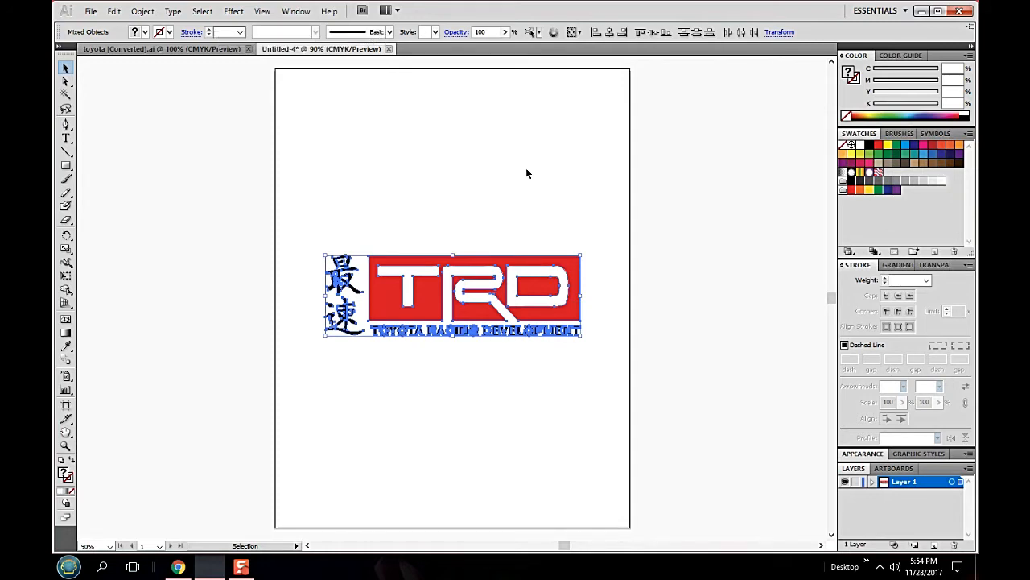
key("shift")
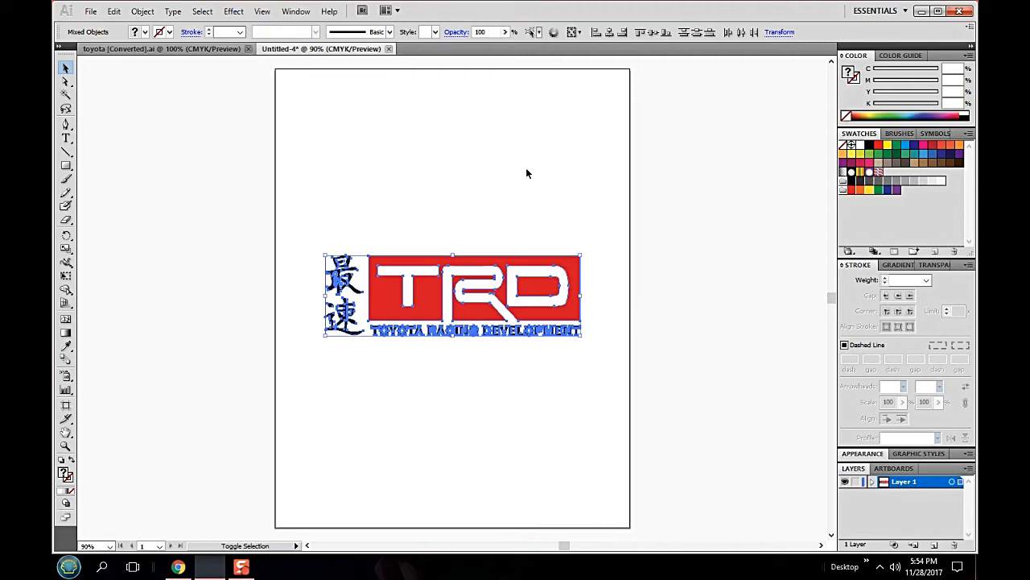
left_click(388, 264, "shift")
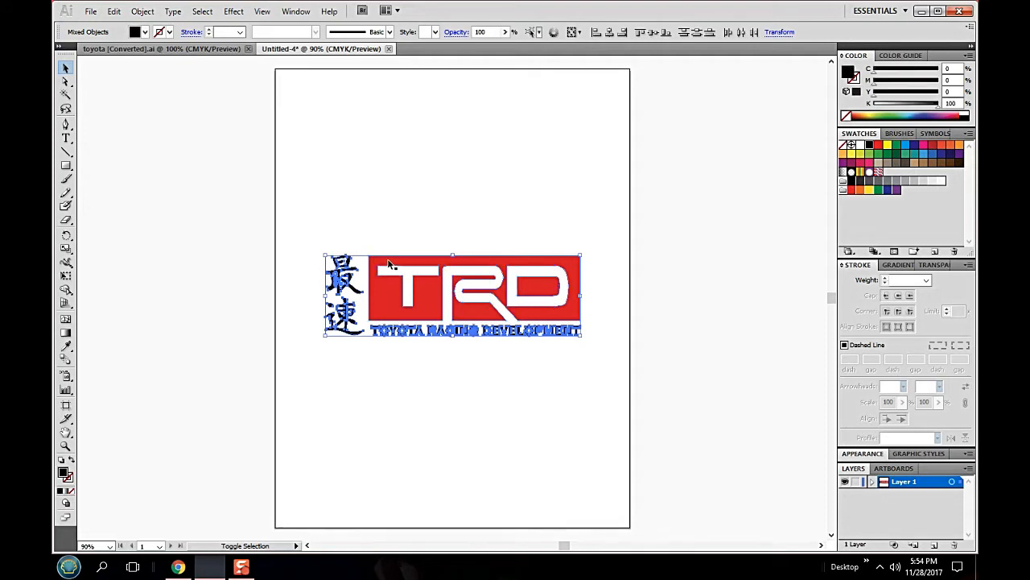
left_click(355, 290, "shift")
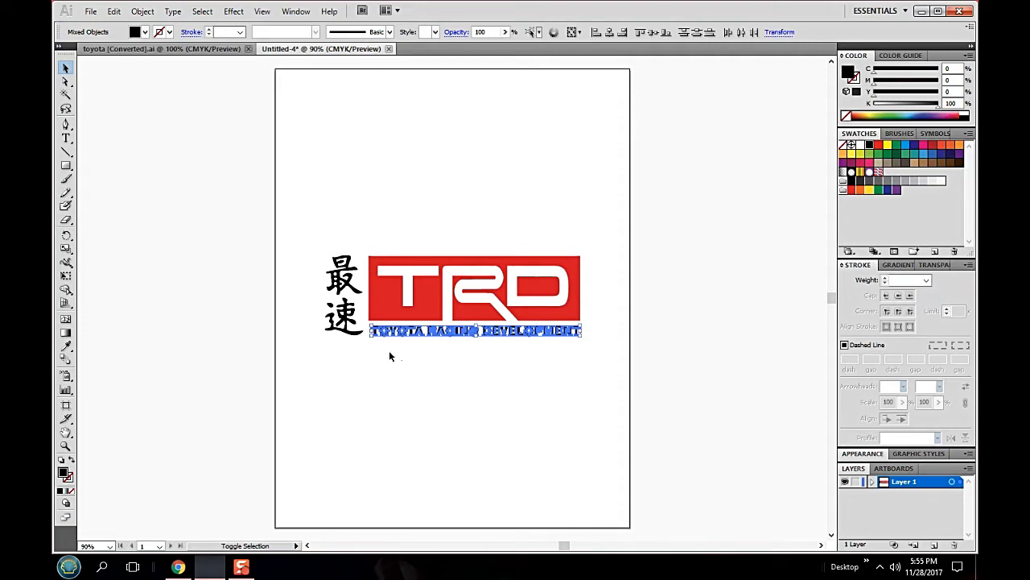
left_click_drag(376, 337, 573, 333)
left_click(574, 335, "shift")
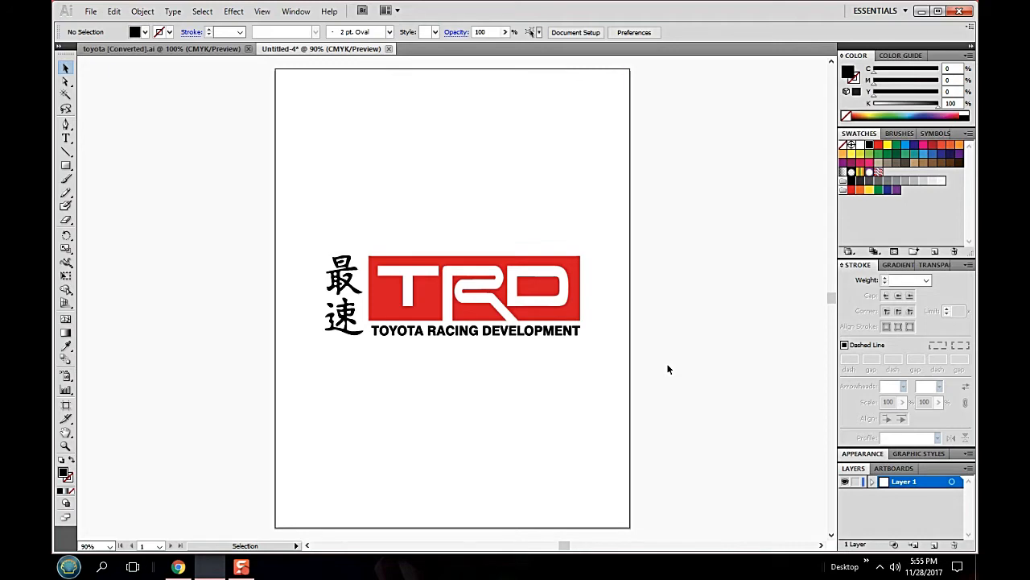
- Start a Save for Web & Devices export of the logo and set the file format to SVG
left_click(90, 13)
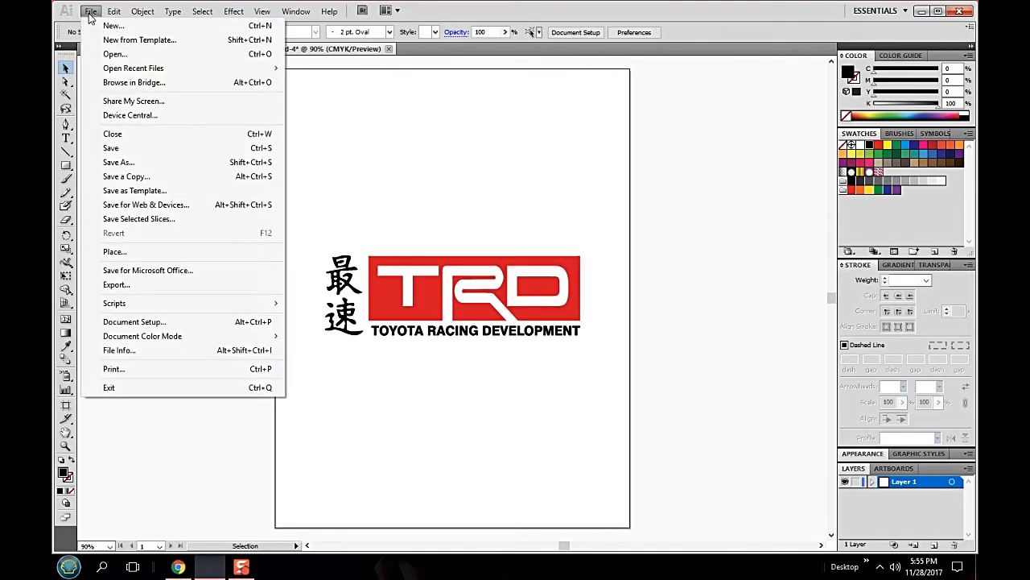
left_click(182, 208)
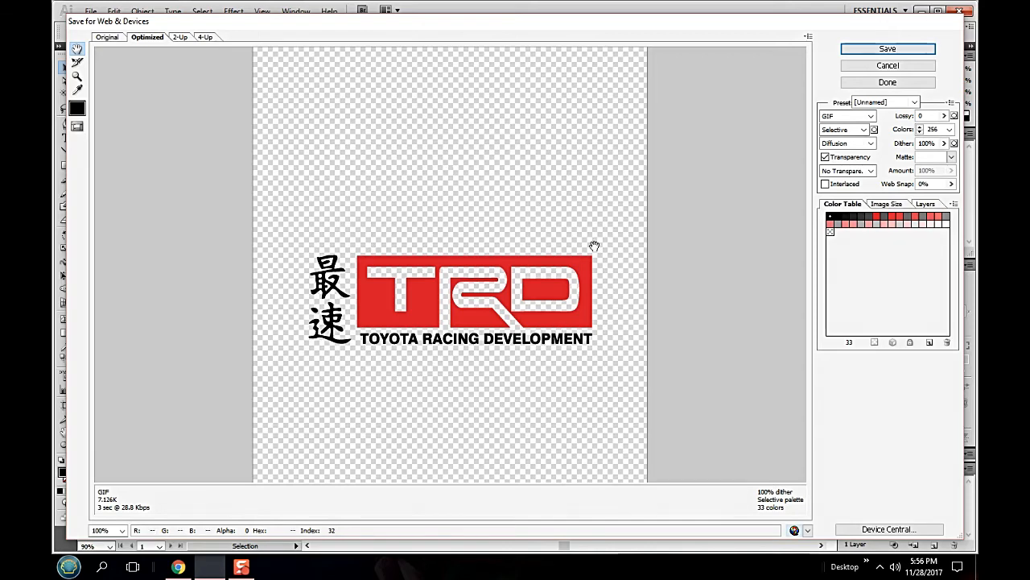
left_click(870, 118)
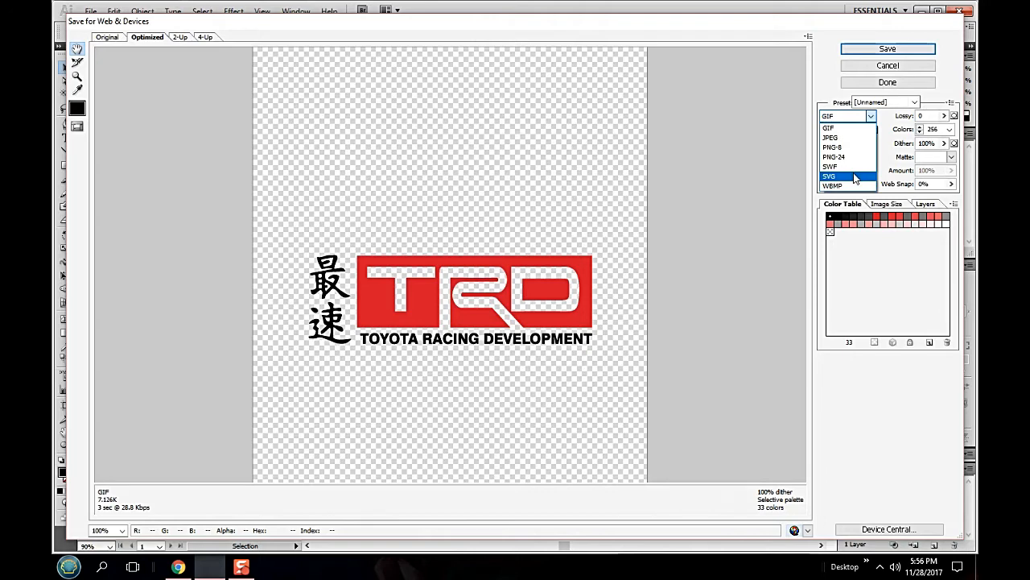
left_click(856, 178)
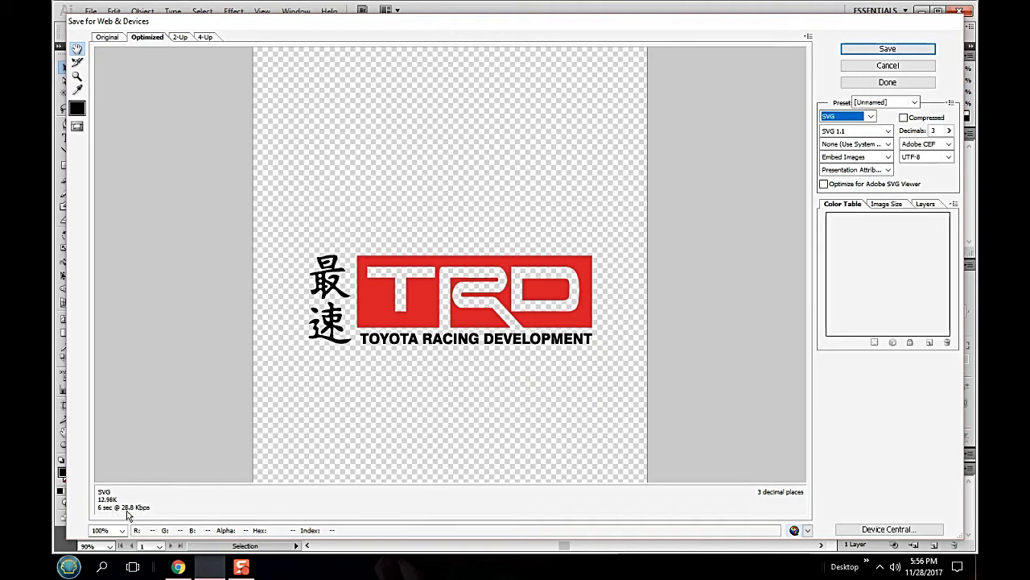
- Save the optimized SVG to the Desktop under the file name Toyota Racing
left_click(876, 52)
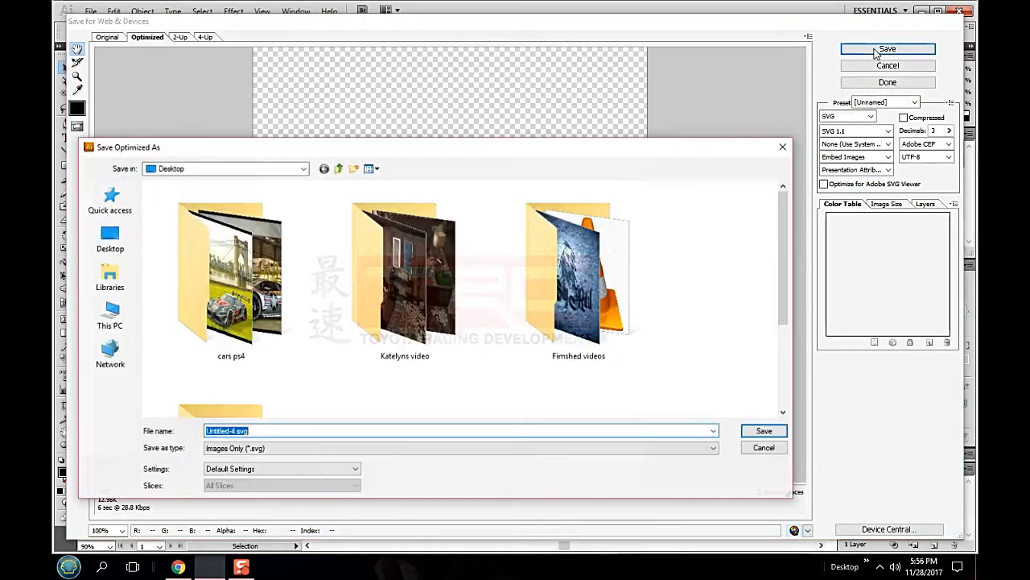
left_click(277, 431)
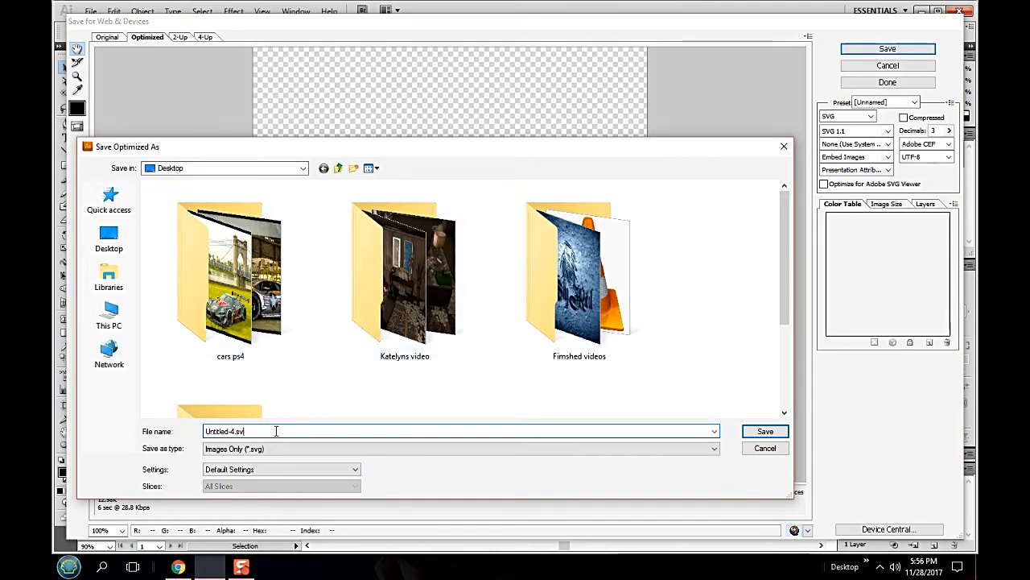
type("Toyot")
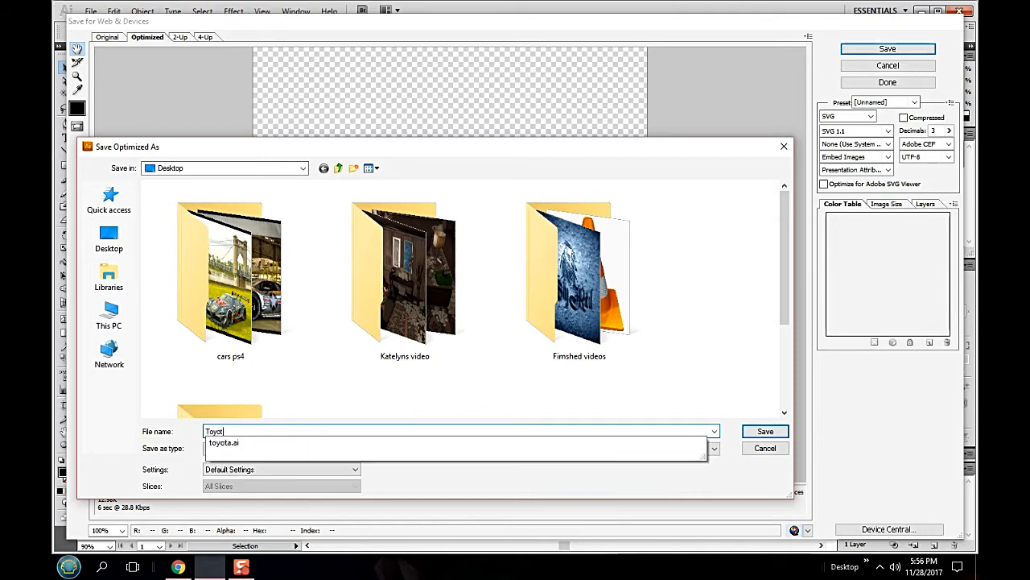
type("a Racing")
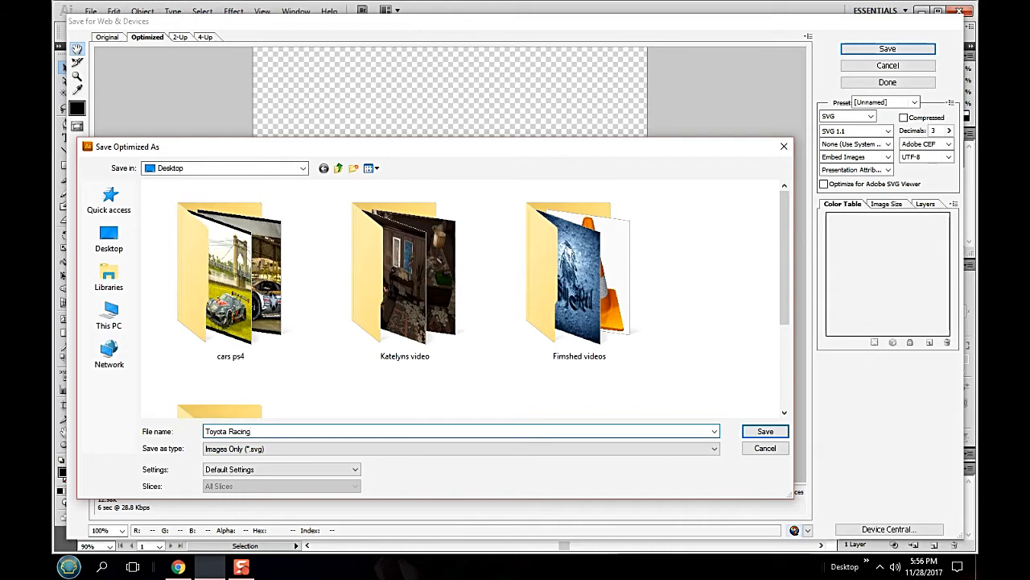
left_click(127, 247)
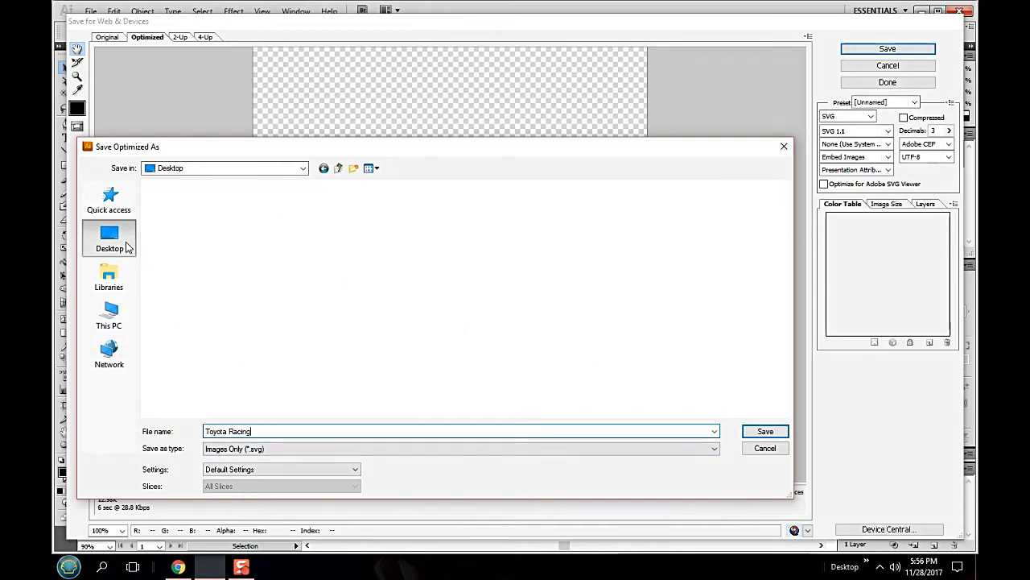
left_click(769, 431)
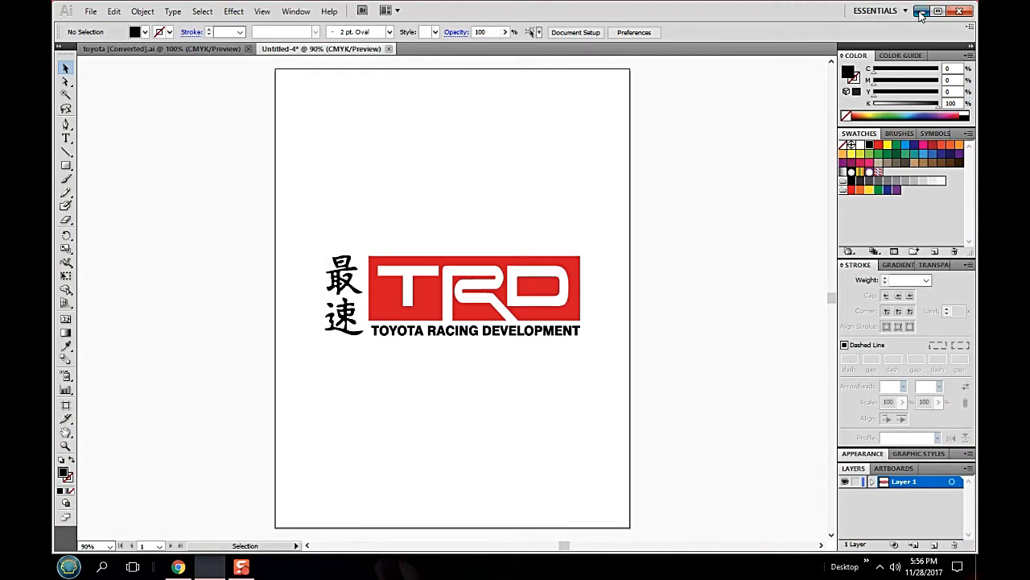
- Switch to the Gran Turismo Sport decal uploader page in Chrome and sign out of the account
left_click(922, 12)
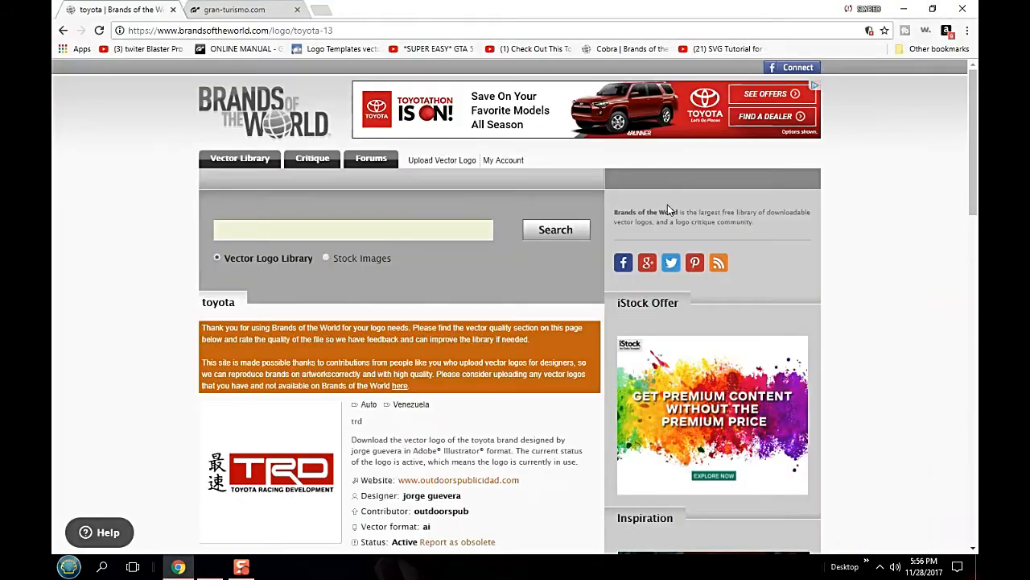
left_click(236, 10)
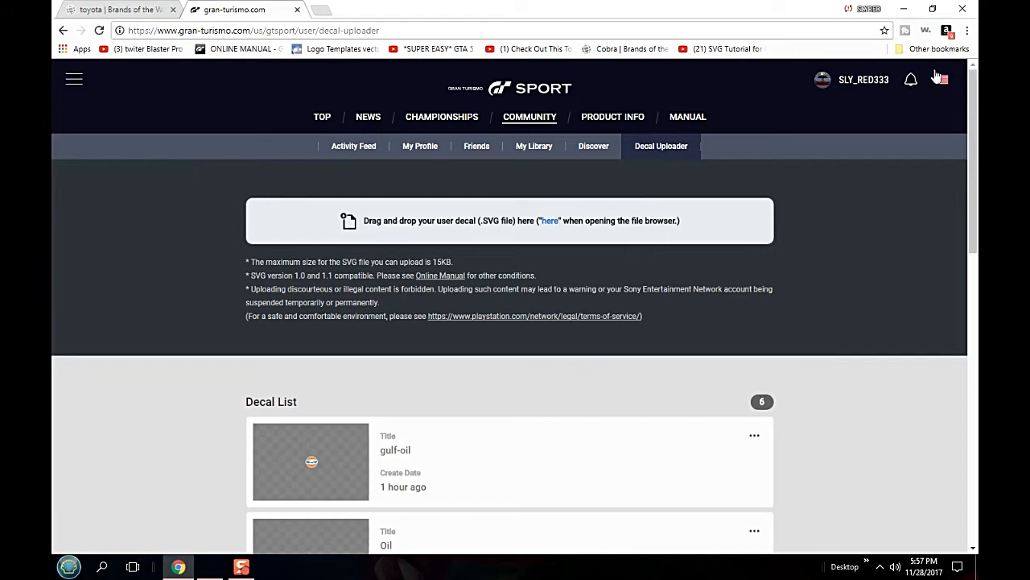
left_click(873, 83)
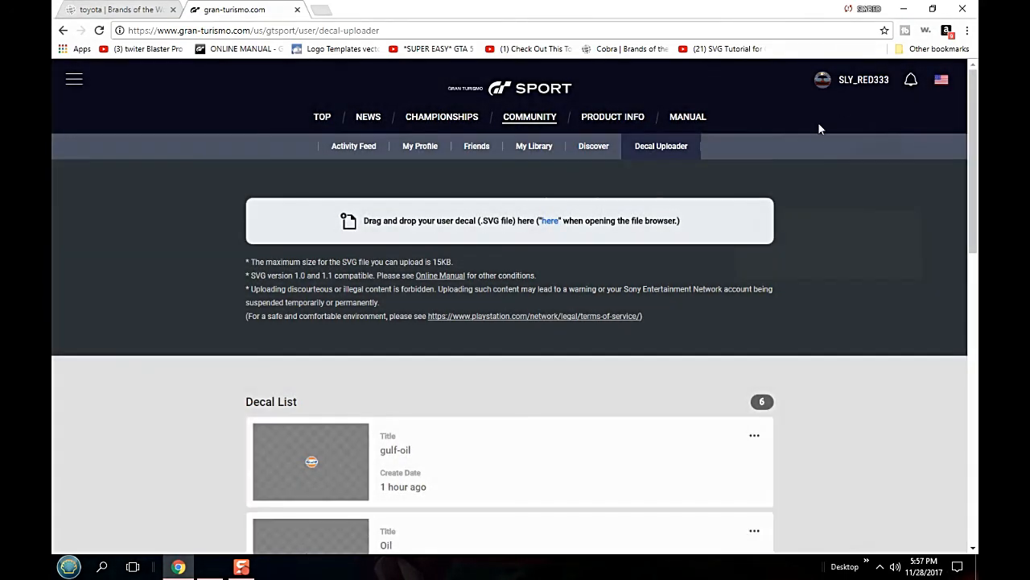
mouse_move(869, 80)
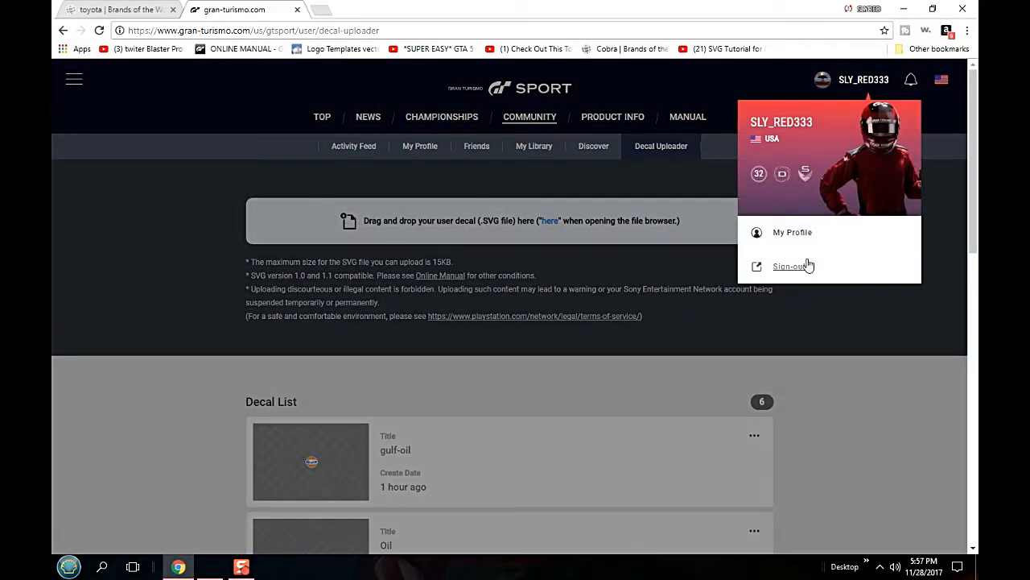
left_click(808, 266)
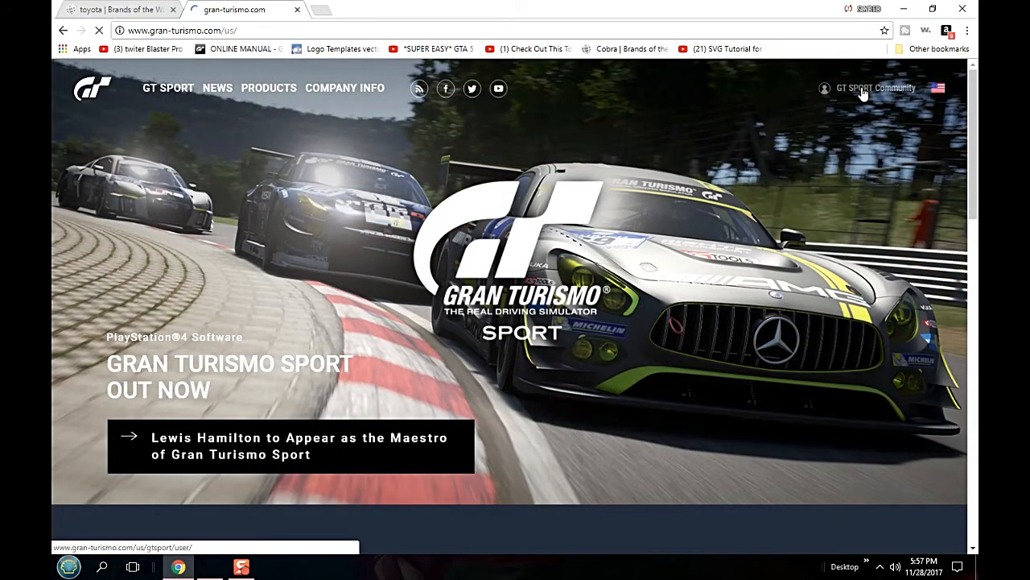
- Open the GT Sport Community page and sign in with the Sony Entertainment Network account
left_click(862, 92)
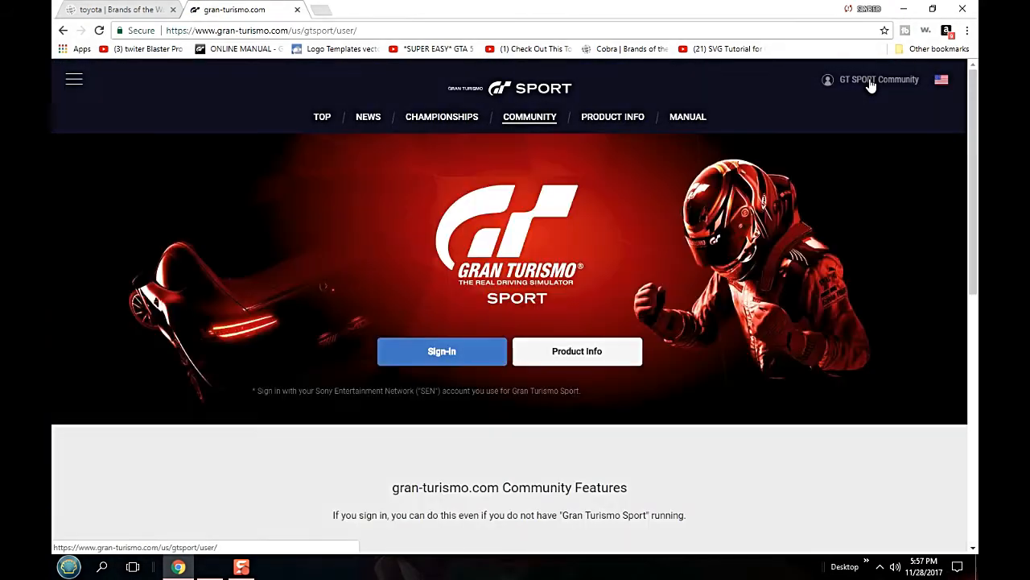
left_click(437, 359)
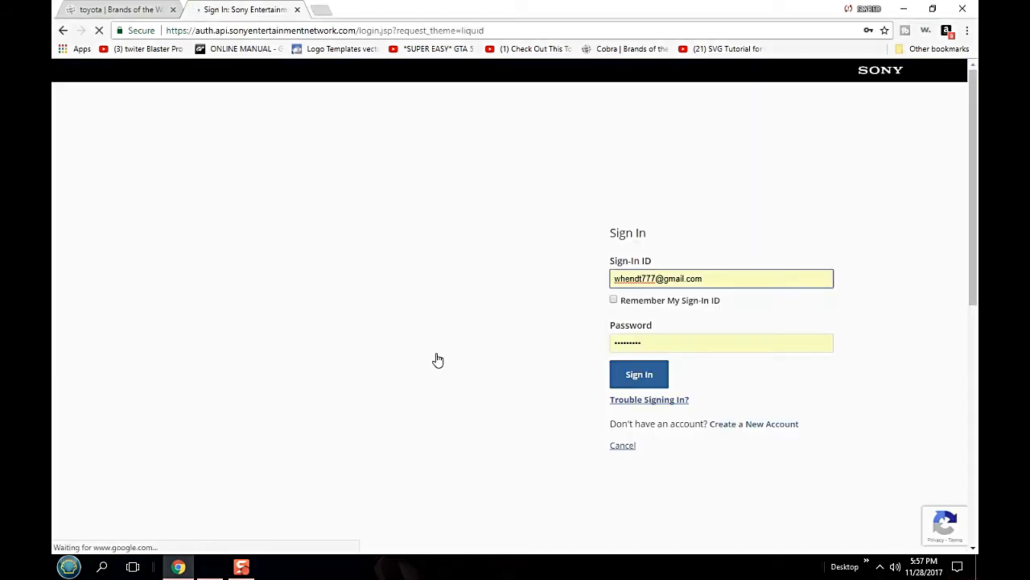
left_click(637, 373)
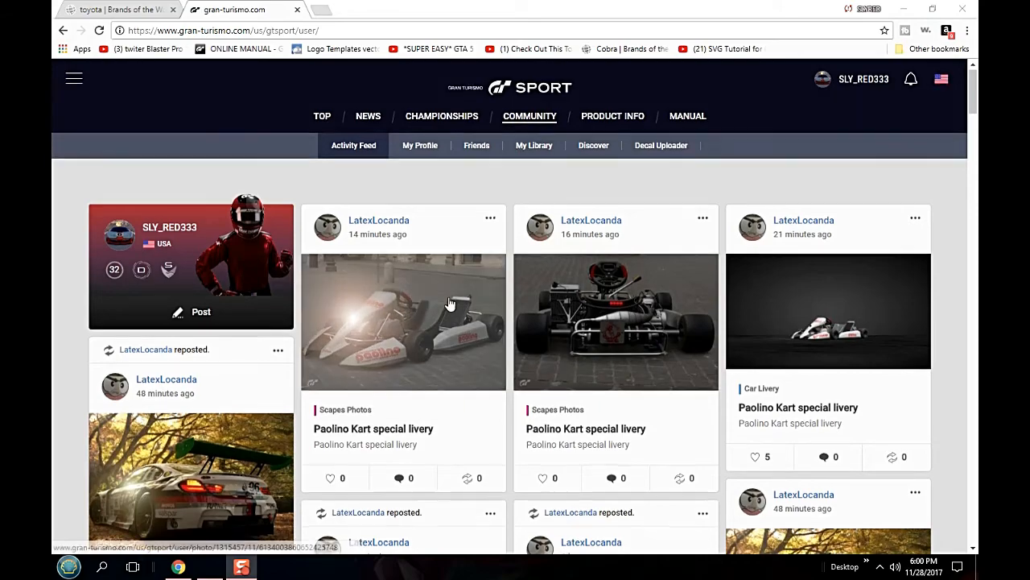
- Browse the community activity feed briefly and open the Decal Uploader page
scroll(447, 301, "down", 3)
scroll(451, 302, "down", 2)
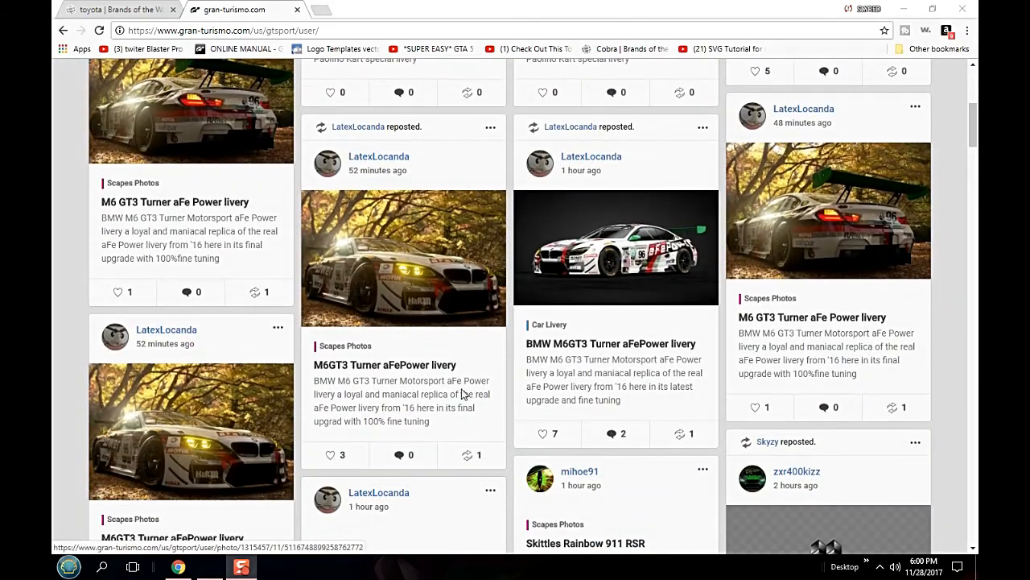
scroll(469, 406, "up", 2)
scroll(471, 411, "up", 3)
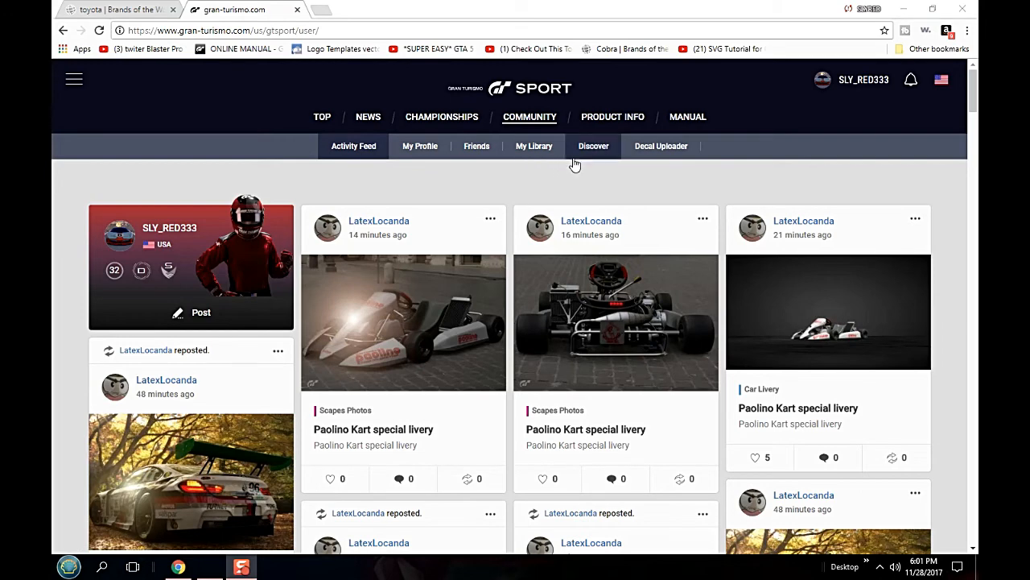
left_click(661, 148)
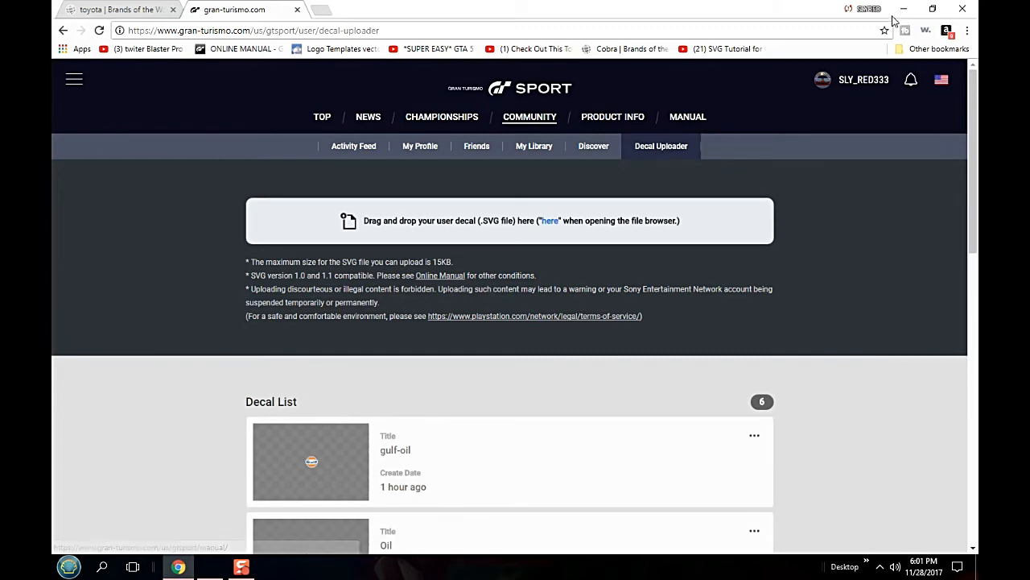
- Shrink the browser window to reach the desktop, add Toyota-Racing.svg to the decal upload list, and maximize the window again
left_click(931, 10)
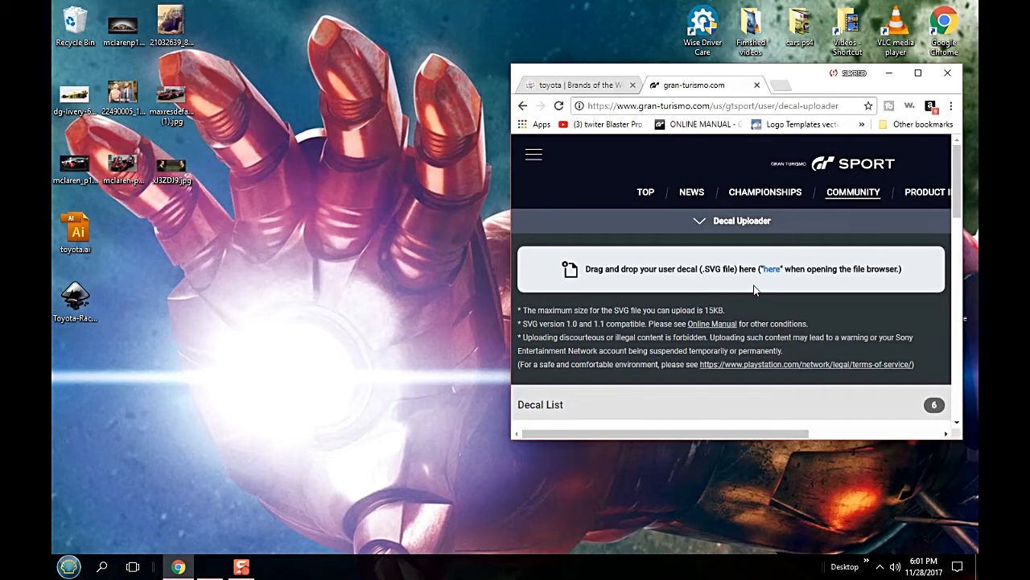
left_click_drag(75, 296, 771, 278)
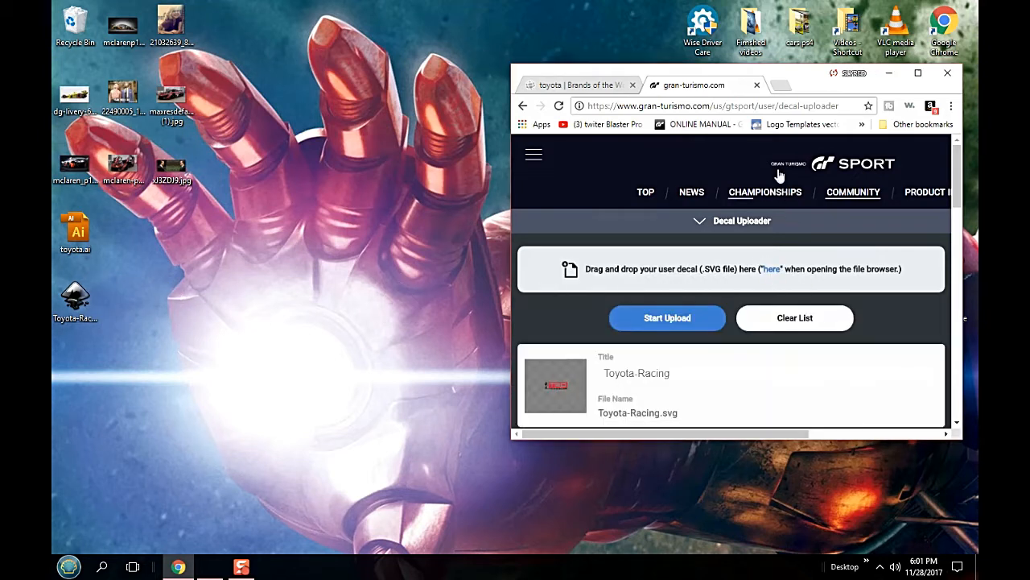
left_click(918, 73)
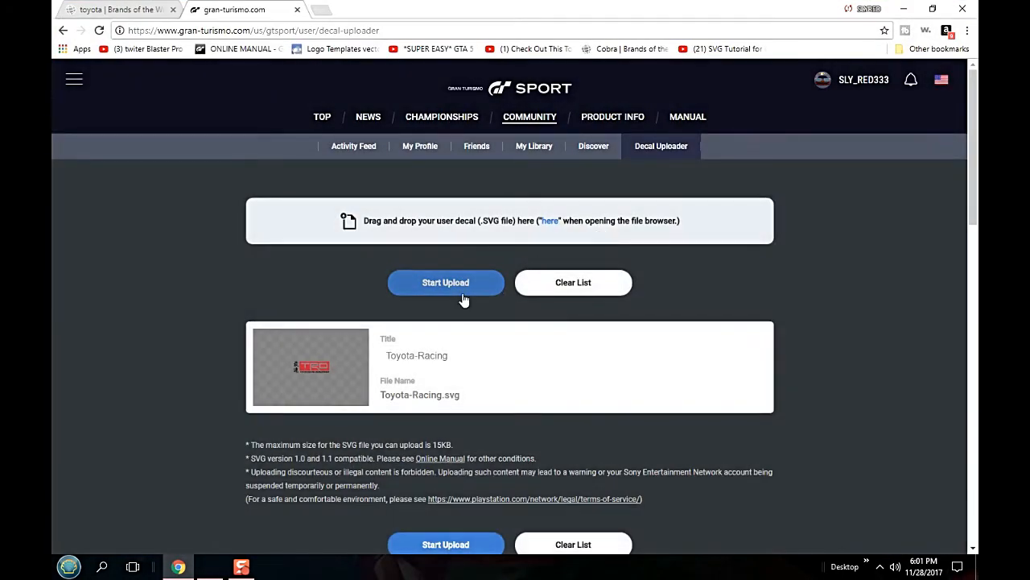
- Upload the Toyota-Racing decal, accepting the Decal Uploader information notice, and check for it in the Decal List
left_click(463, 285)
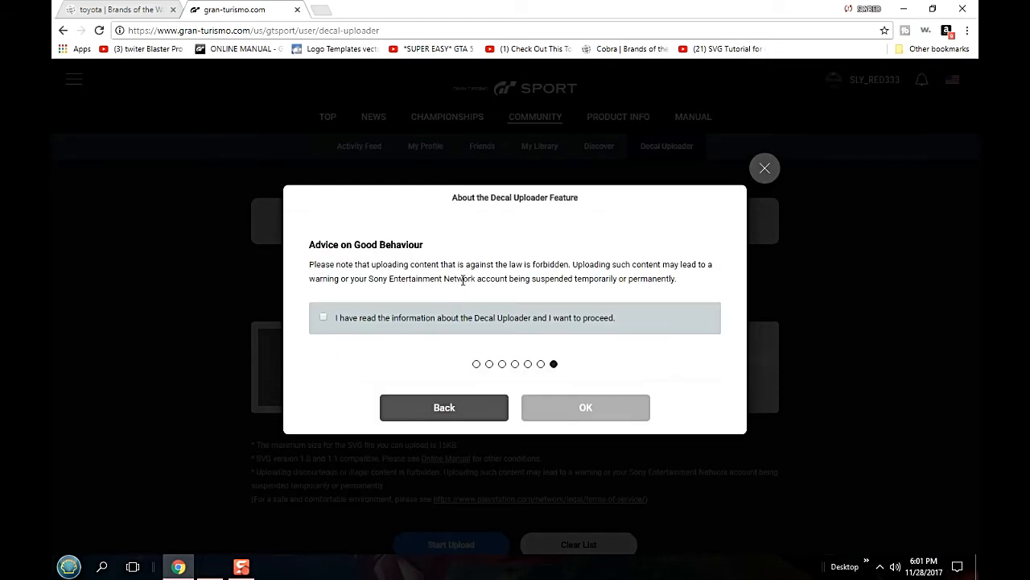
left_click(323, 320)
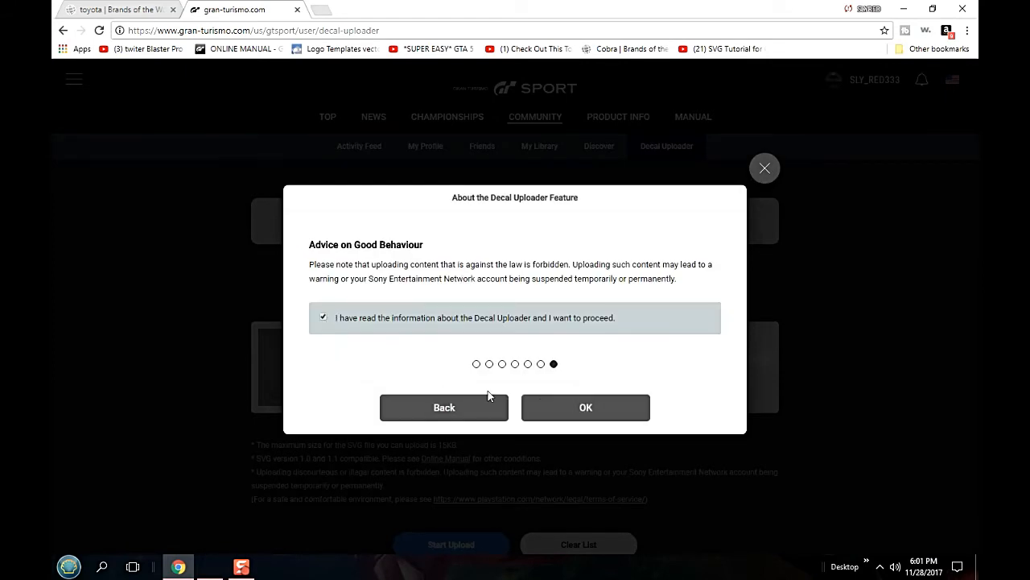
left_click(578, 406)
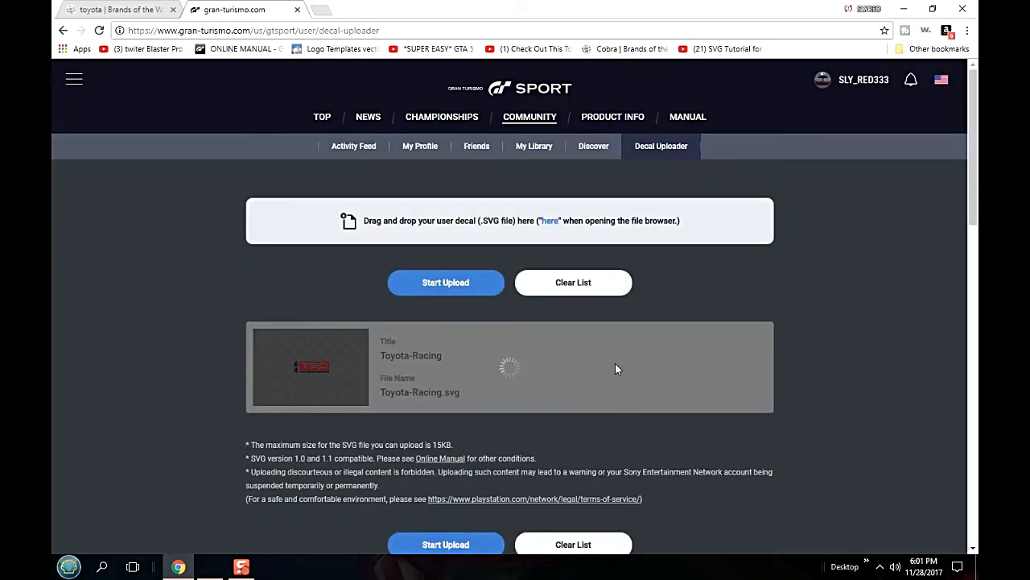
scroll(616, 362, "down", 4)
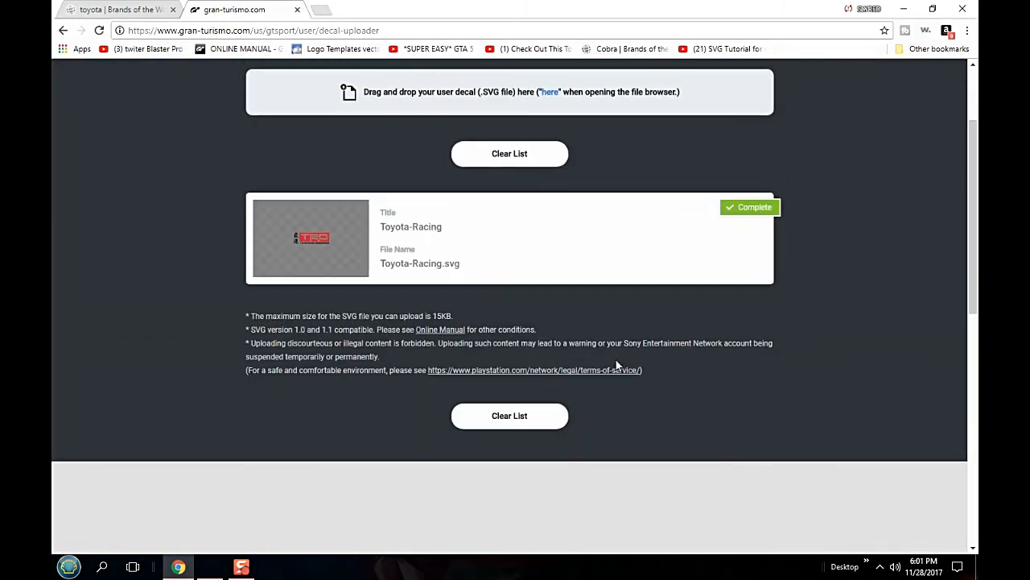
scroll(620, 347, "down", 2)
scroll(622, 342, "down", 3)
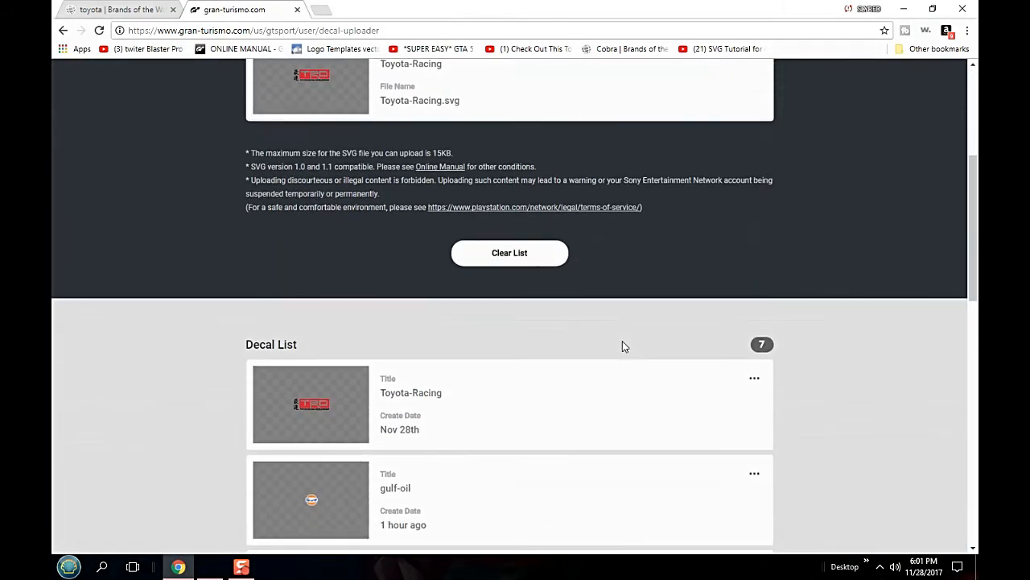
scroll(622, 346, "down", 4)
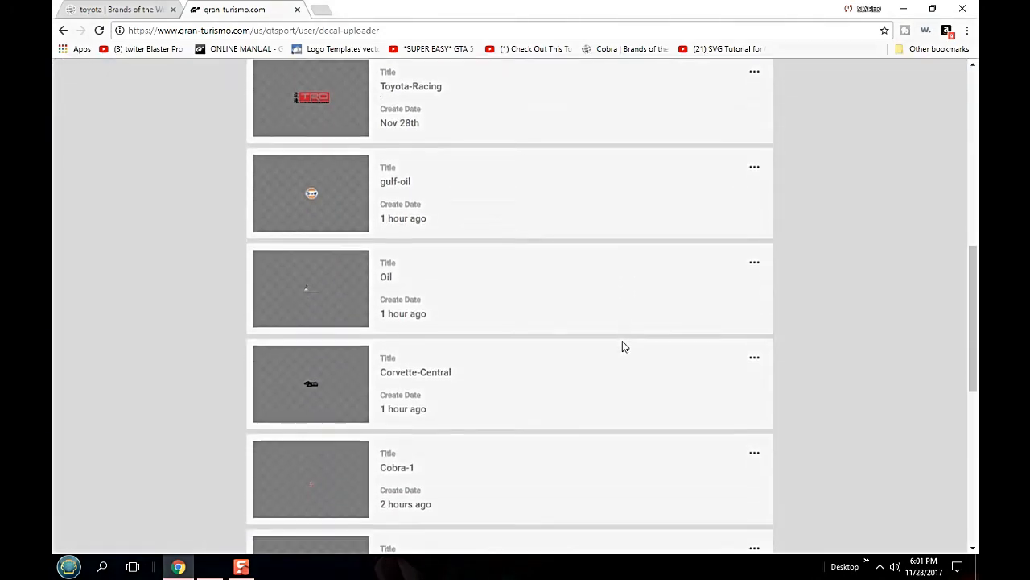
- Look through the earlier uploads in the Decal List and return to the start of the Decal Uploader page
scroll(622, 340, "down", 2)
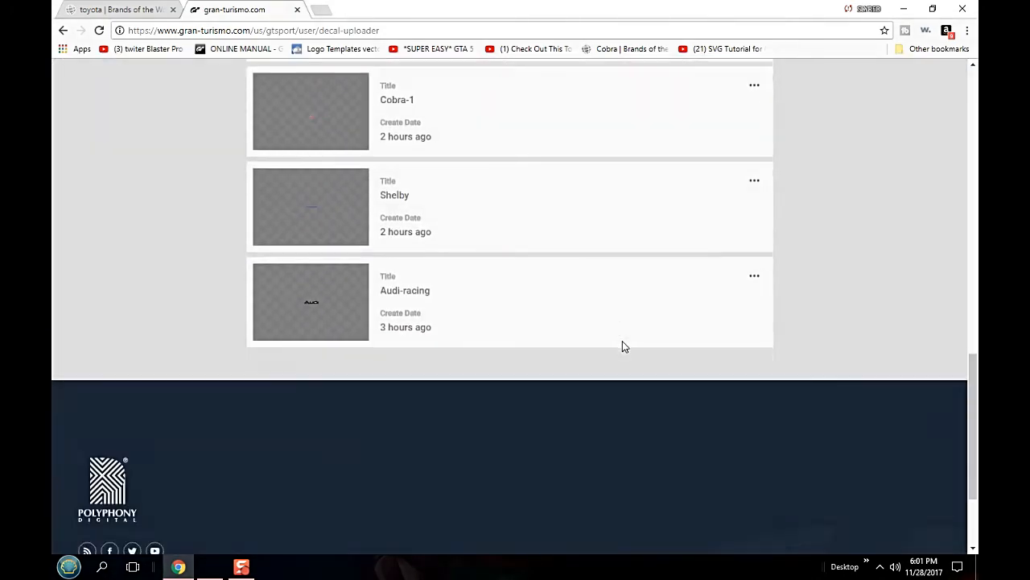
scroll(623, 341, "up", 10)
scroll(622, 342, "up", 2)
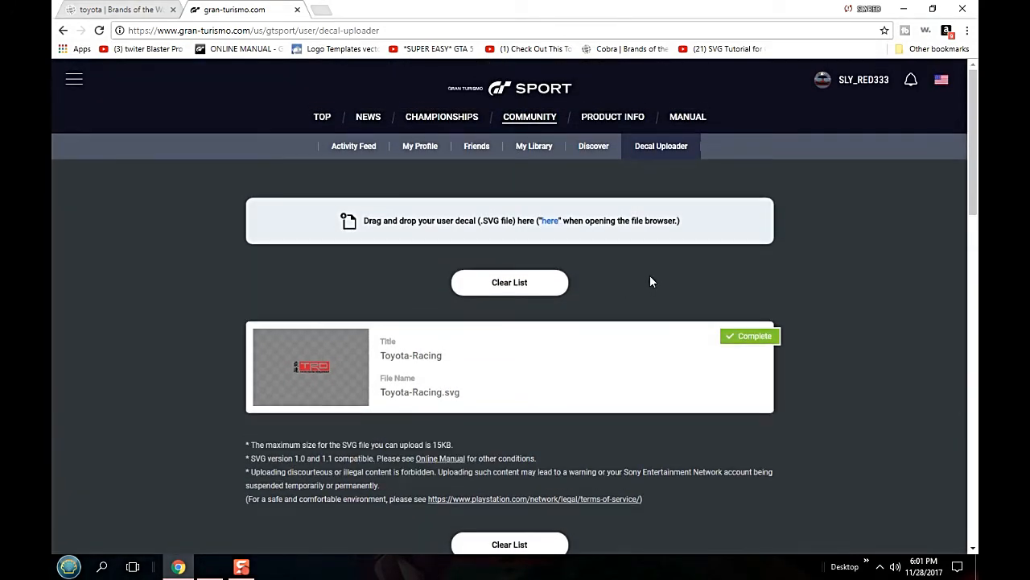
- Switch to Illustrator, select all parts of the TRD logo on the artboard, and clear the selection
left_click(211, 566)
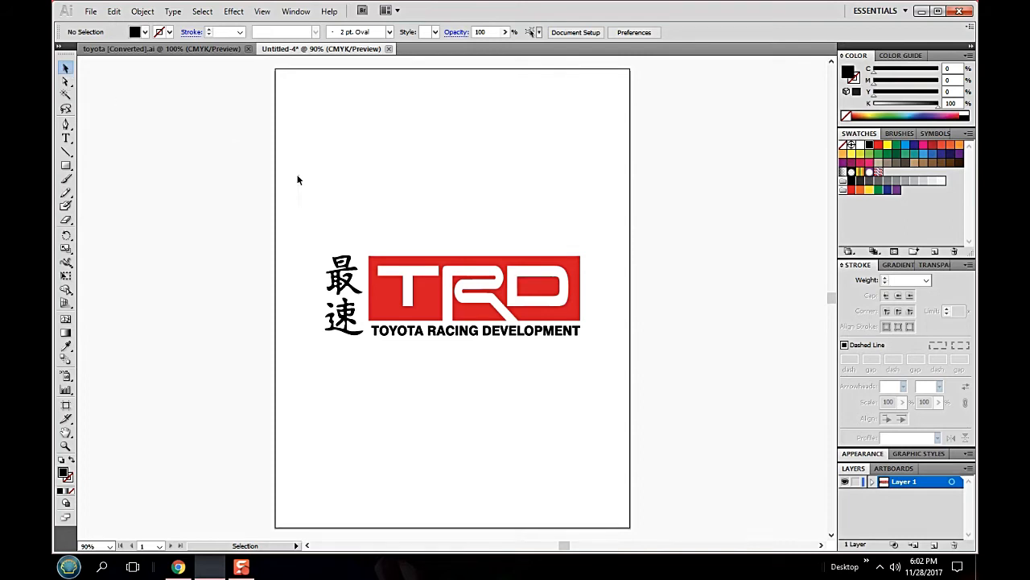
left_click_drag(311, 192, 613, 401)
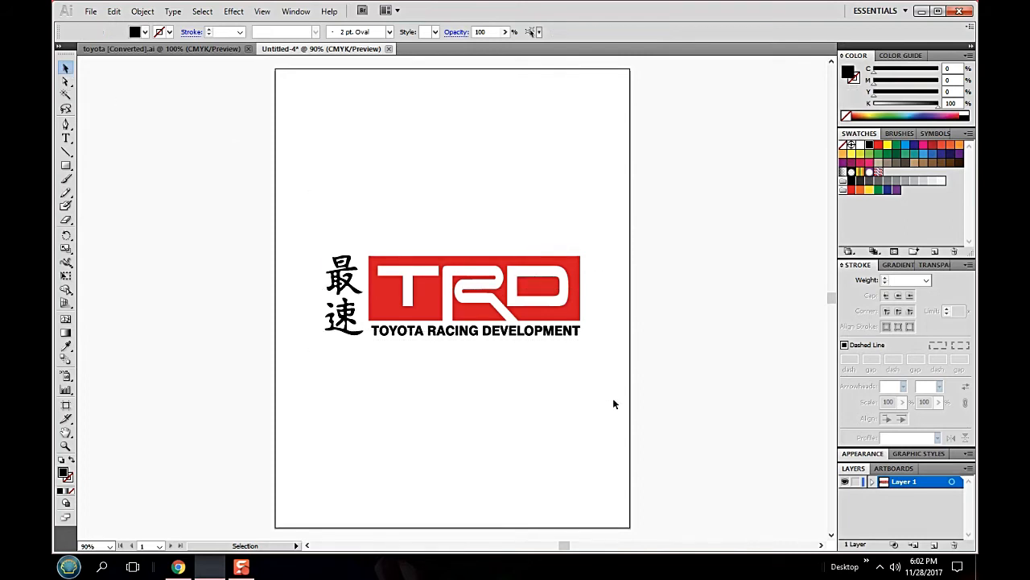
left_click(316, 196)
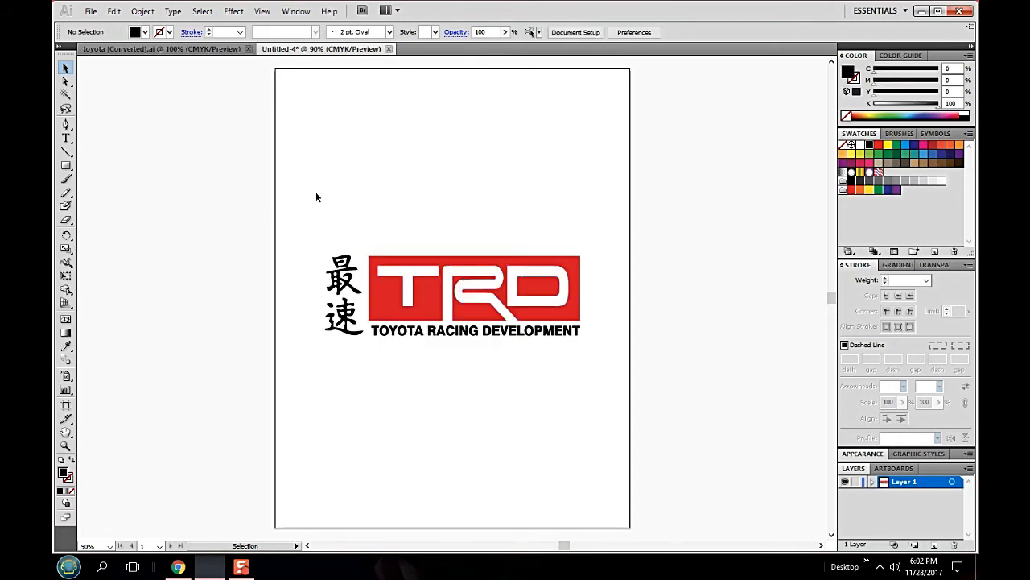
left_click_drag(316, 199, 617, 403)
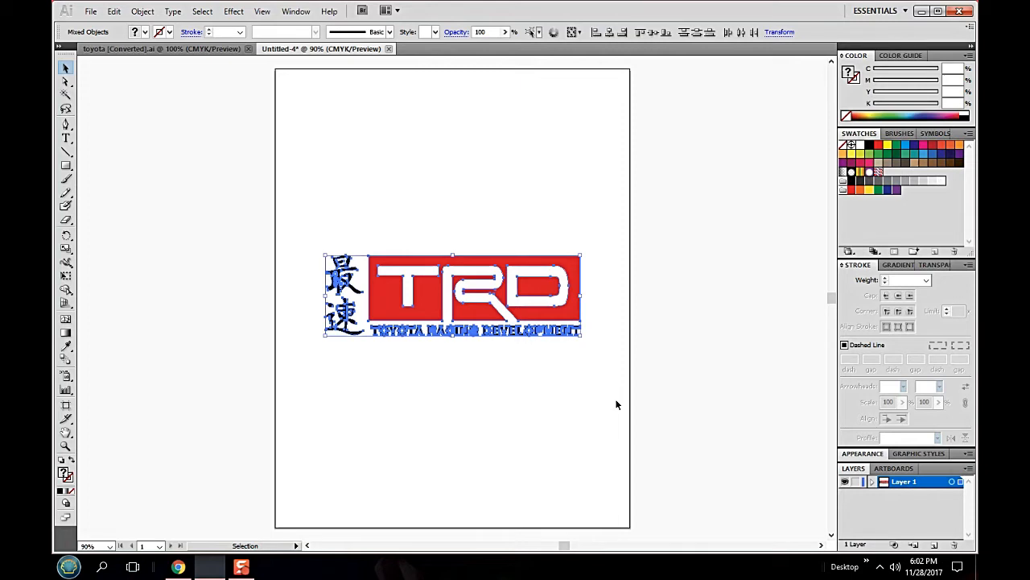
left_click(670, 231)
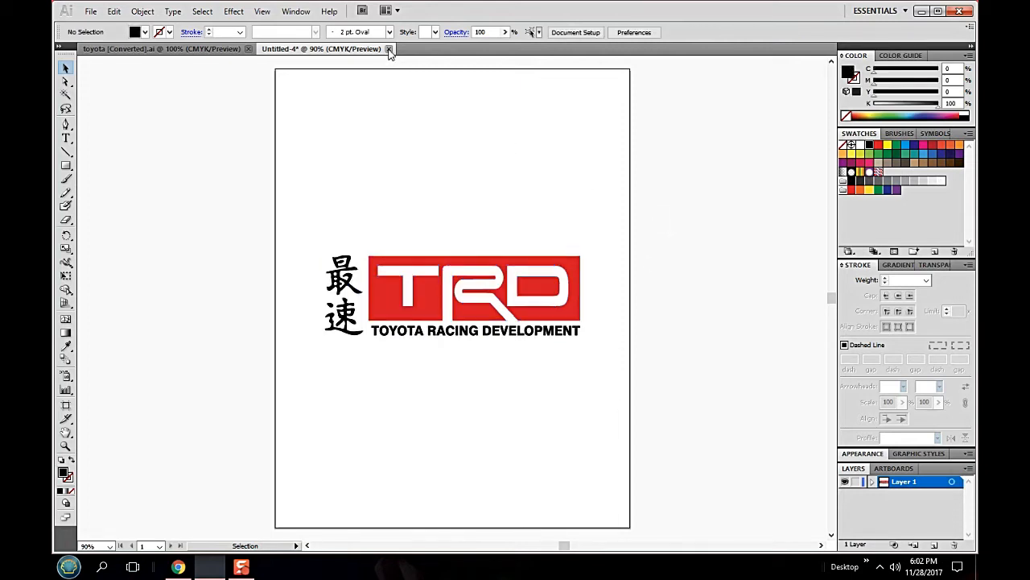
- Close the untitled TRD logo document and the toyota [Converted].ai document
left_click(389, 49)
left_click(514, 306)
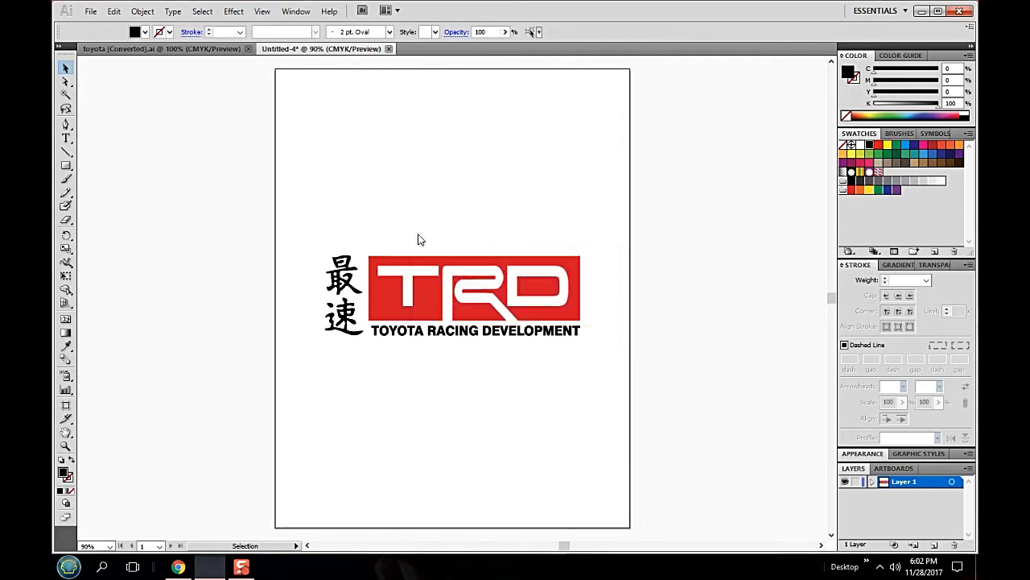
left_click(249, 50)
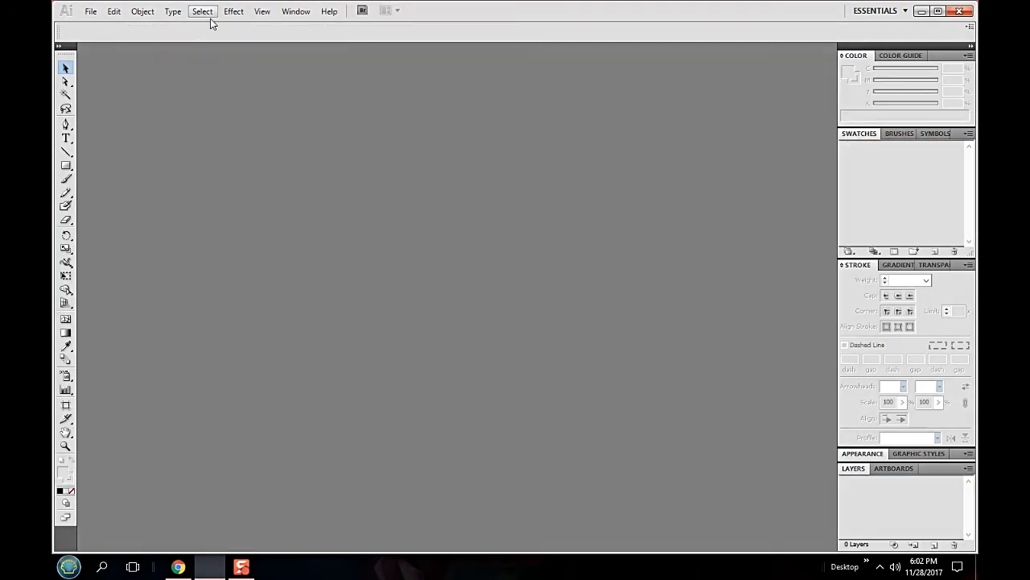
- Create a new blank document with the default settings
left_click(92, 13)
left_click(112, 25)
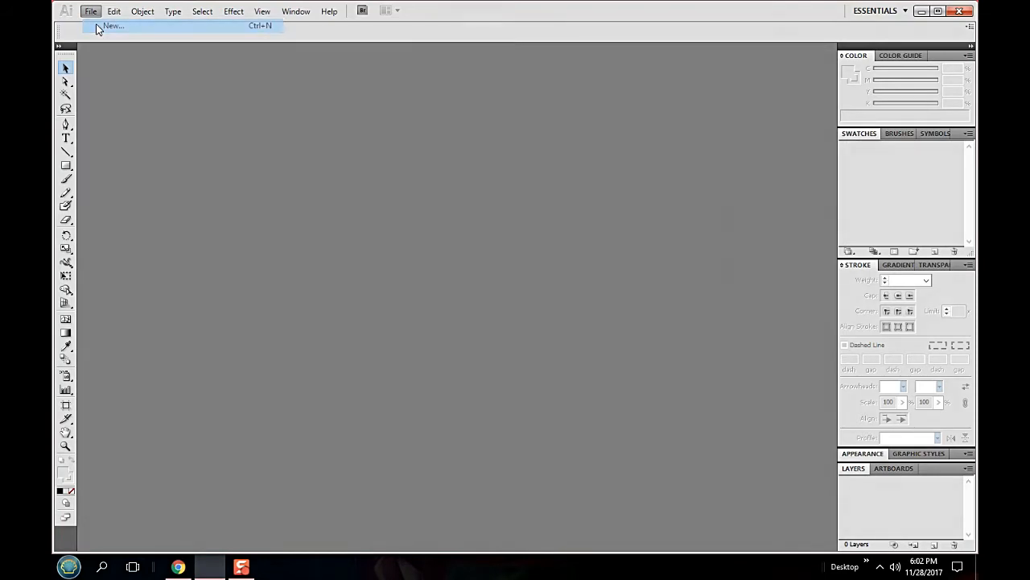
left_click(679, 151)
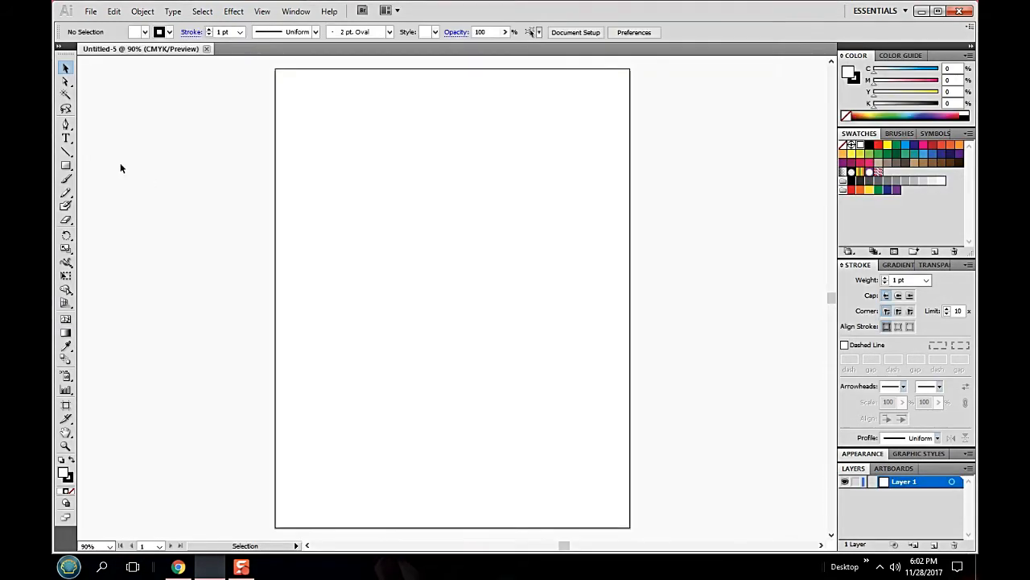
- Start a text object in the upper-left half of the artboard with the Type Tool and set its size to 72 pt
left_click_drag(66, 138, 106, 143)
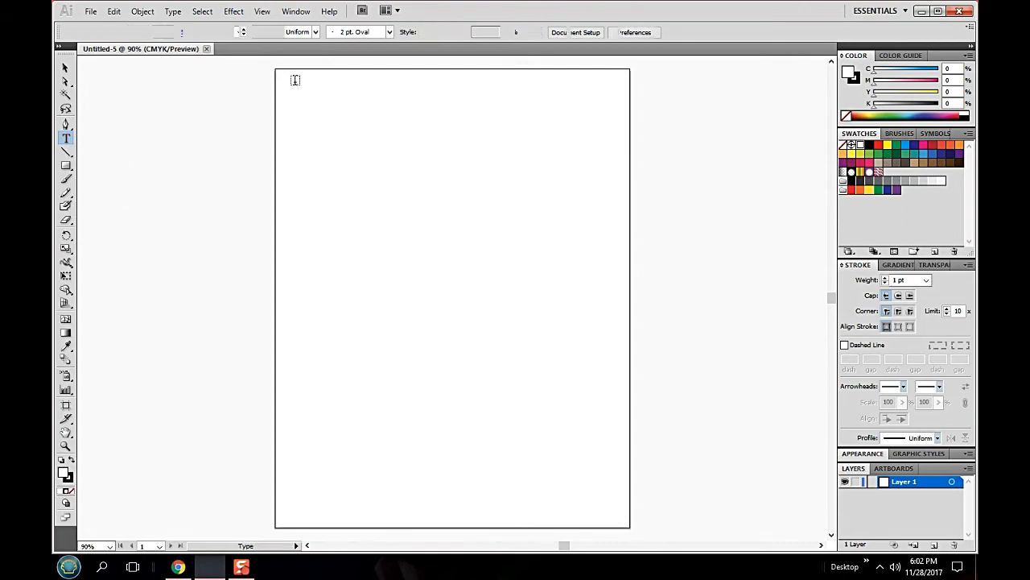
left_click(67, 140)
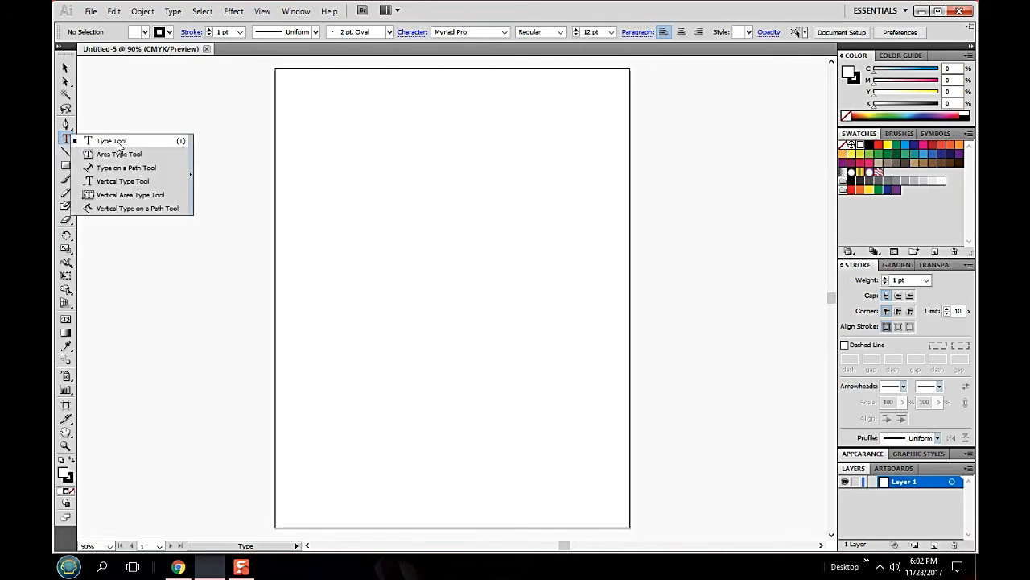
left_click(117, 143)
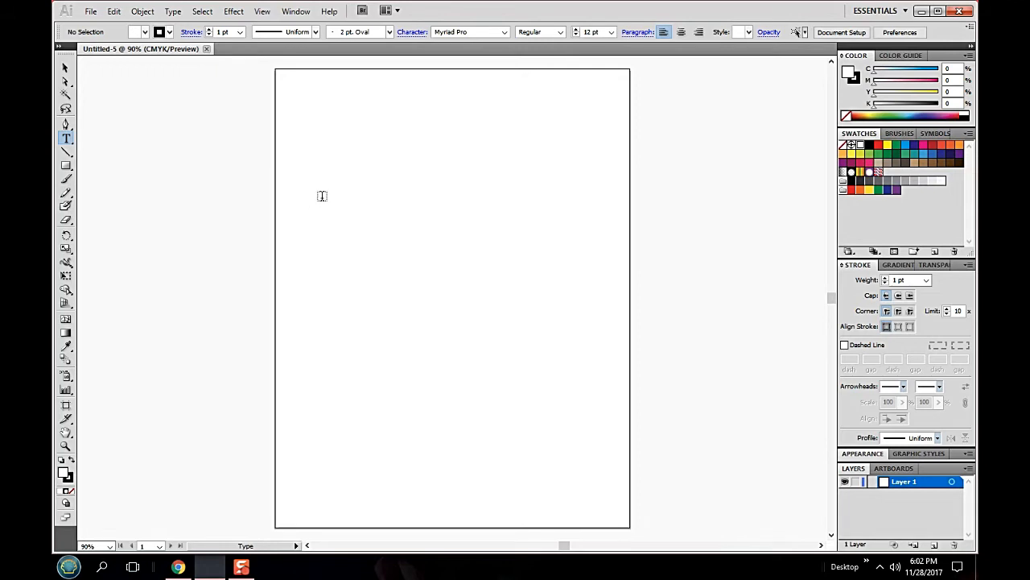
left_click(324, 252)
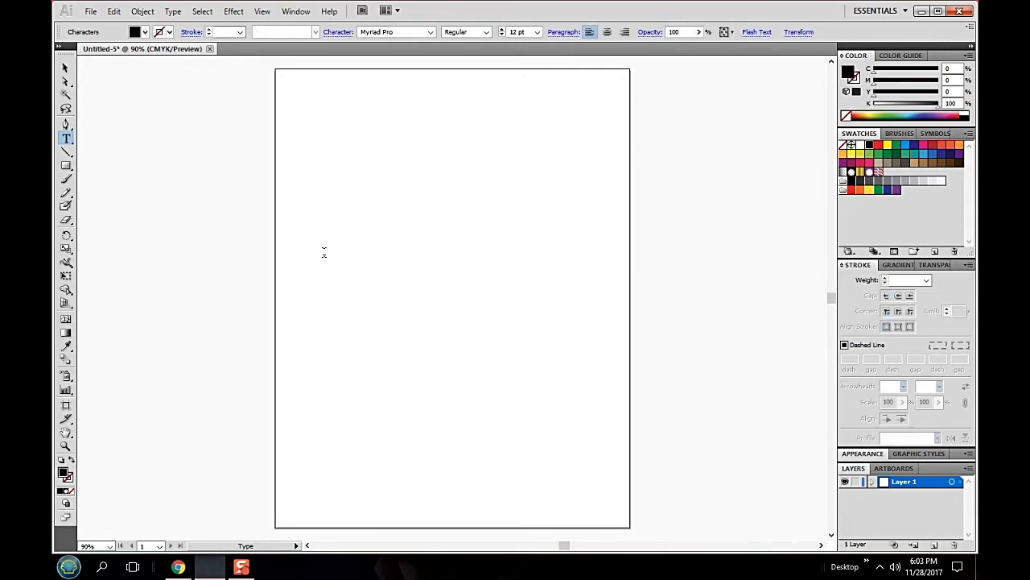
left_click(537, 32)
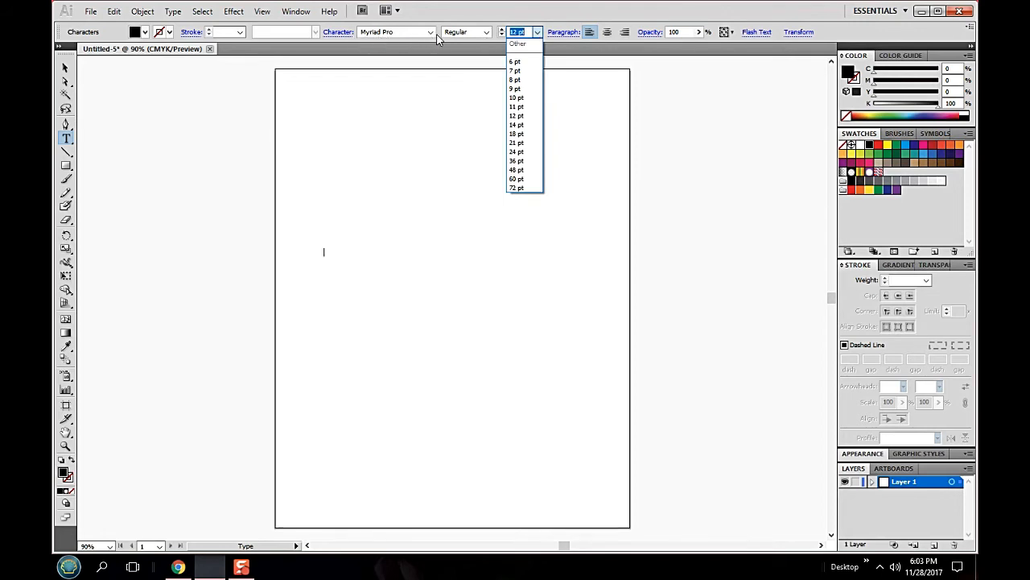
left_click(516, 188)
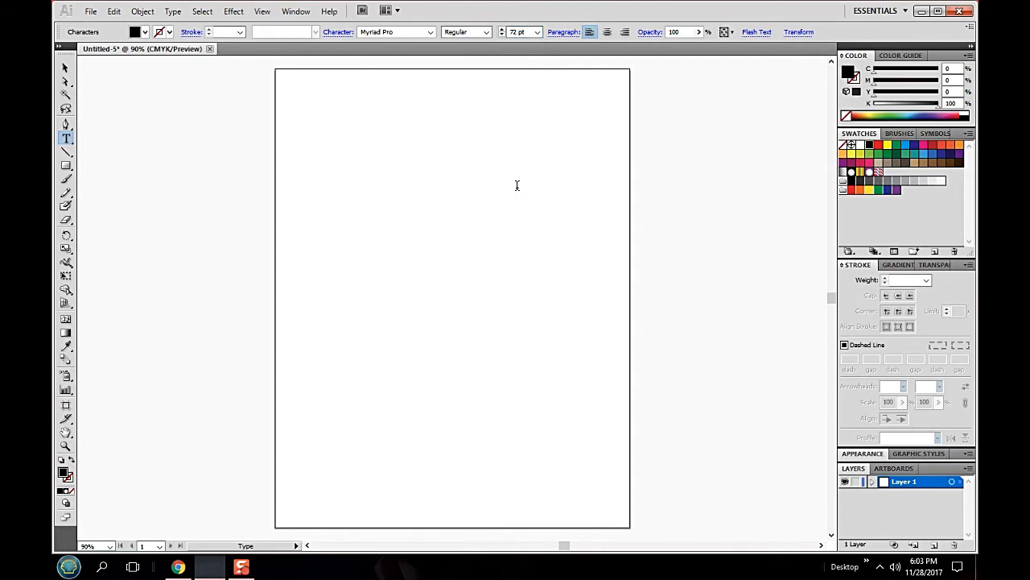
- Browse the previewed list of installed fonts and set the text's font to PotLand
left_click(431, 32)
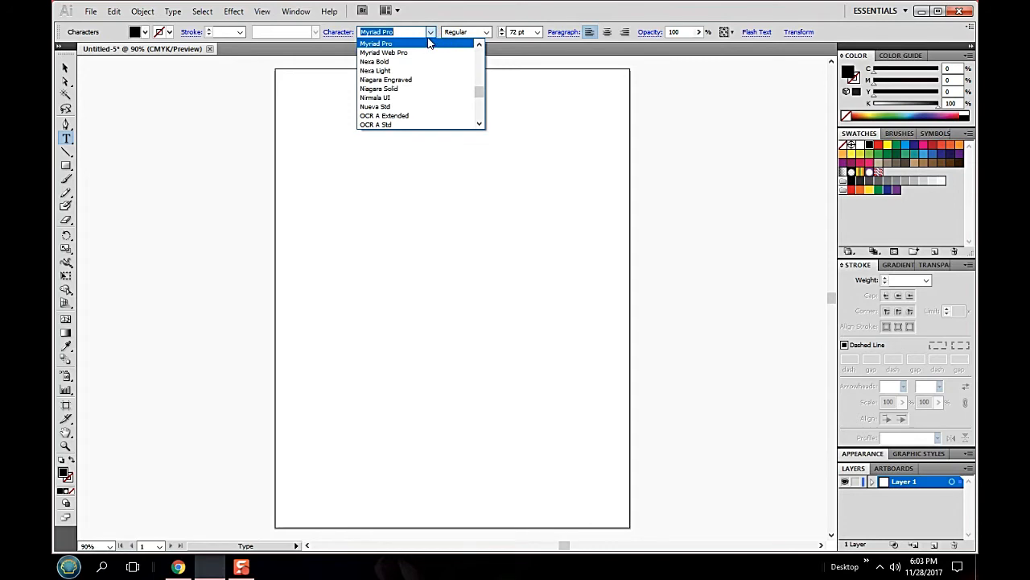
left_click(430, 32)
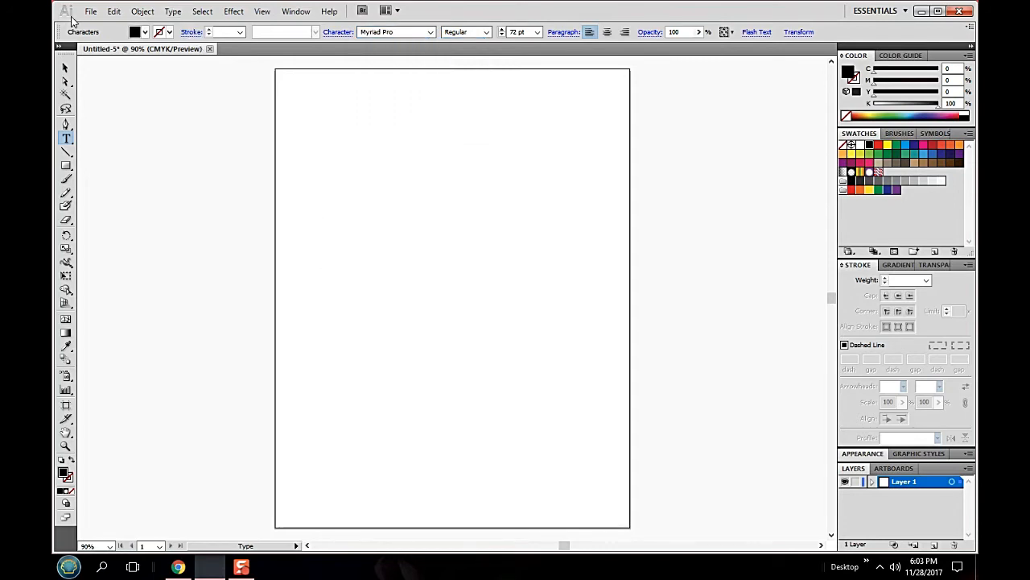
left_click(173, 12)
mouse_move(196, 30)
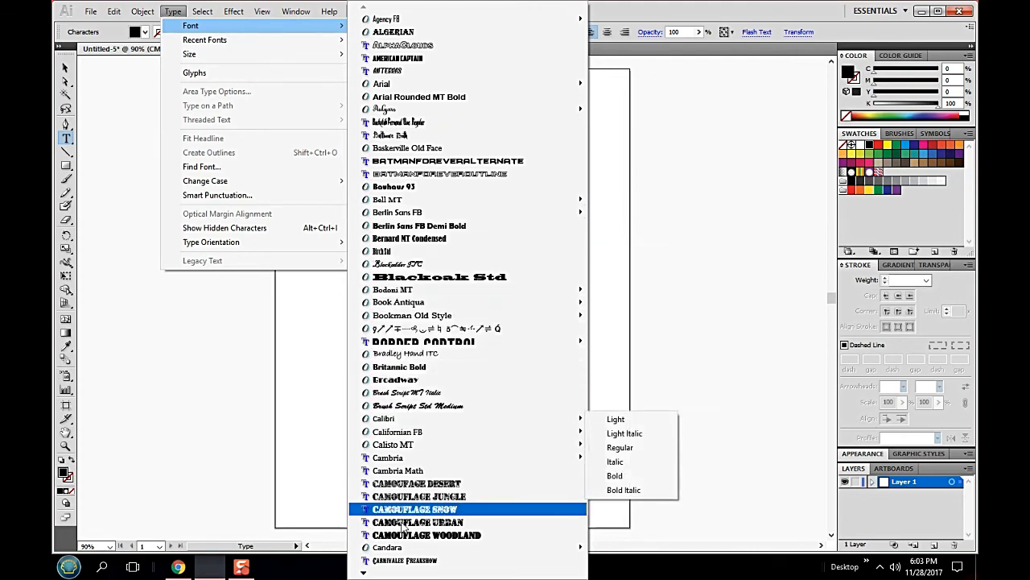
mouse_move(363, 573)
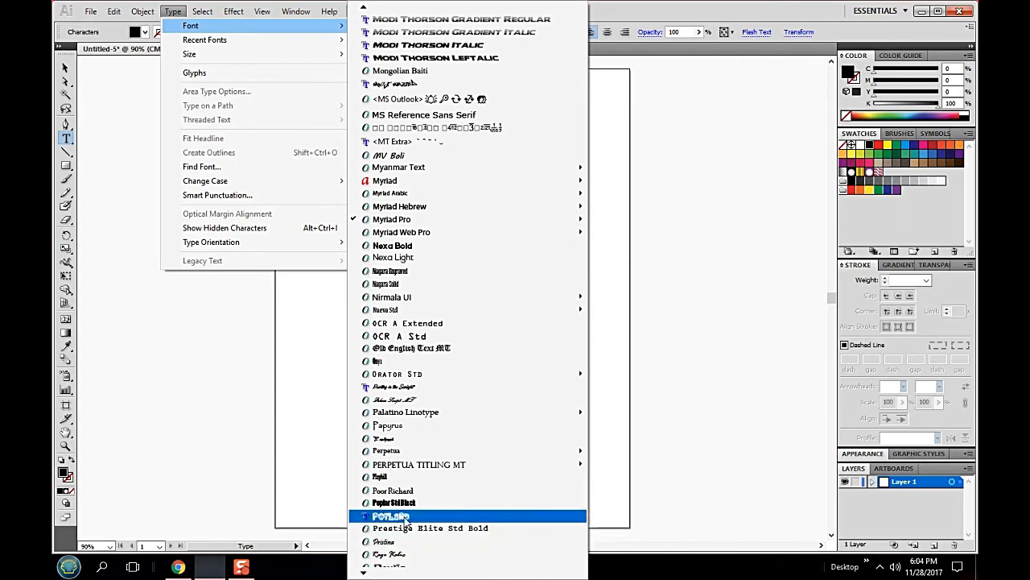
left_click(405, 514)
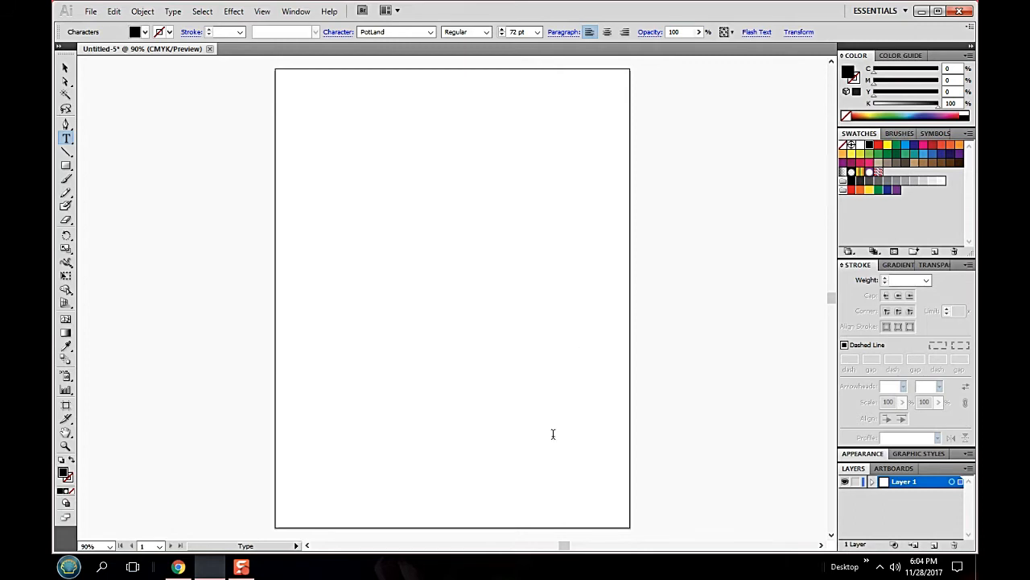
- Enter the text "SLYRED", retyping its last two letters in lowercase
type("S")
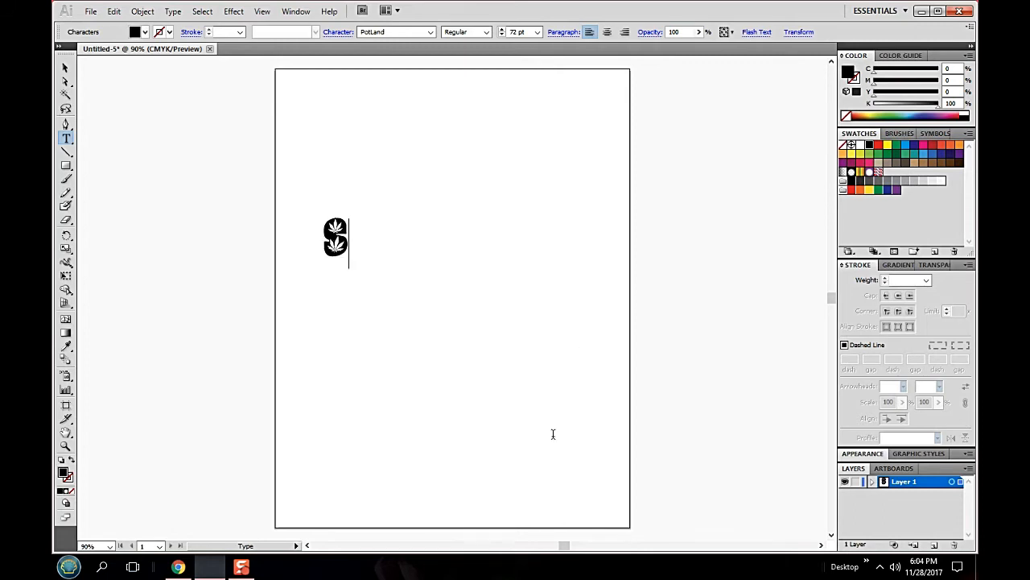
type("LYRED")
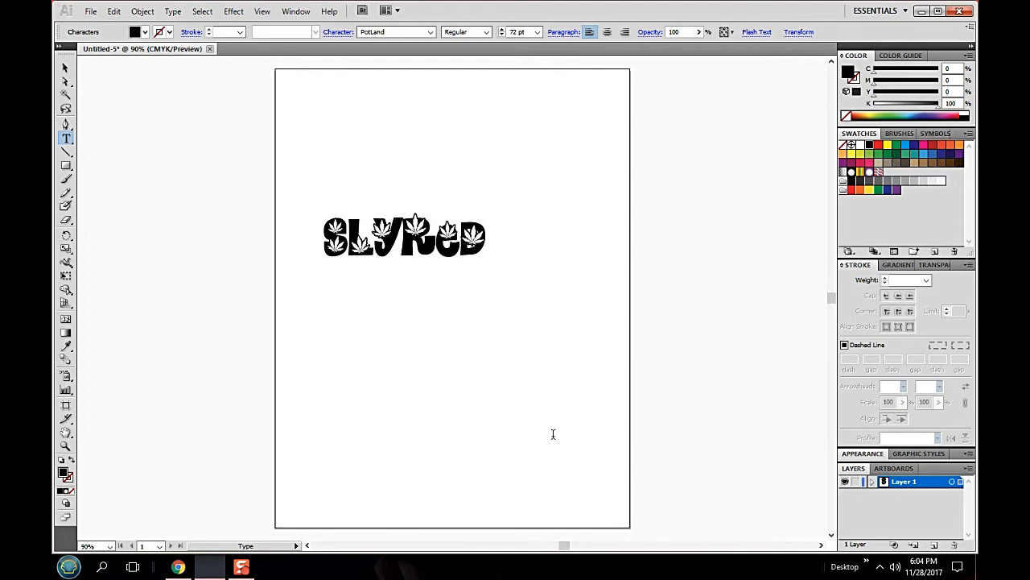
key("BackSpace")
key("BackSpace")
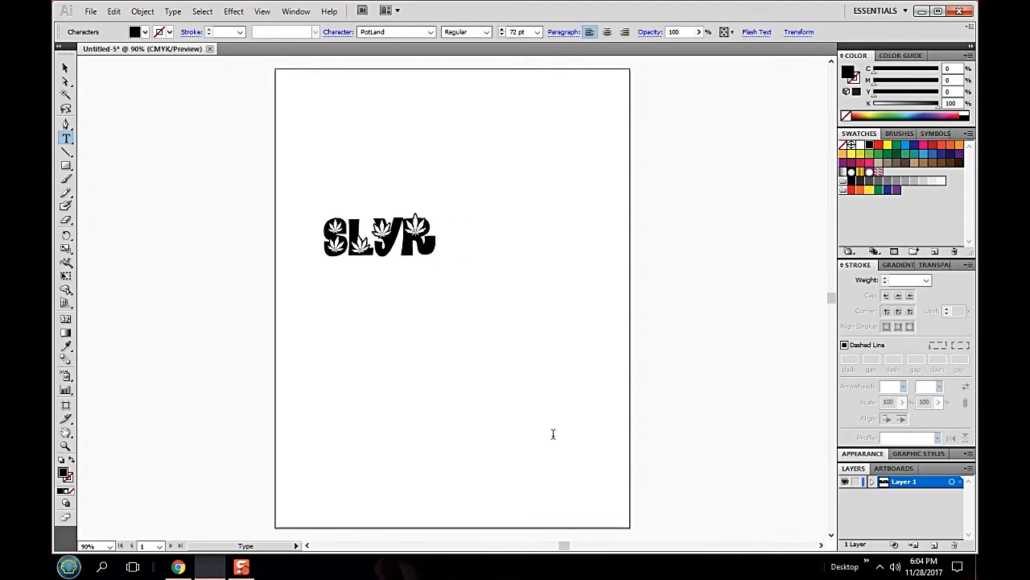
type("ed")
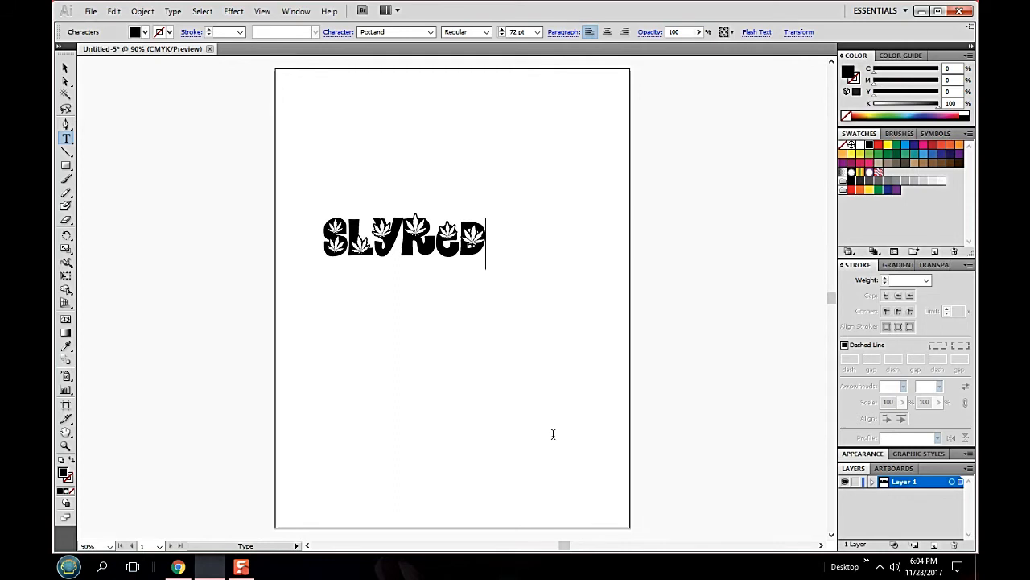
- Highlight the whole SLYRED text, fill it with the green swatch C=85 M=10 Y=100 K=10, and deselect it with the Selection tool
left_click_drag(488, 232, 320, 237)
left_click(495, 235)
left_click_drag(490, 234, 318, 238)
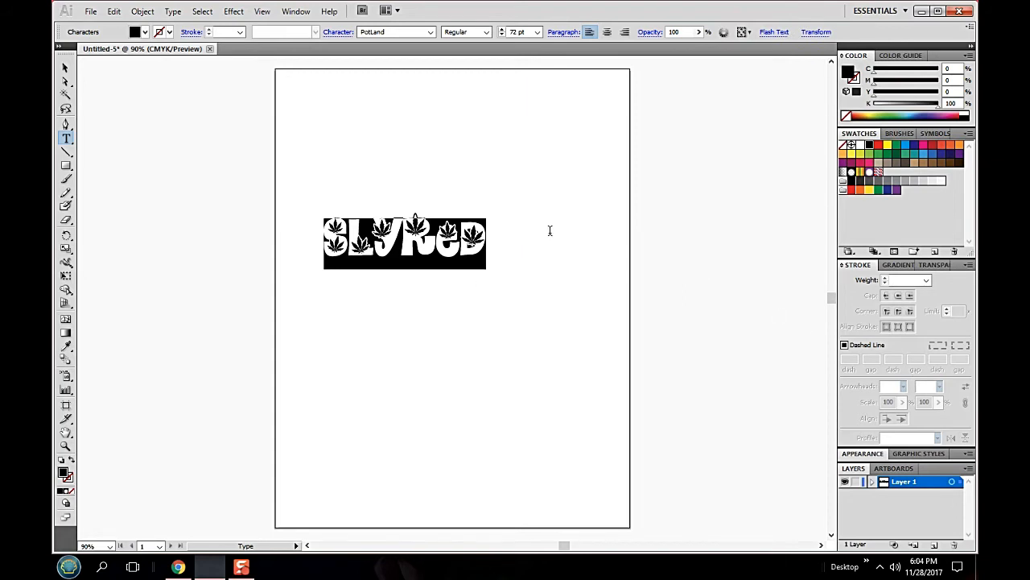
left_click(504, 236)
left_click_drag(501, 236, 320, 248)
left_click(134, 32)
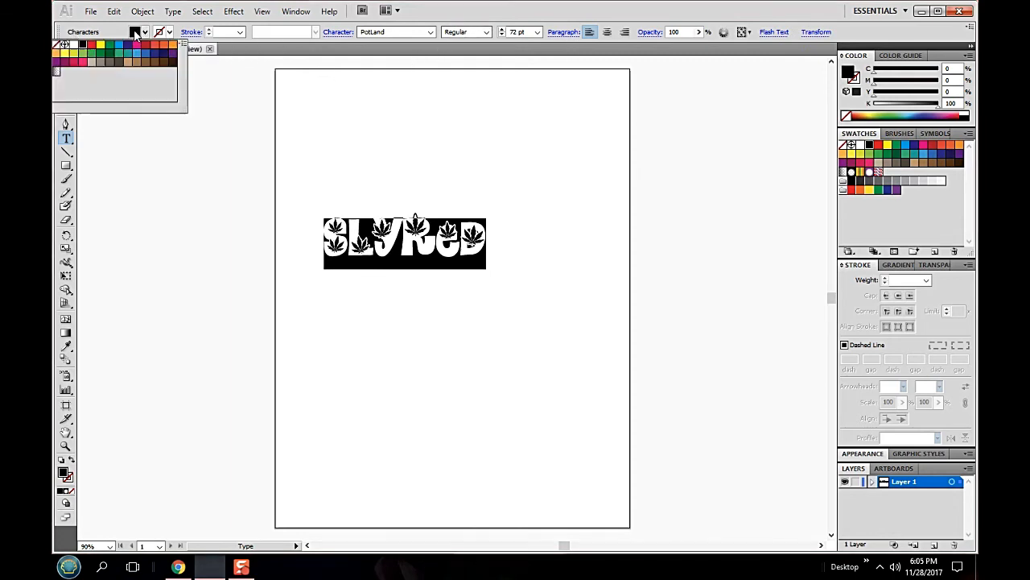
left_click(91, 44)
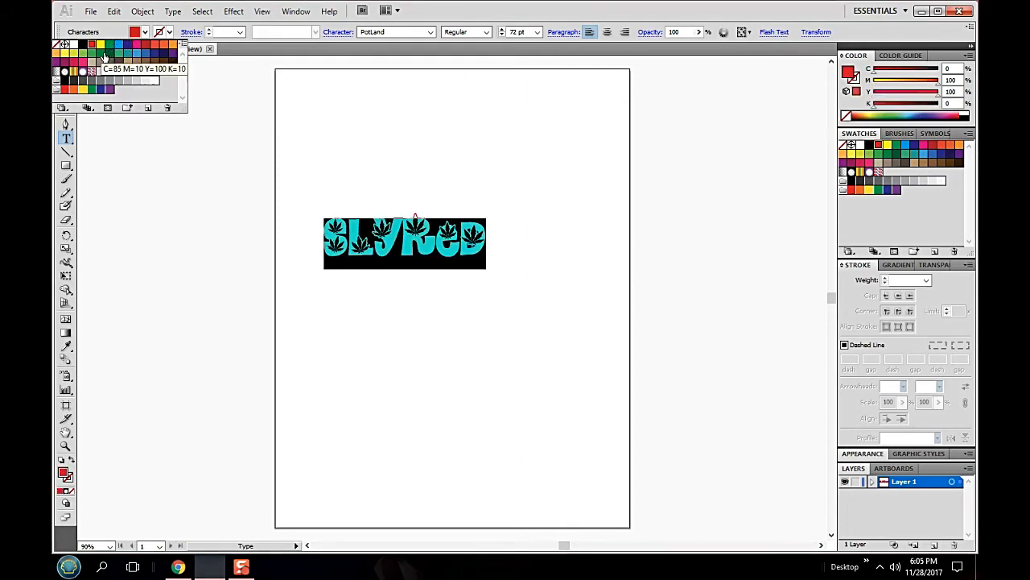
left_click(102, 54)
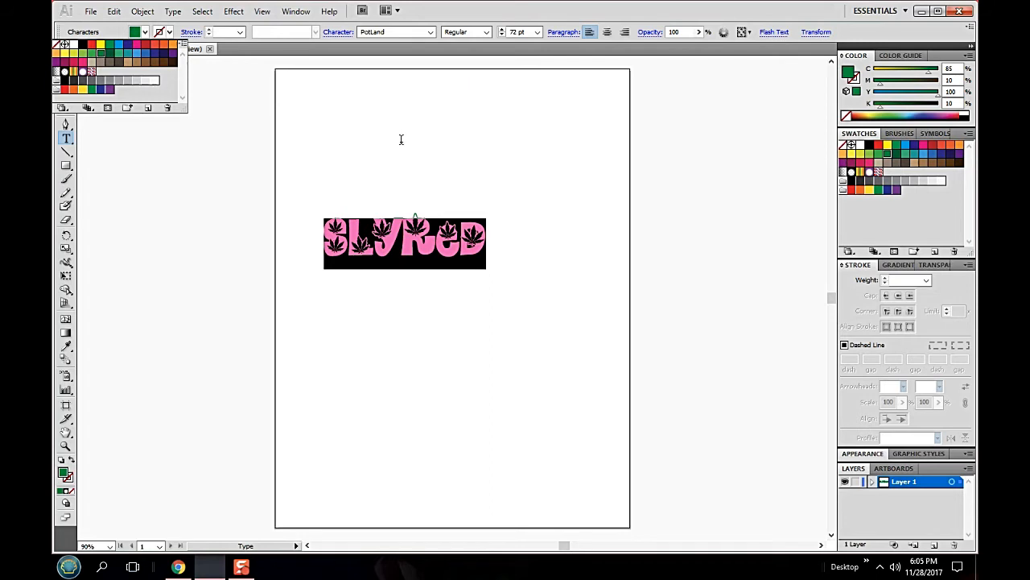
left_click(65, 68)
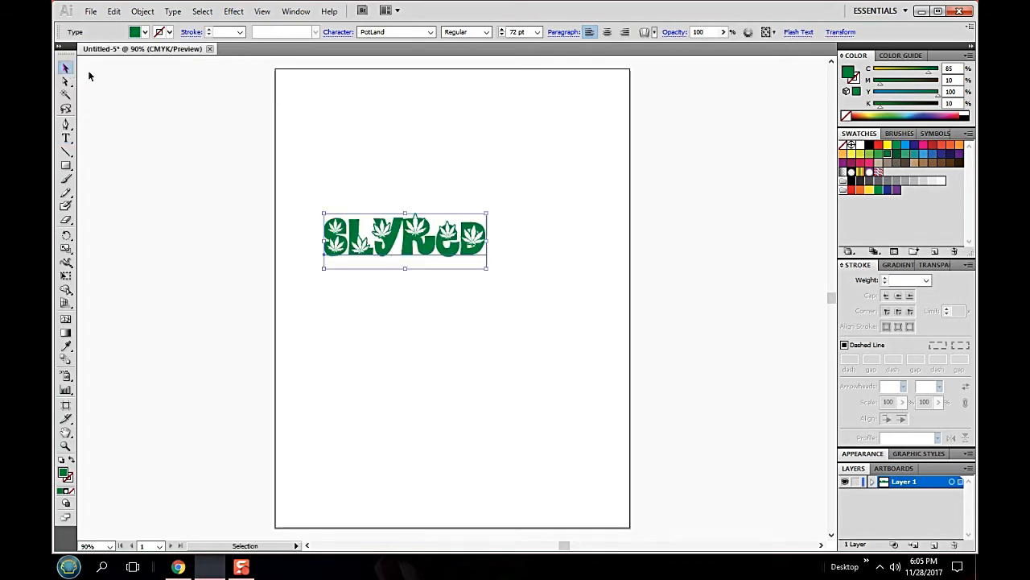
left_click(547, 165)
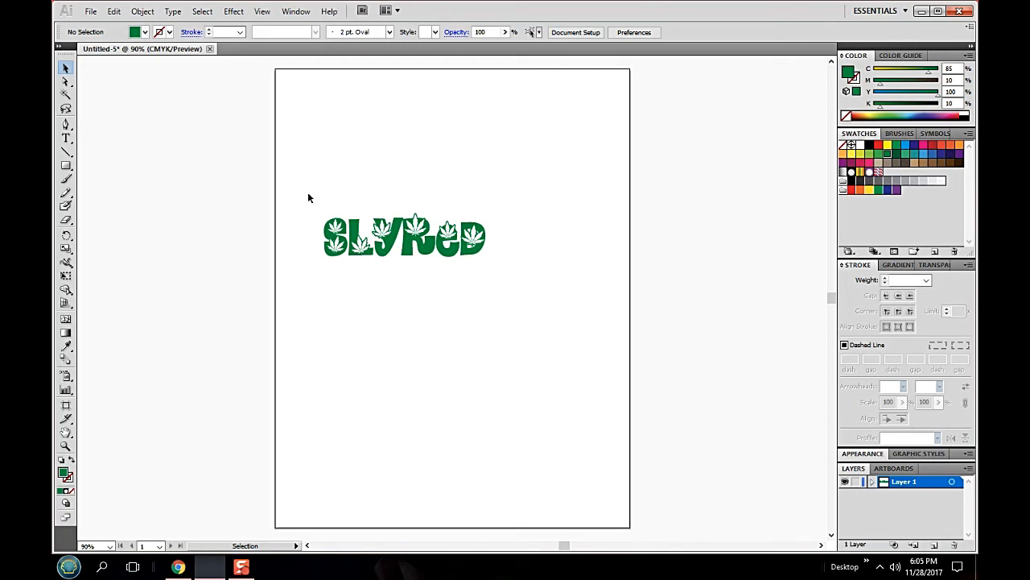
- Select the green SLYRED text and convert it to outlines
left_click_drag(316, 193, 509, 274)
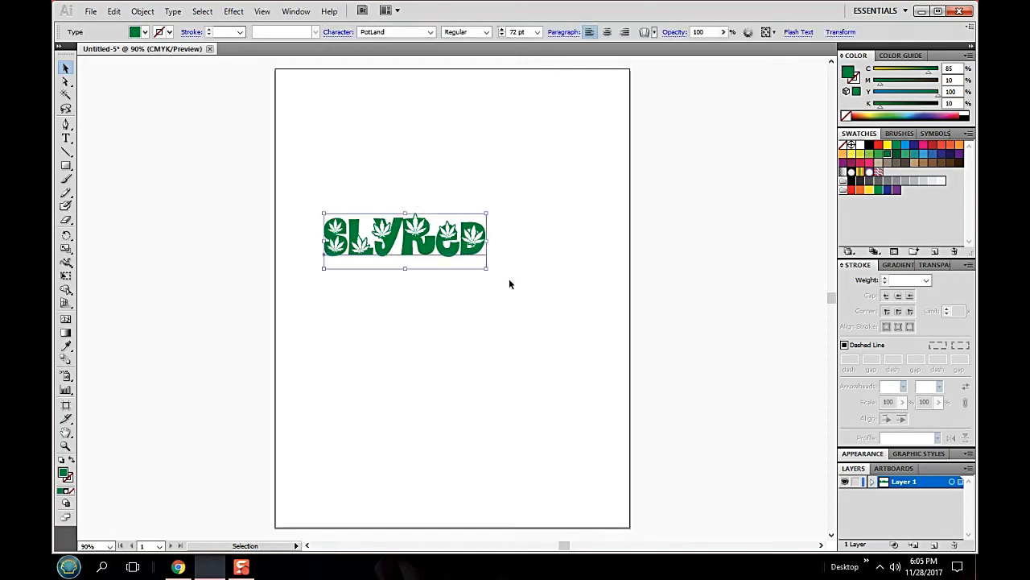
left_click(174, 12)
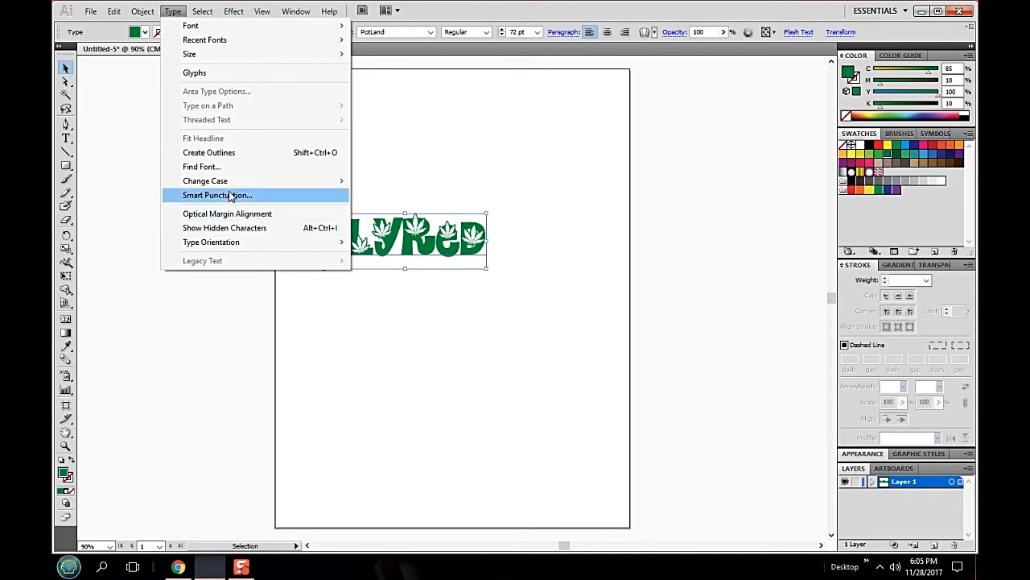
mouse_move(239, 184)
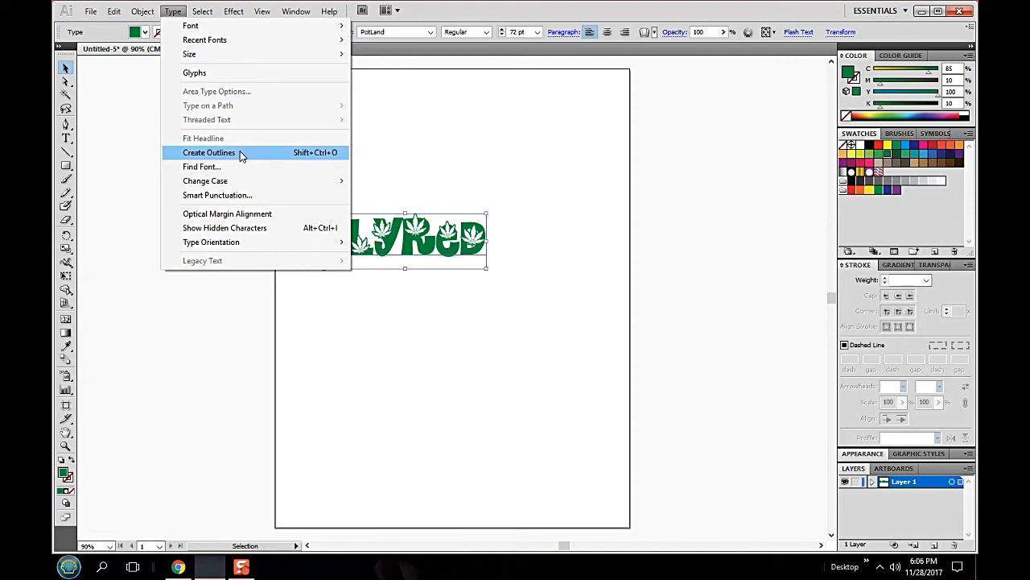
left_click(242, 153)
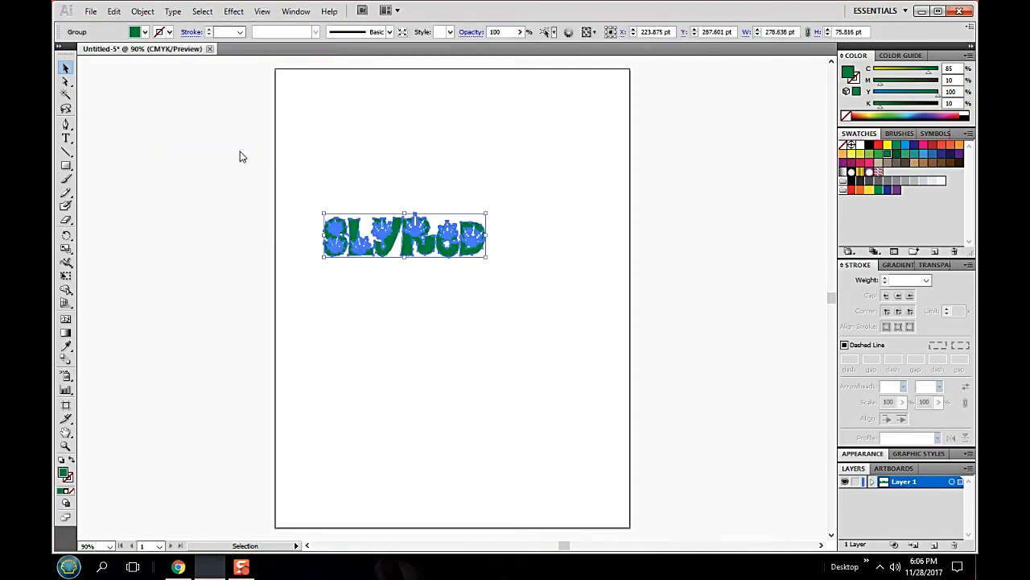
- Ungroup the outlined SLYRED letters into separate compound paths and deselect them
right_click(438, 238)
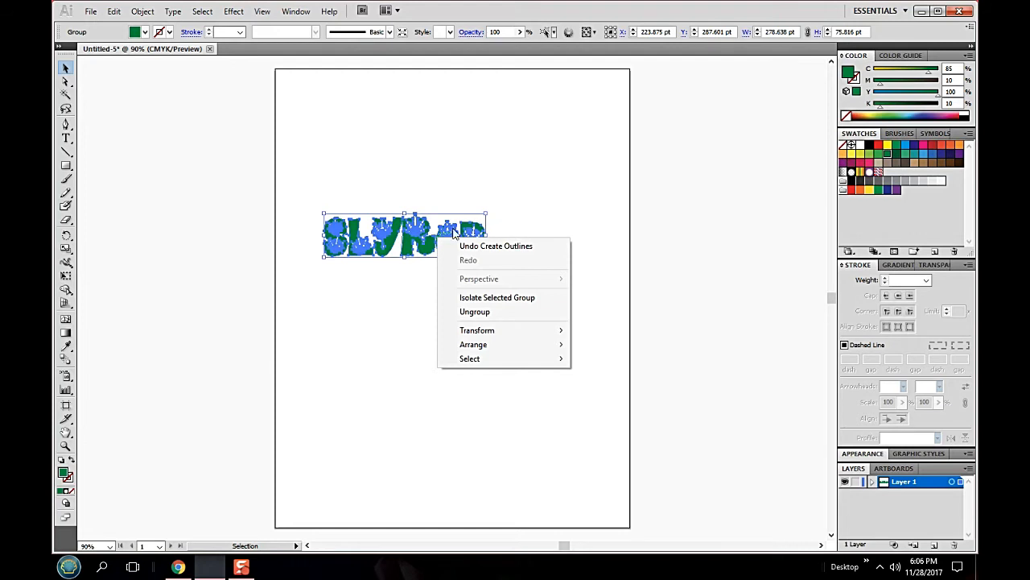
right_click(422, 235)
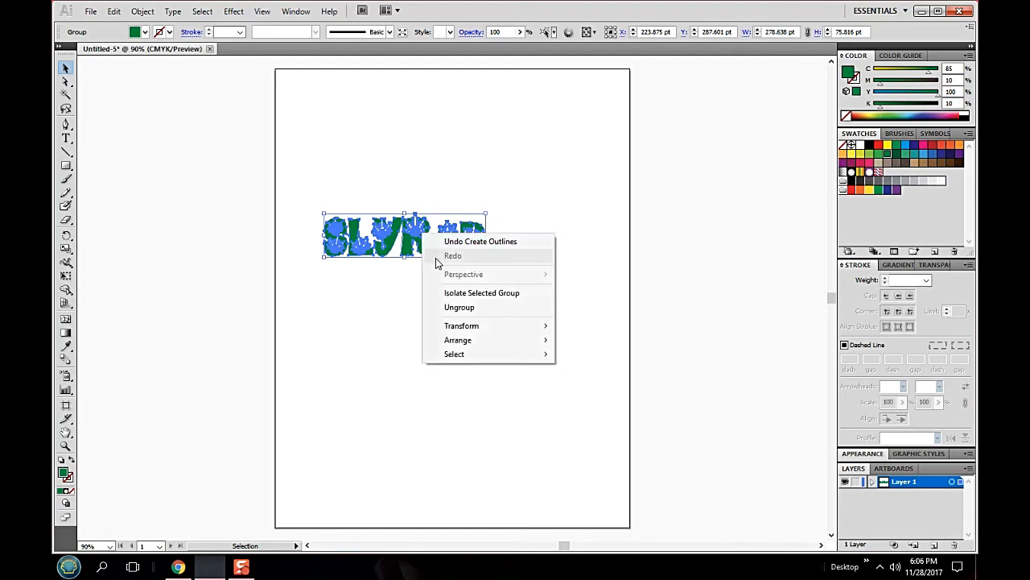
left_click(455, 307)
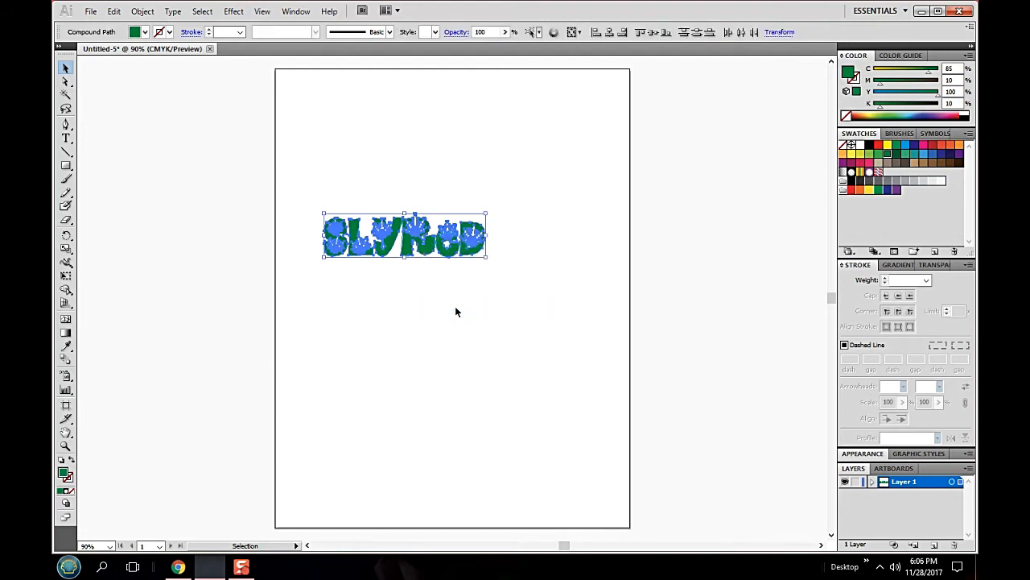
left_click(515, 311)
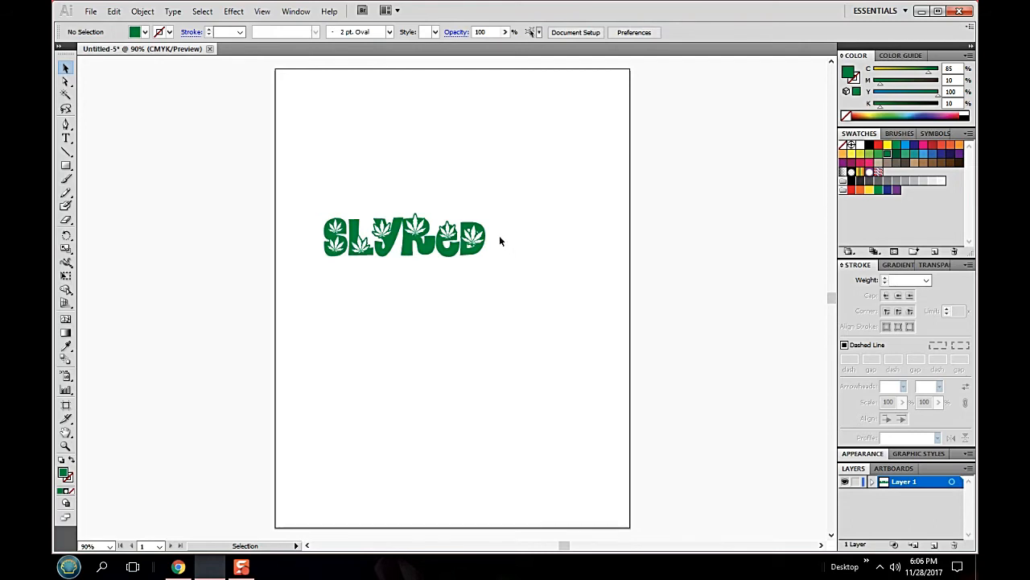
- Copy all the outlined SLYRED letters, paste them into a new document with the default settings, and deselect them
left_click_drag(306, 184, 548, 299)
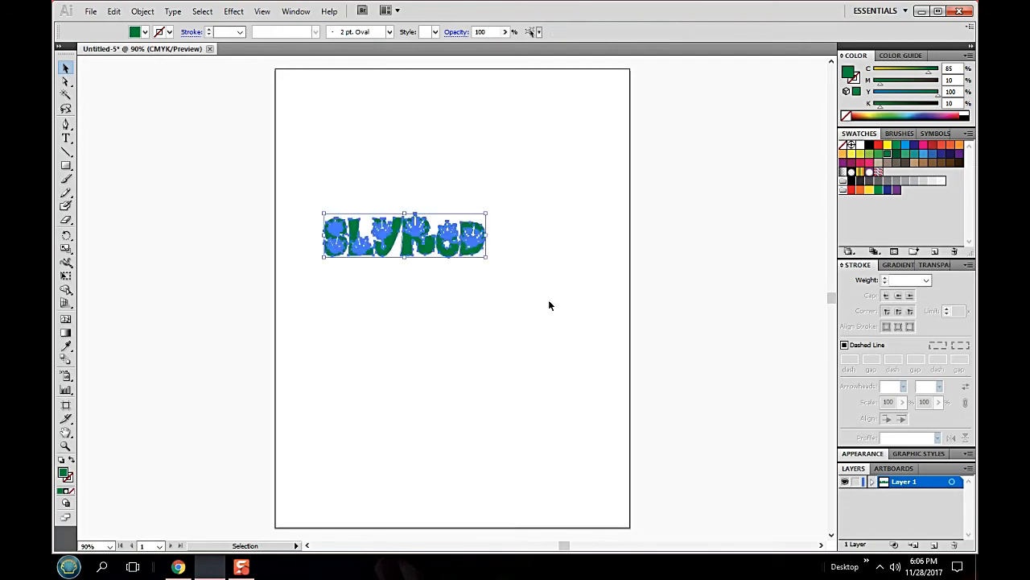
left_click(114, 11)
left_click(129, 75)
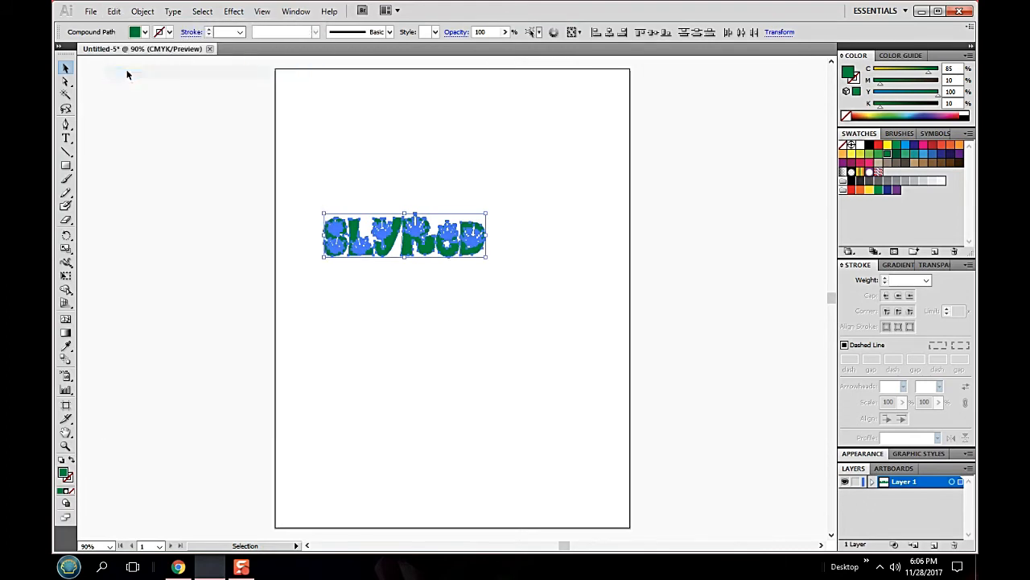
left_click(91, 11)
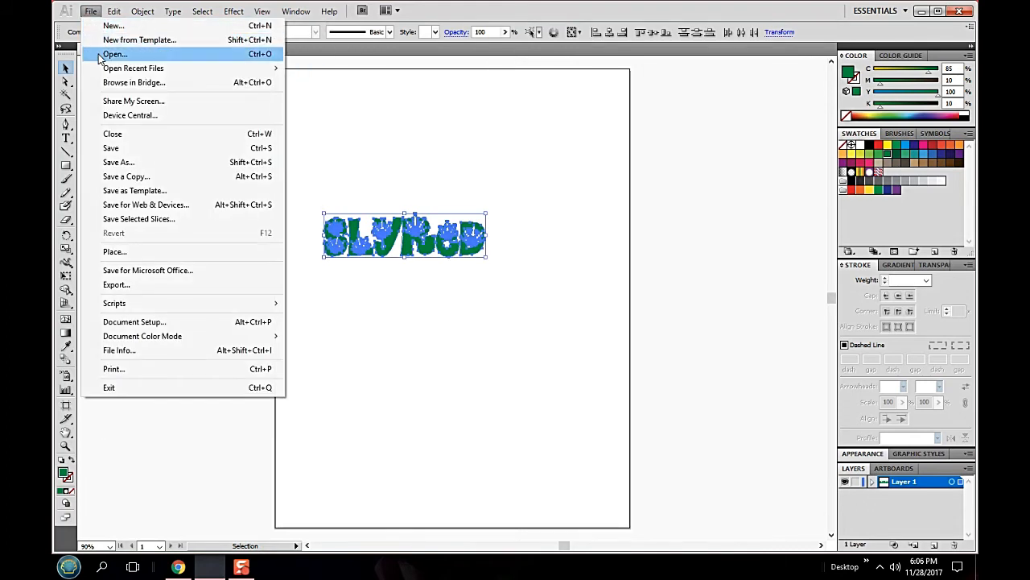
left_click(113, 26)
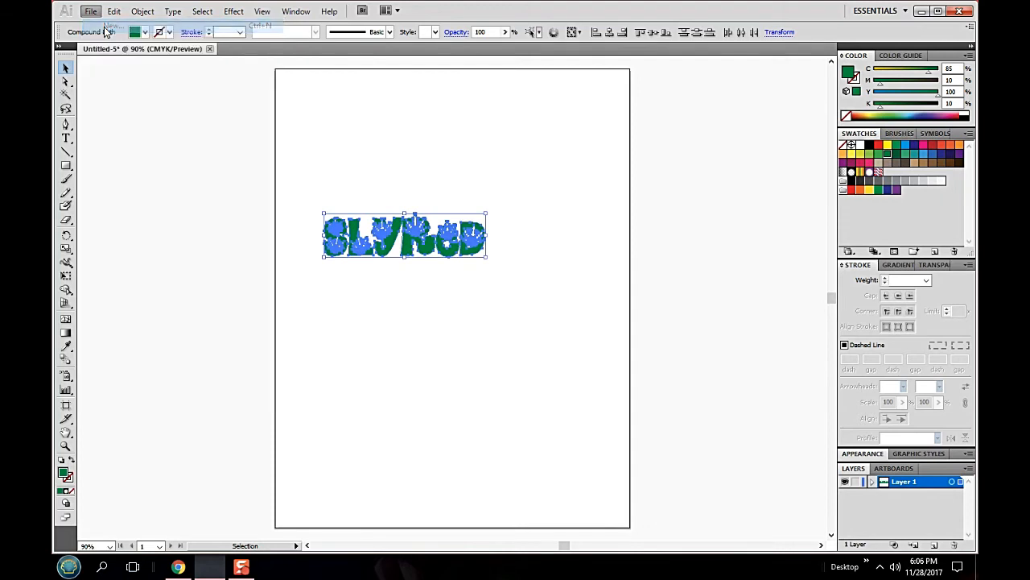
left_click(672, 152)
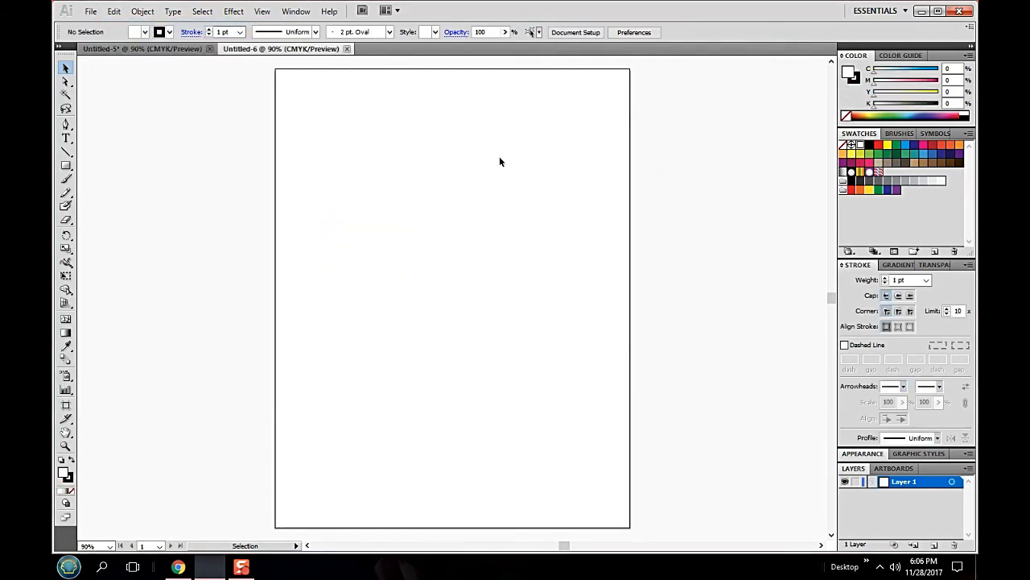
left_click(113, 11)
left_click(134, 87)
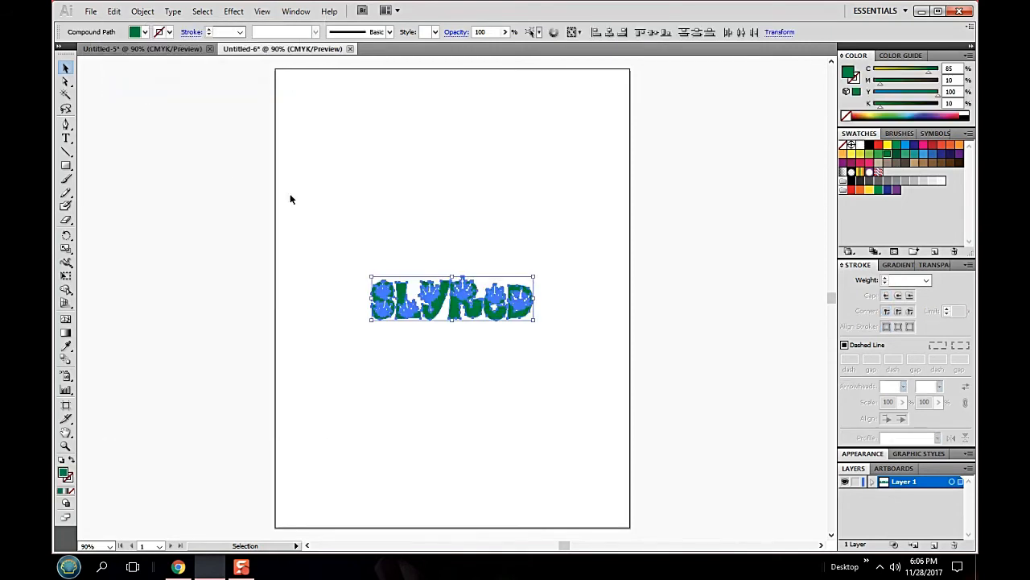
left_click(578, 232)
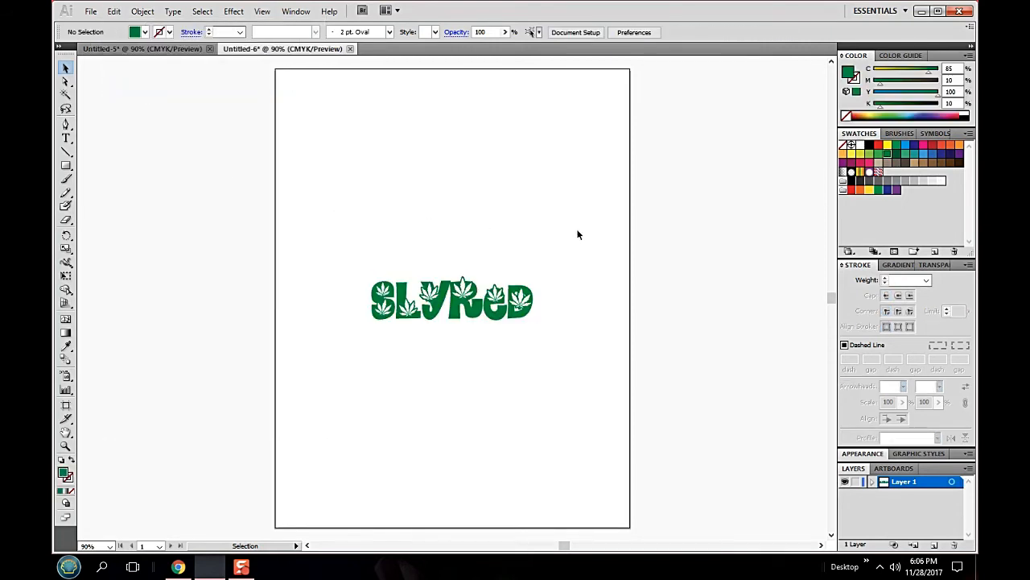
- Select all the artwork, and remove the SLYRED letters from the selection one by one from S to D
left_click(206, 15)
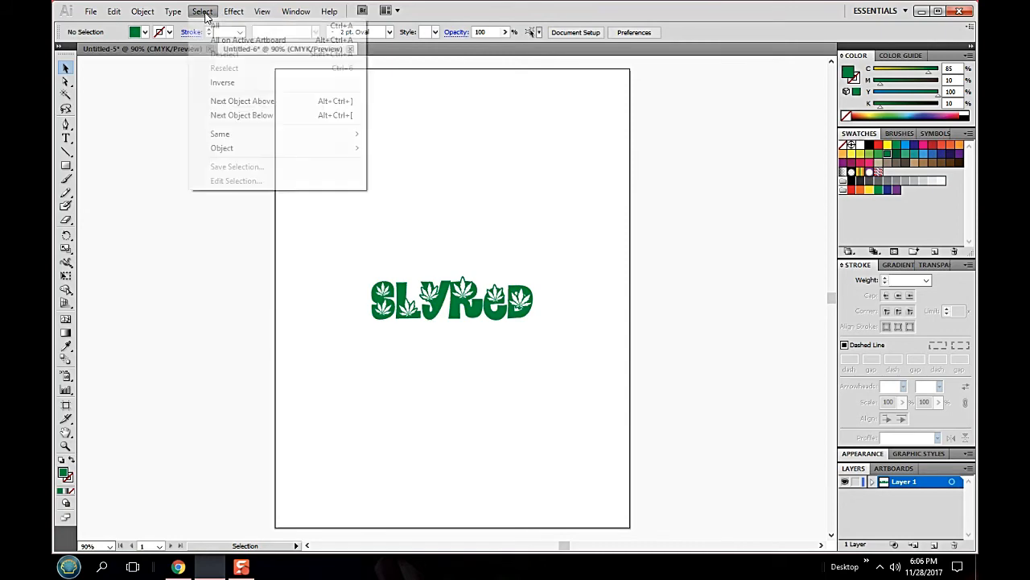
mouse_move(84, 14)
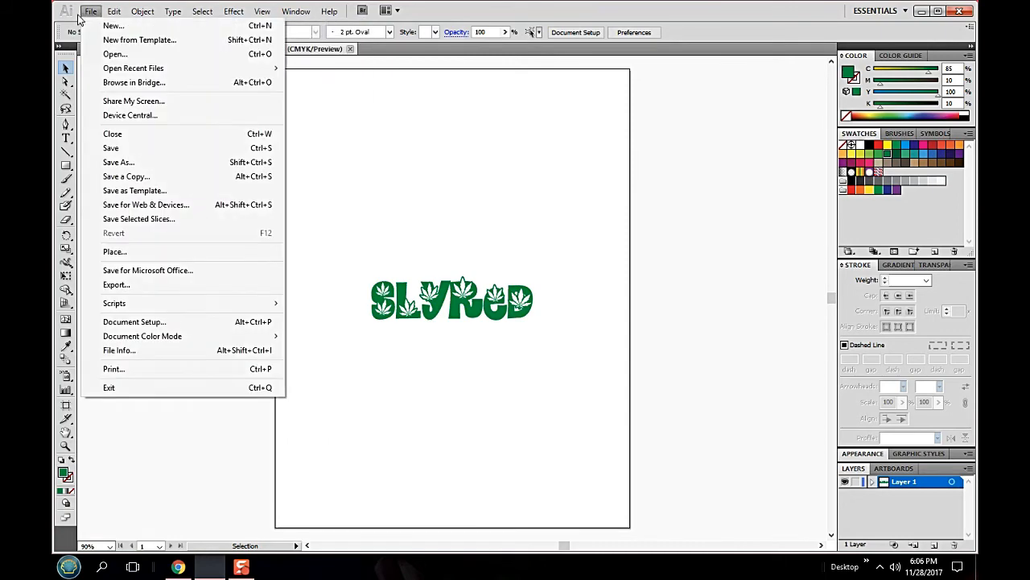
mouse_move(180, 16)
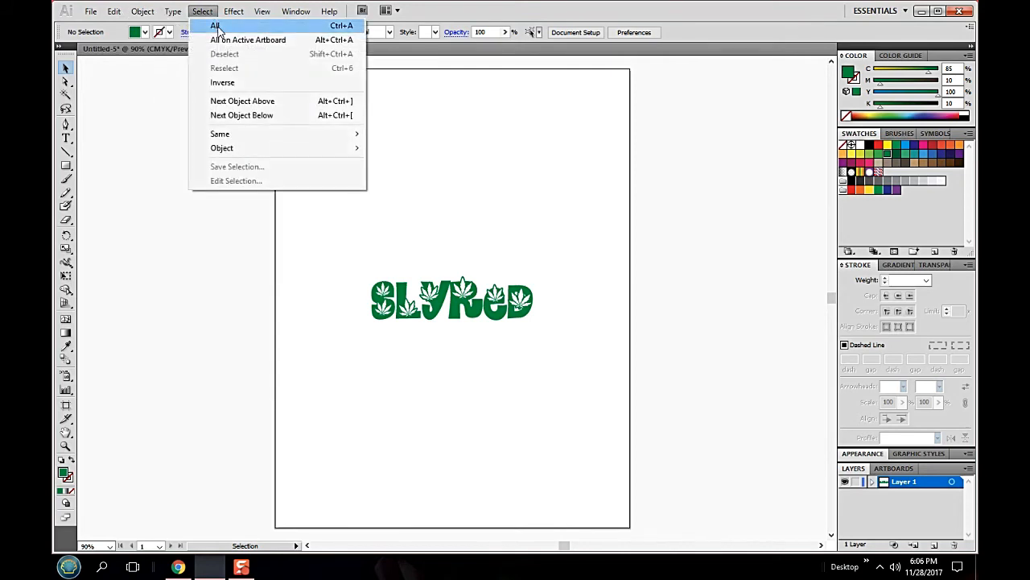
left_click(215, 26)
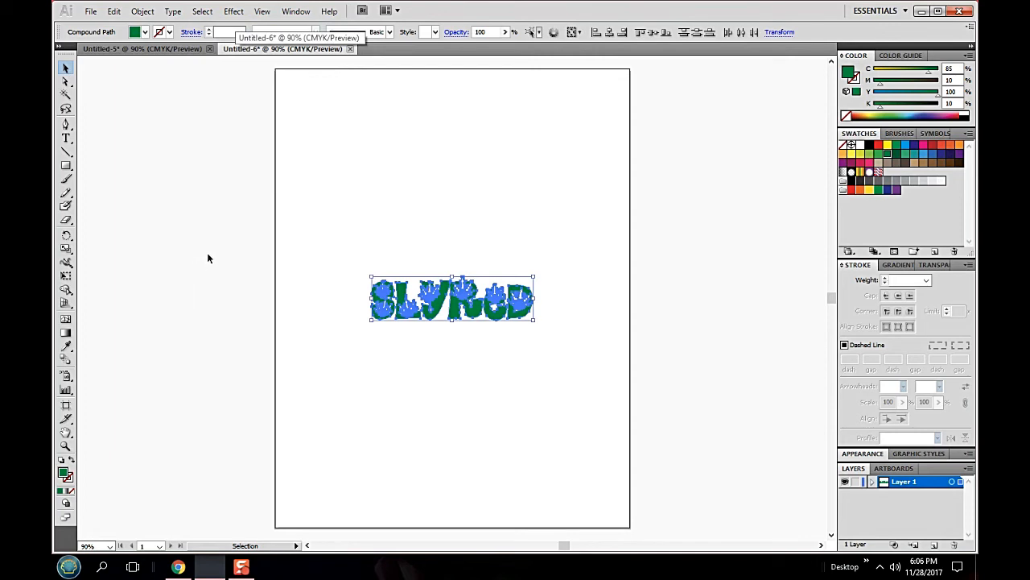
left_click(377, 303, "shift")
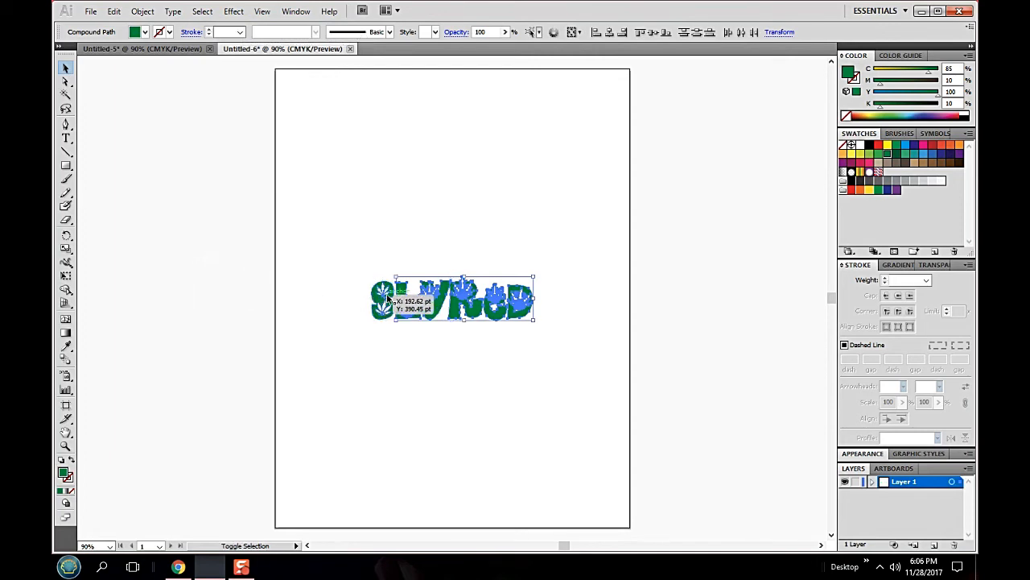
left_click(409, 304, "shift")
left_click(433, 301, "shift")
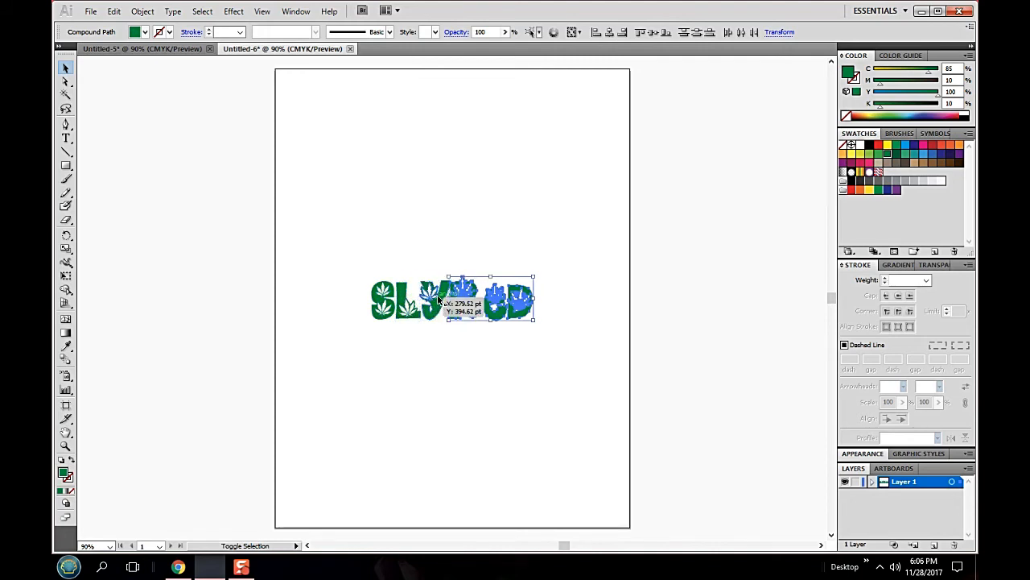
left_click_drag(439, 299, 461, 298)
left_click(460, 298, "shift")
left_click(499, 305, "shift")
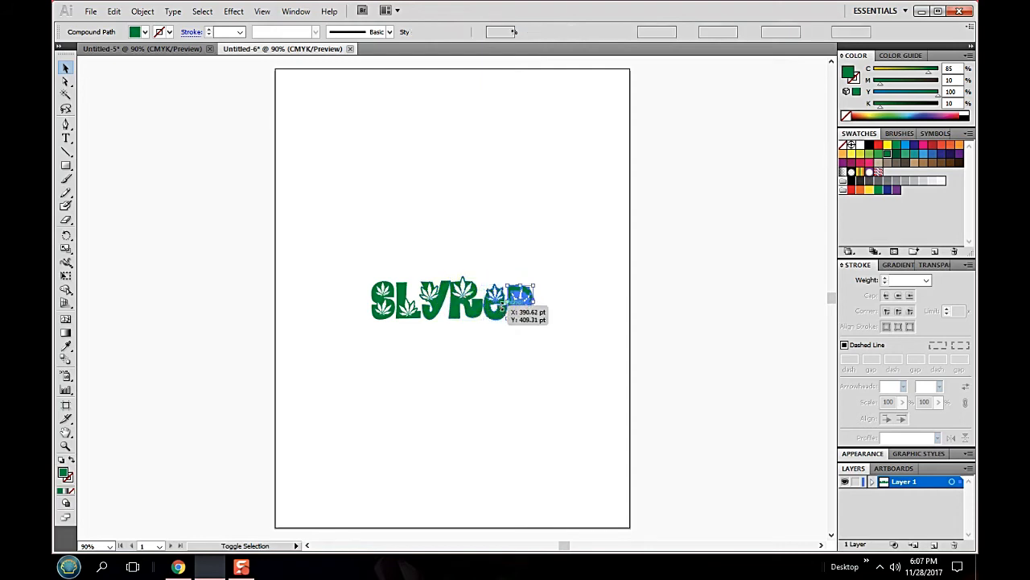
left_click(525, 304, "shift")
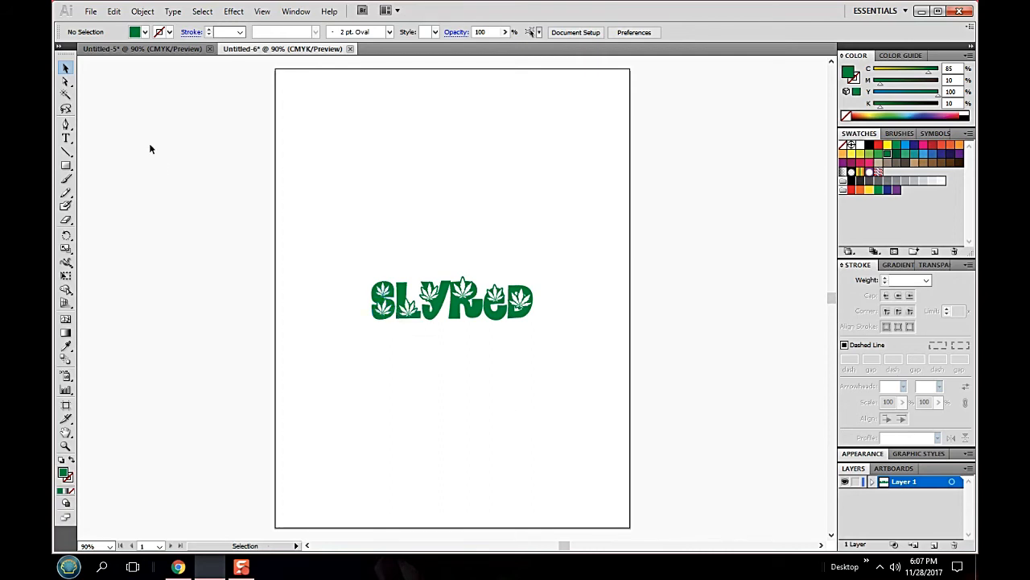
- Choose SVG as the format in Save for Web & Devices, and cancel the export without saving
left_click(91, 11)
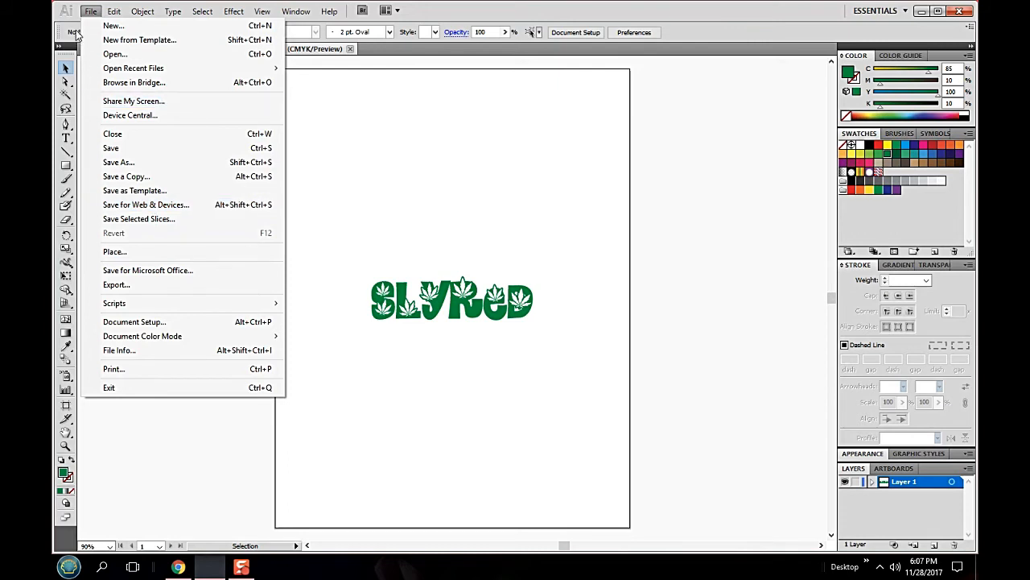
left_click(159, 207)
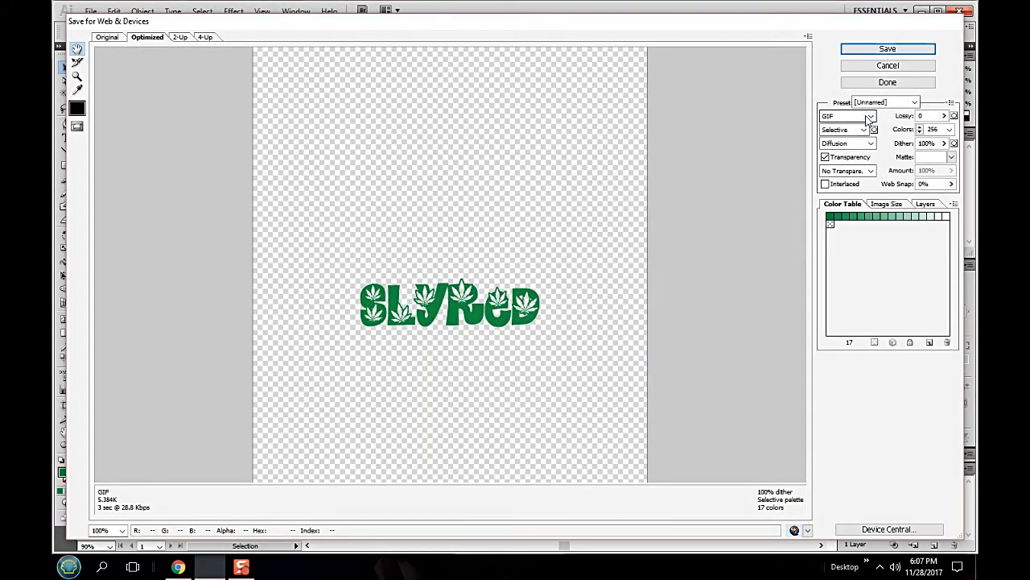
left_click(870, 116)
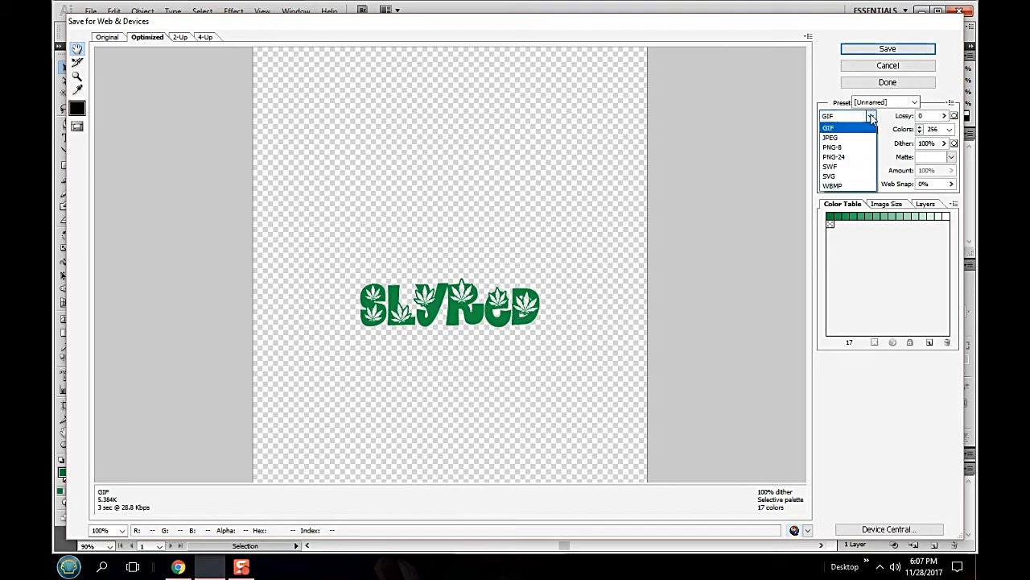
left_click(860, 176)
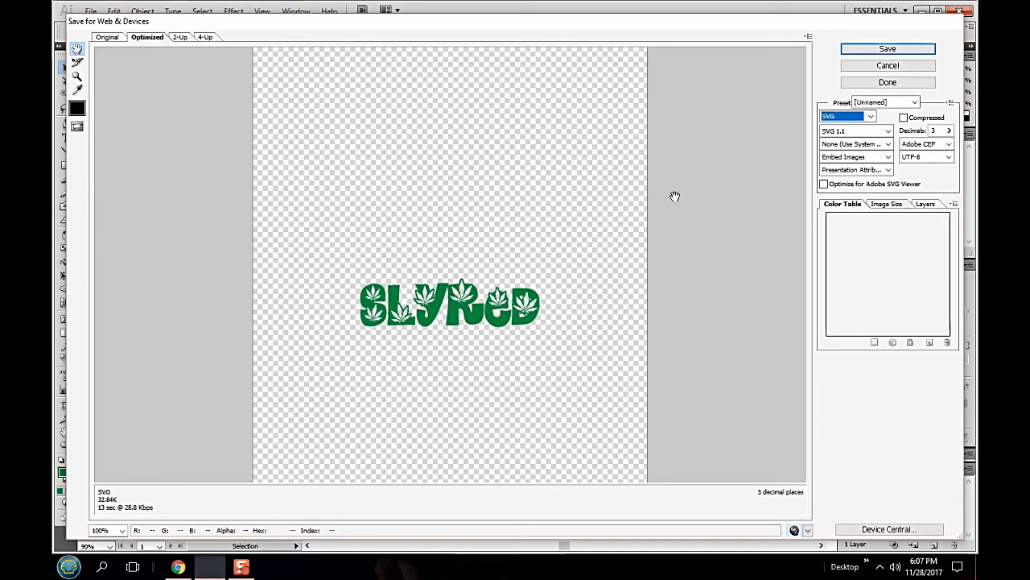
left_click(890, 68)
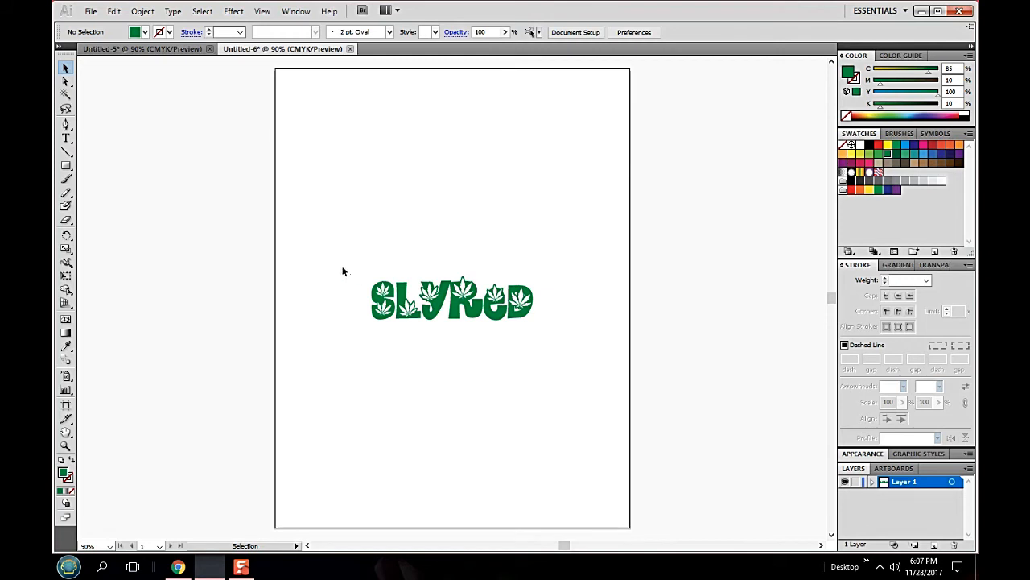
- Switch back to the Untitled-5 document, place an empty text object just after SLYRED, and deselect it
left_click(150, 49)
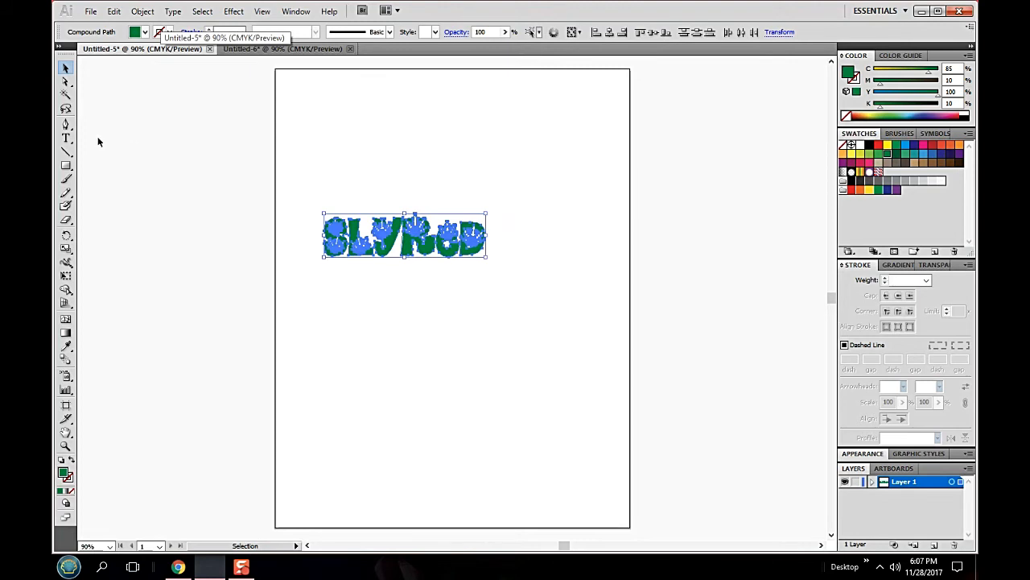
left_click_drag(67, 139, 106, 144)
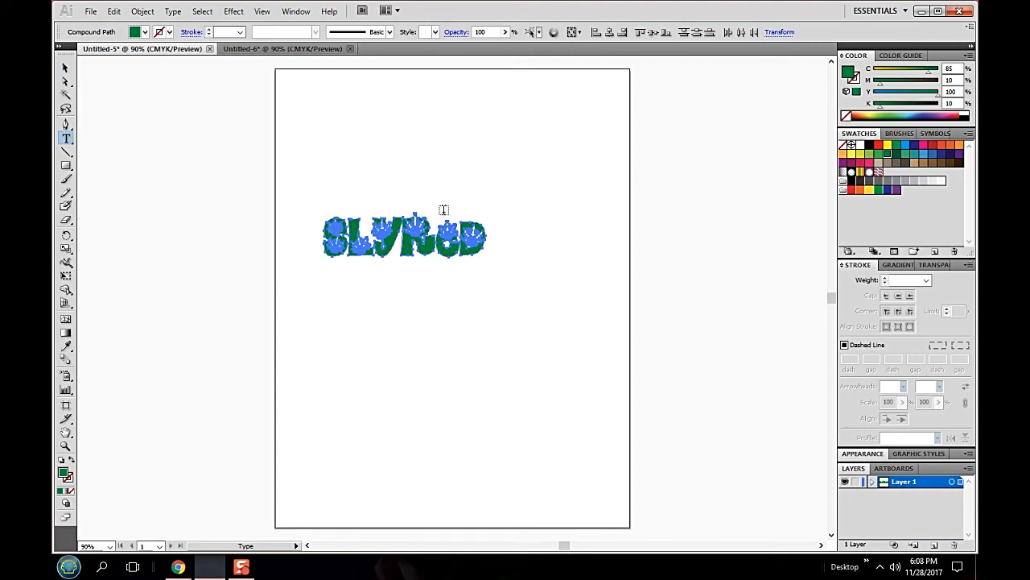
left_click(514, 236)
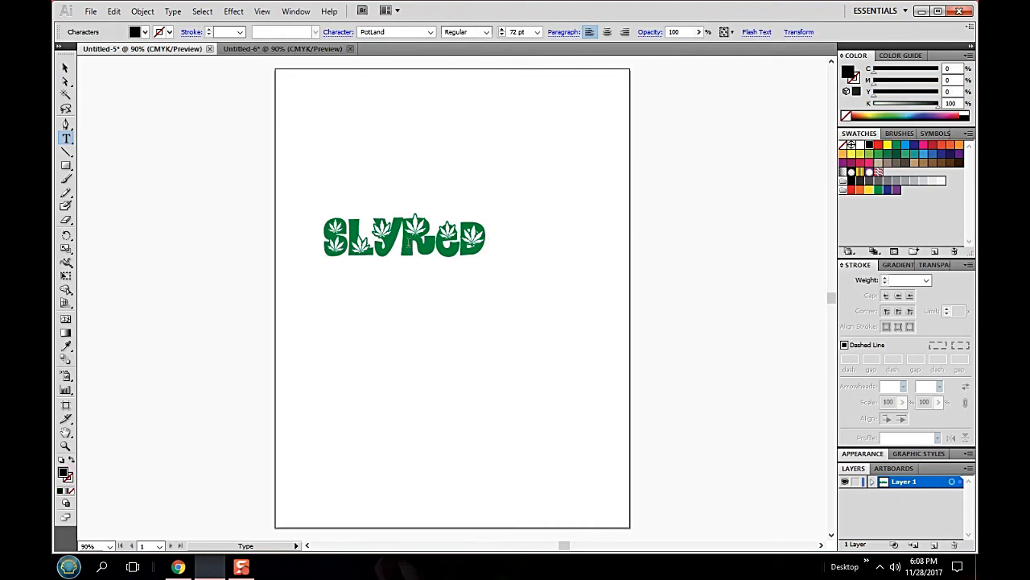
left_click(65, 67)
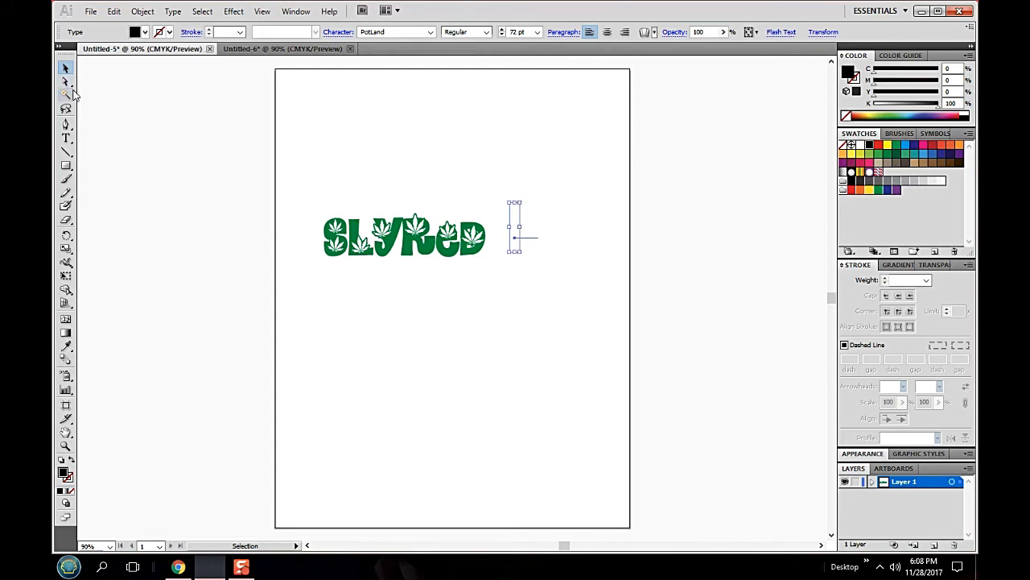
left_click(65, 81)
left_click(154, 102)
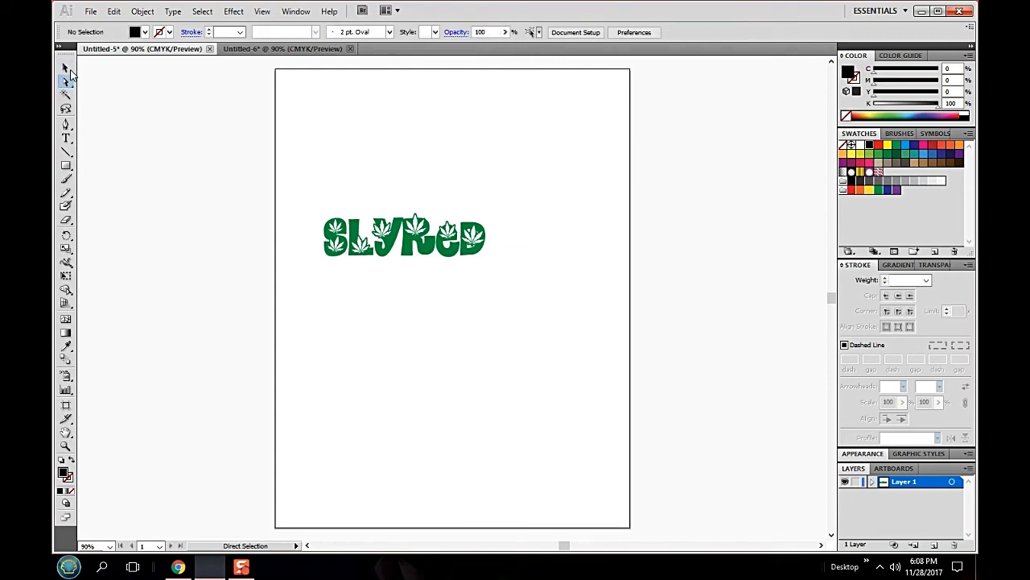
left_click(65, 67)
- Add the text SLYReD in the PotLand font at 36 pt below the existing green SLYRED lettering
left_click_drag(70, 142, 97, 143)
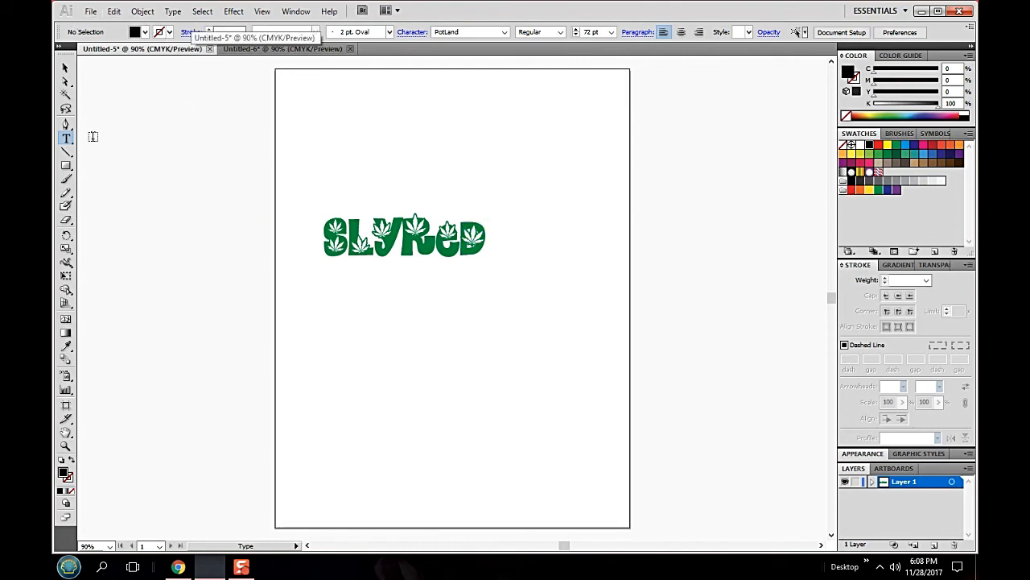
left_click(362, 322)
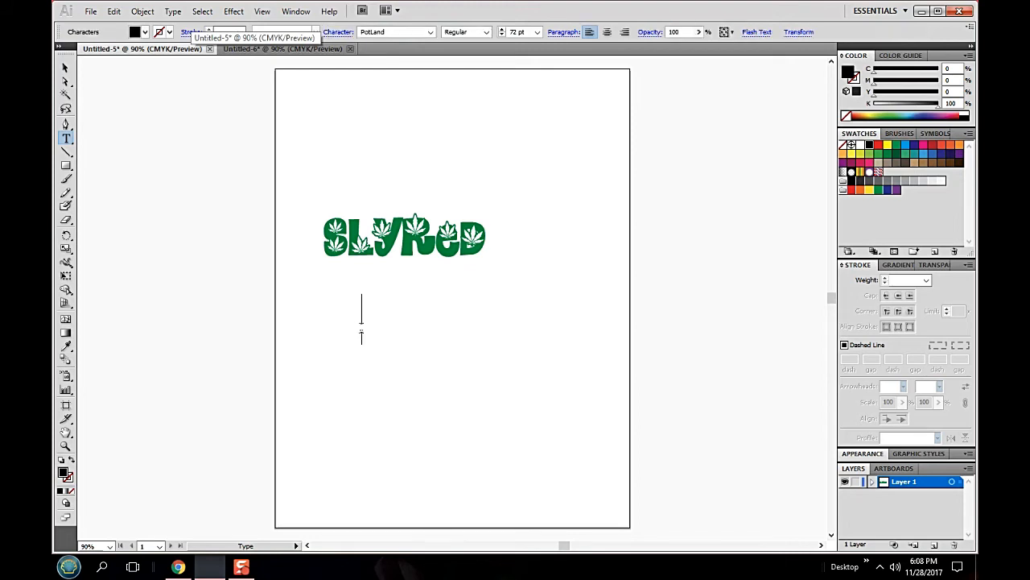
left_click(536, 32)
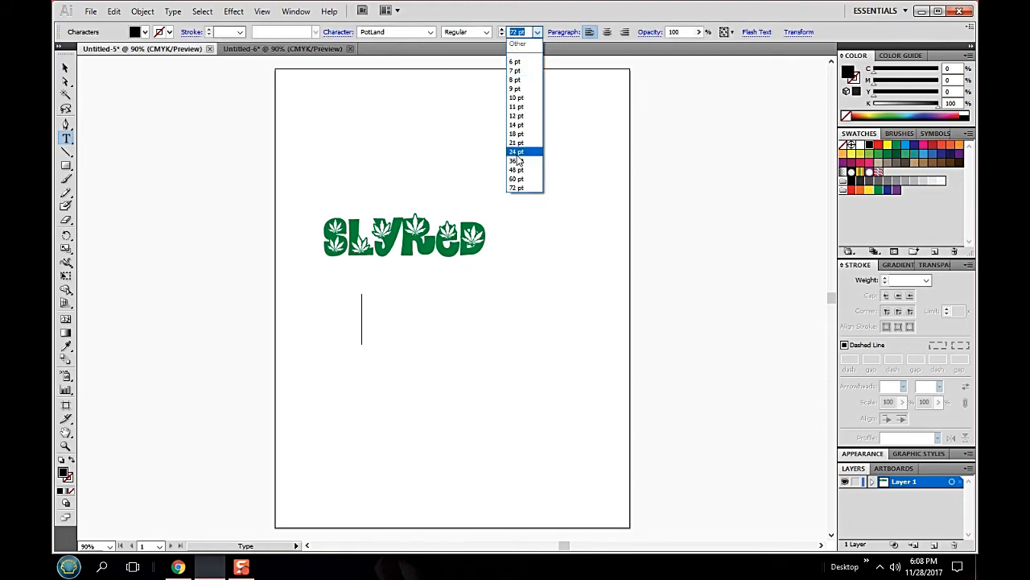
left_click(519, 161)
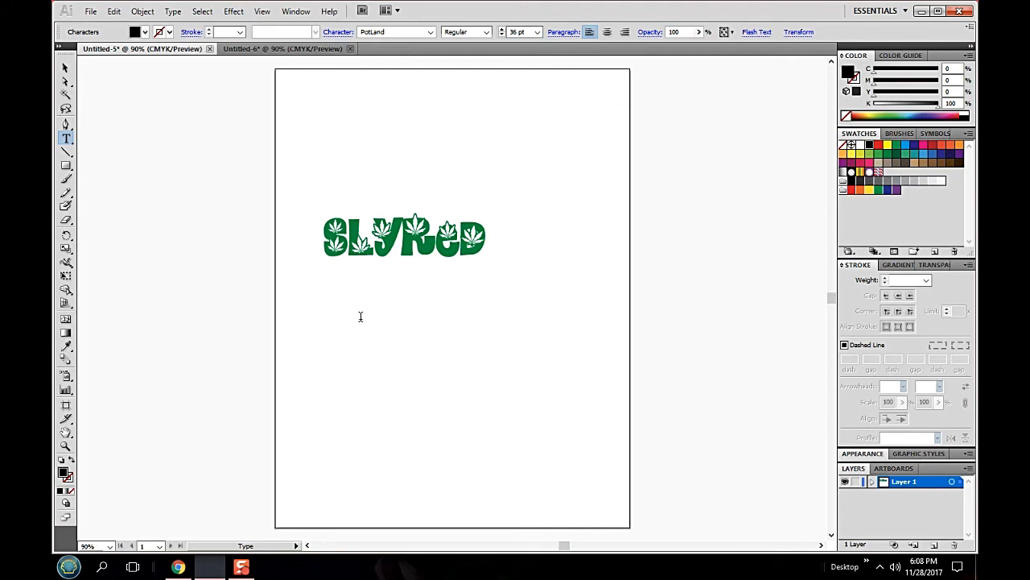
type("SLYReD")
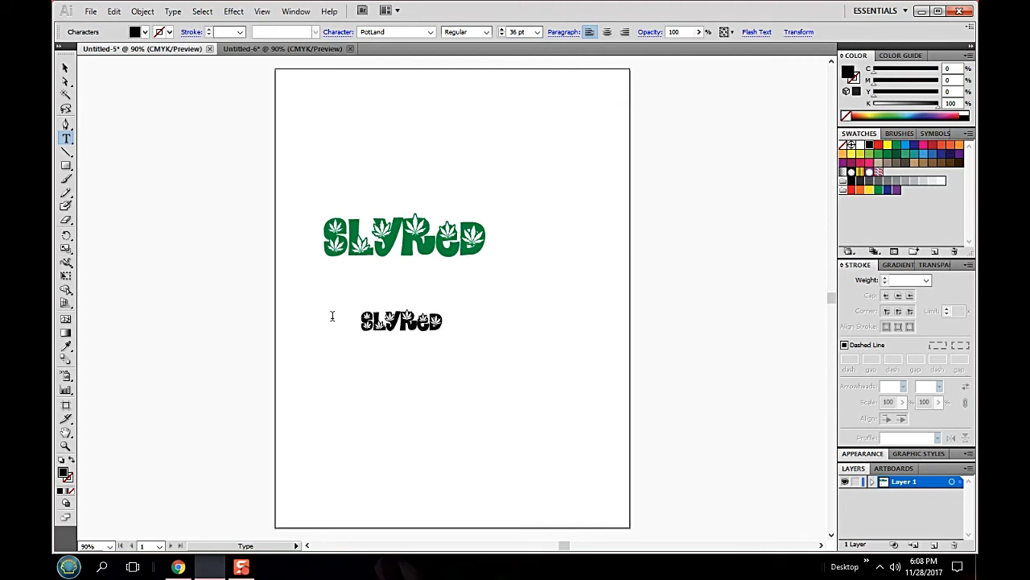
- Fill the small SLYReD text with the light green swatch (C 50, M 0, Y 100, K 0), and deselect it
left_click_drag(445, 323, 341, 322)
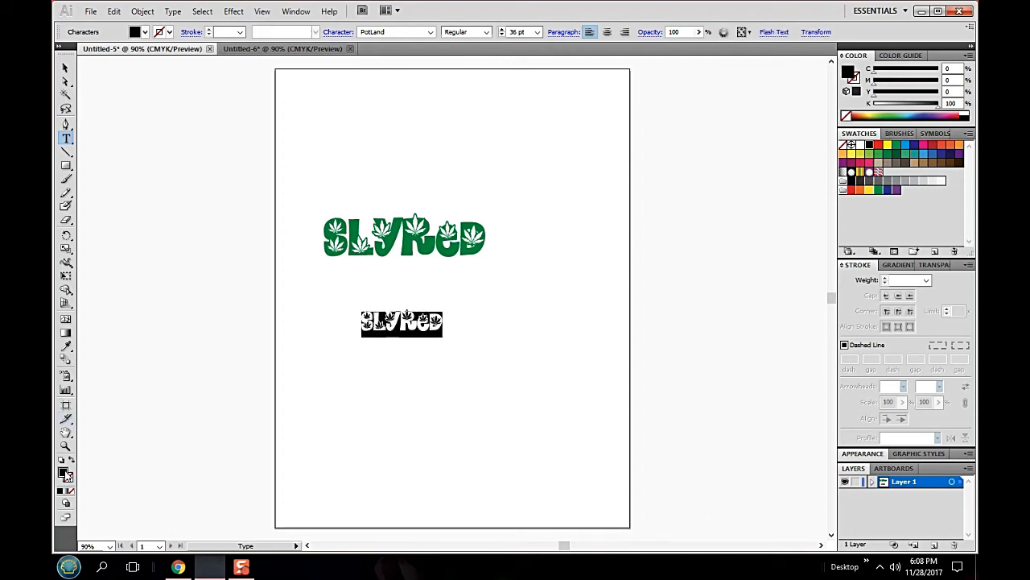
left_click(134, 32)
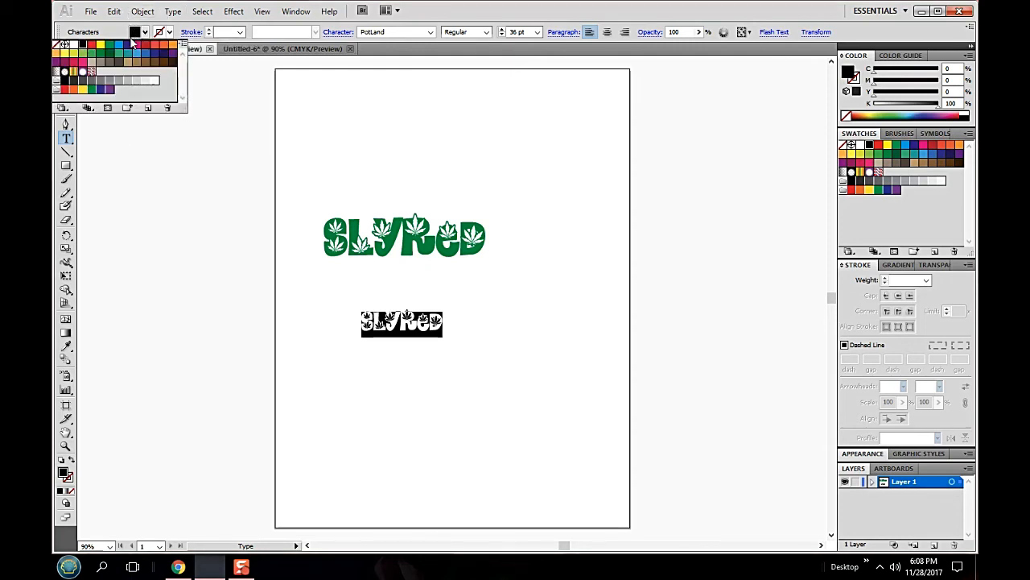
left_click(83, 55)
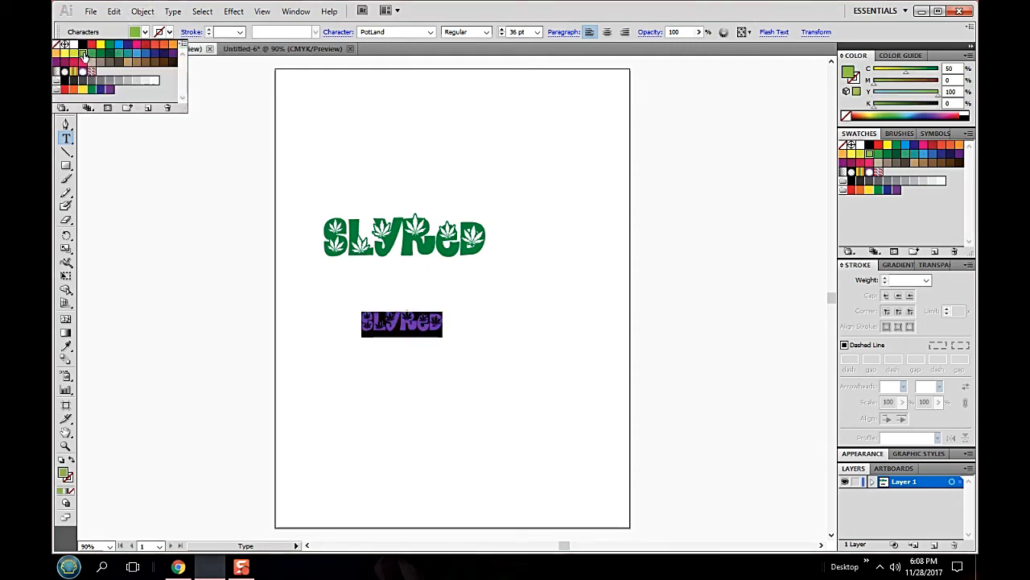
left_click(415, 151)
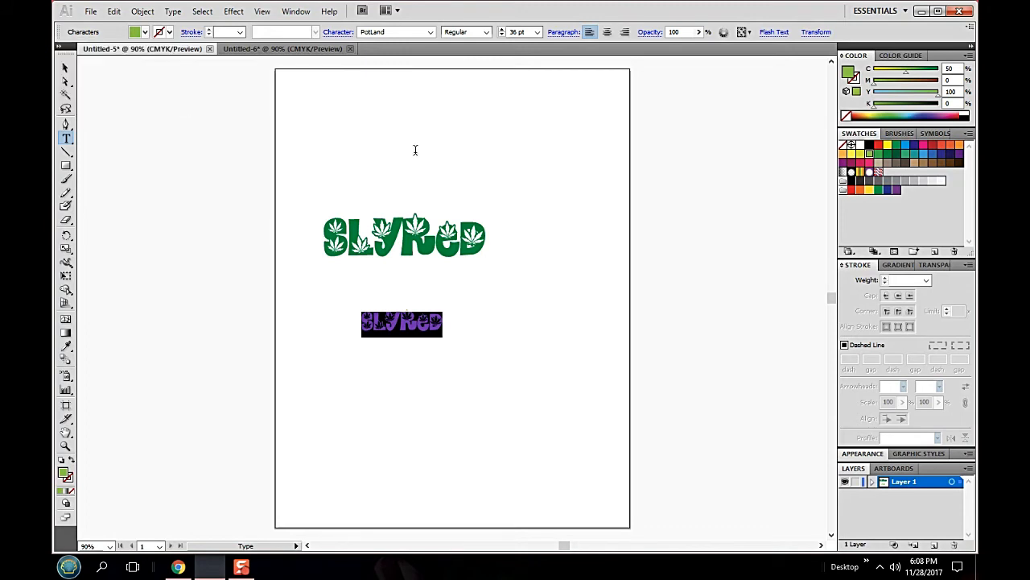
left_click(65, 69)
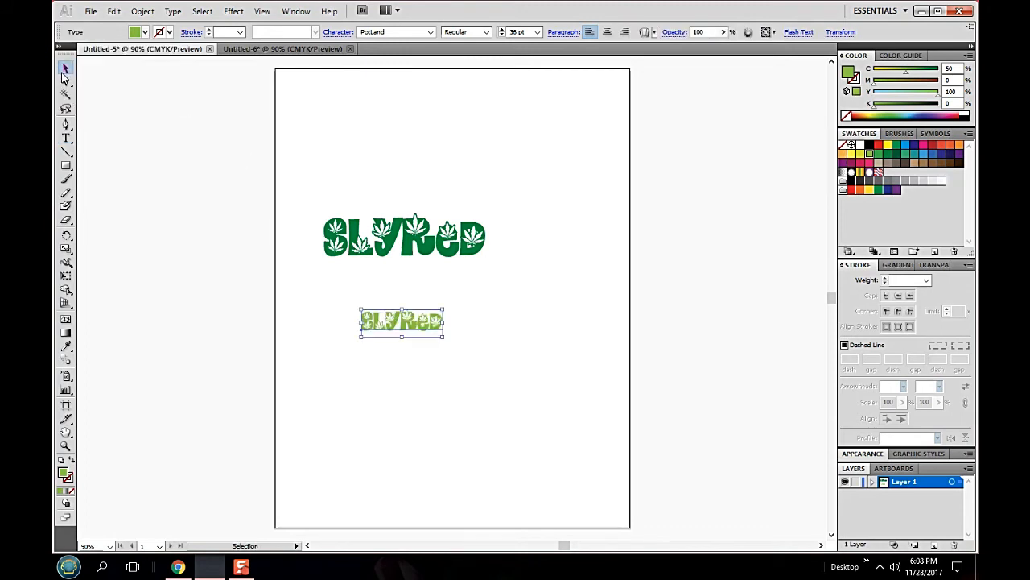
left_click(466, 330)
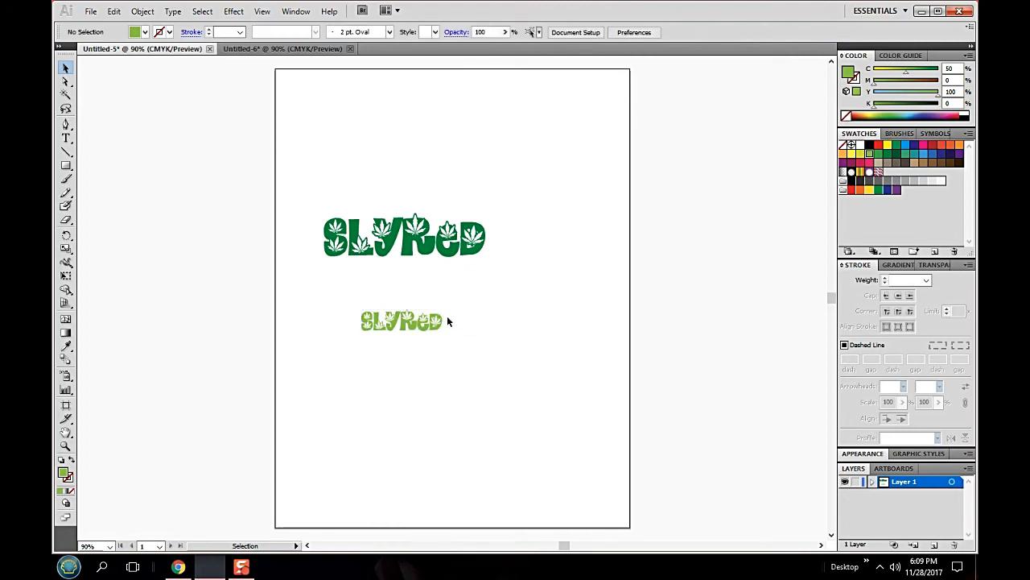
- Convert the small light green SLYReD text to outlines, and ungroup its letters
left_click_drag(453, 326, 344, 344)
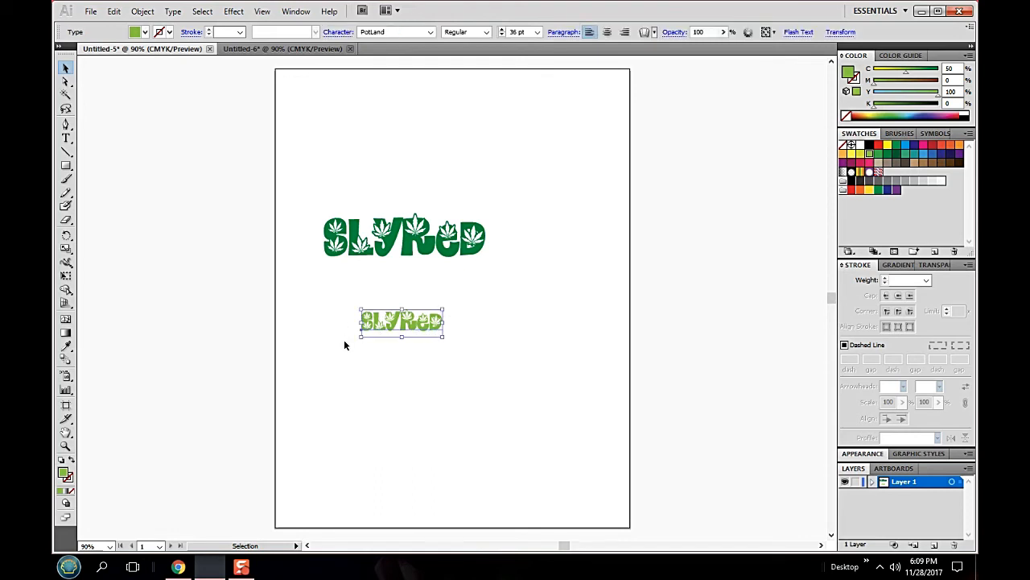
left_click(170, 12)
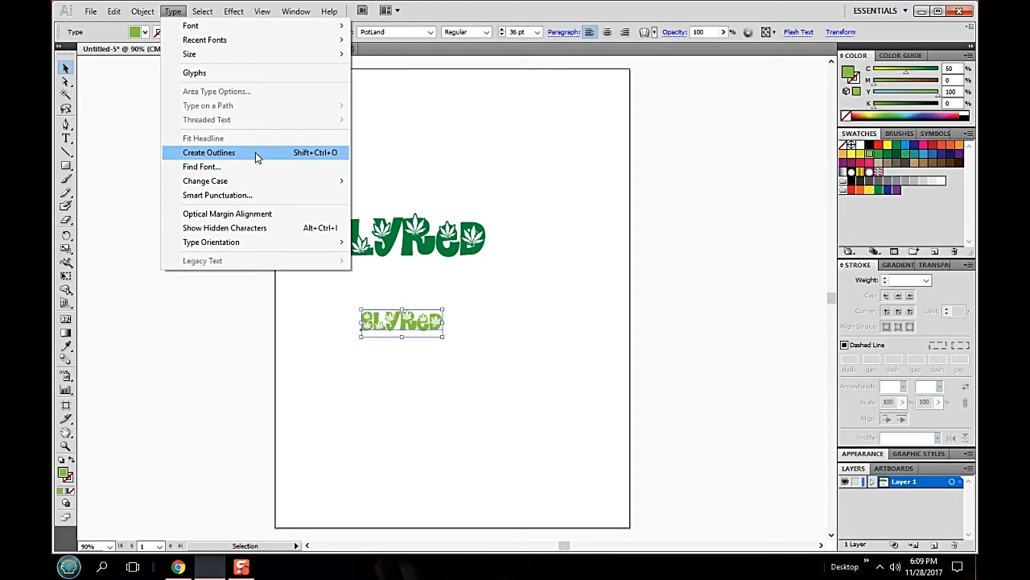
left_click(255, 152)
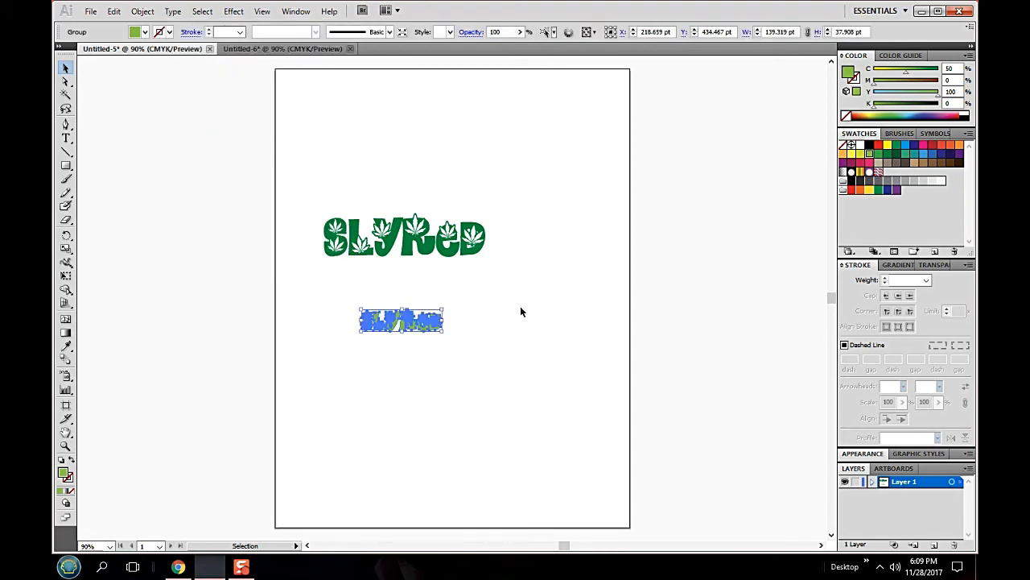
right_click(404, 330)
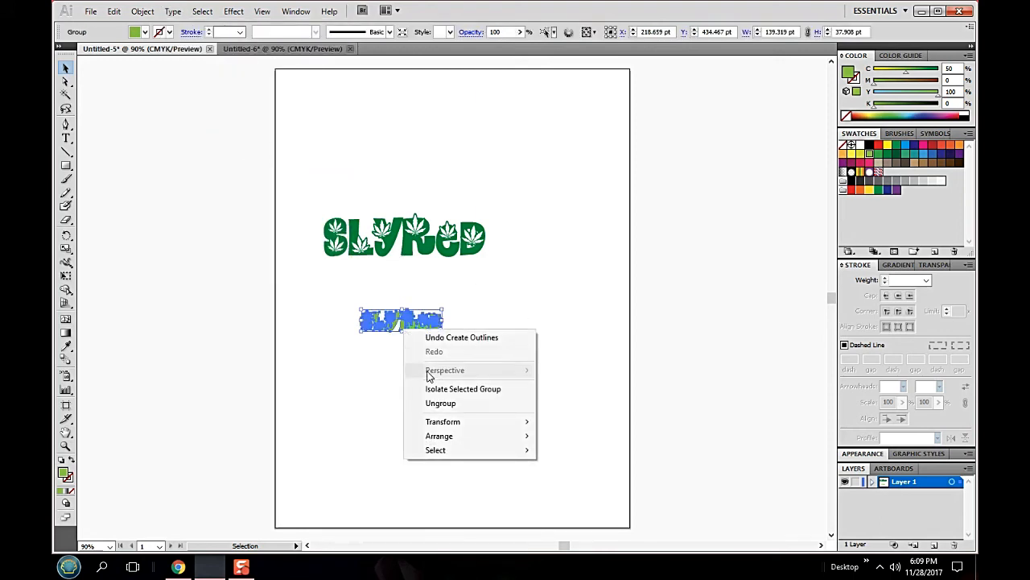
left_click(460, 403)
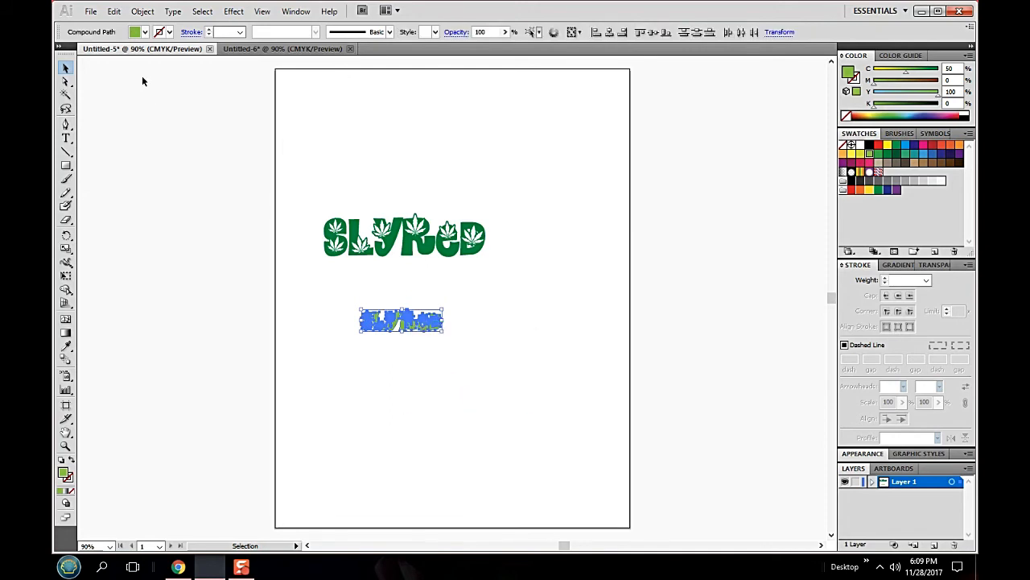
- Copy the light green outlined letters into a new document with the default Print profile settings, and deselect them
left_click(114, 11)
left_click(129, 72)
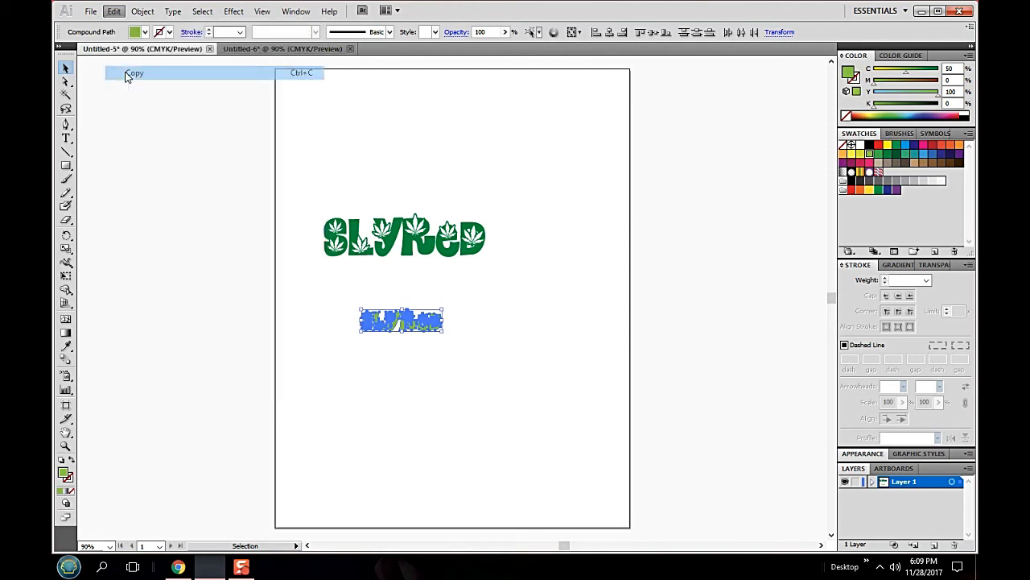
left_click(91, 12)
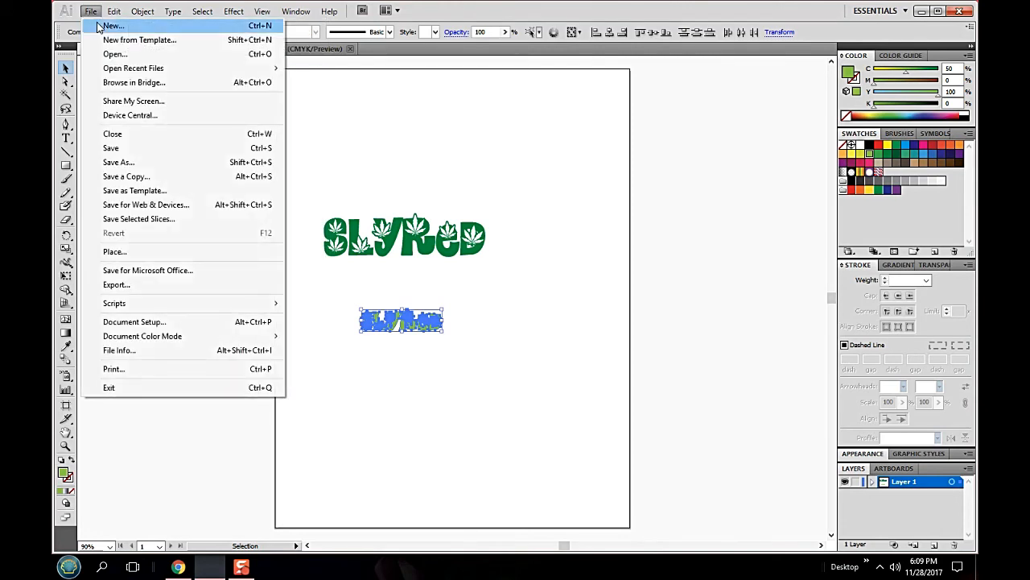
left_click(101, 27)
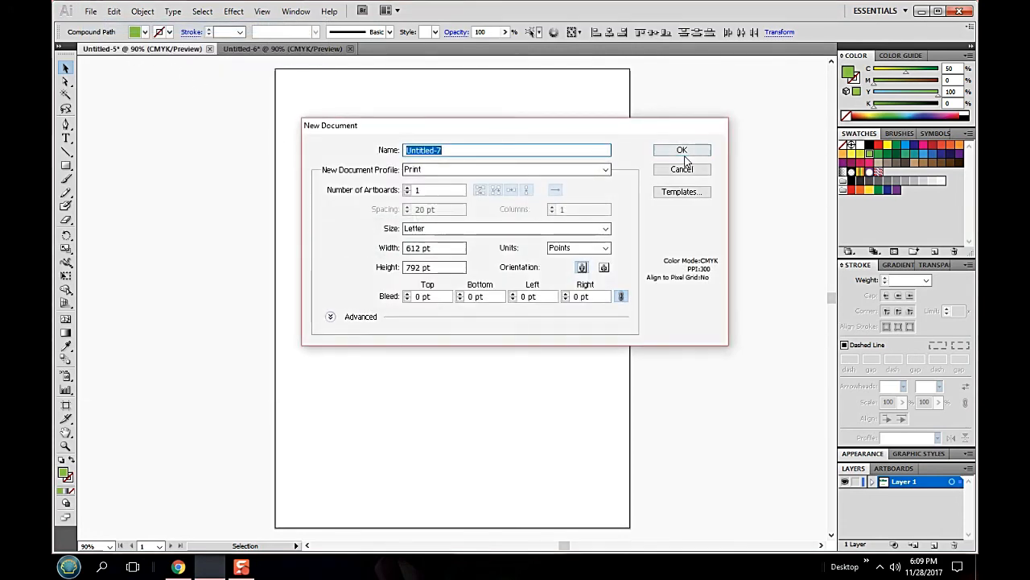
left_click(685, 157)
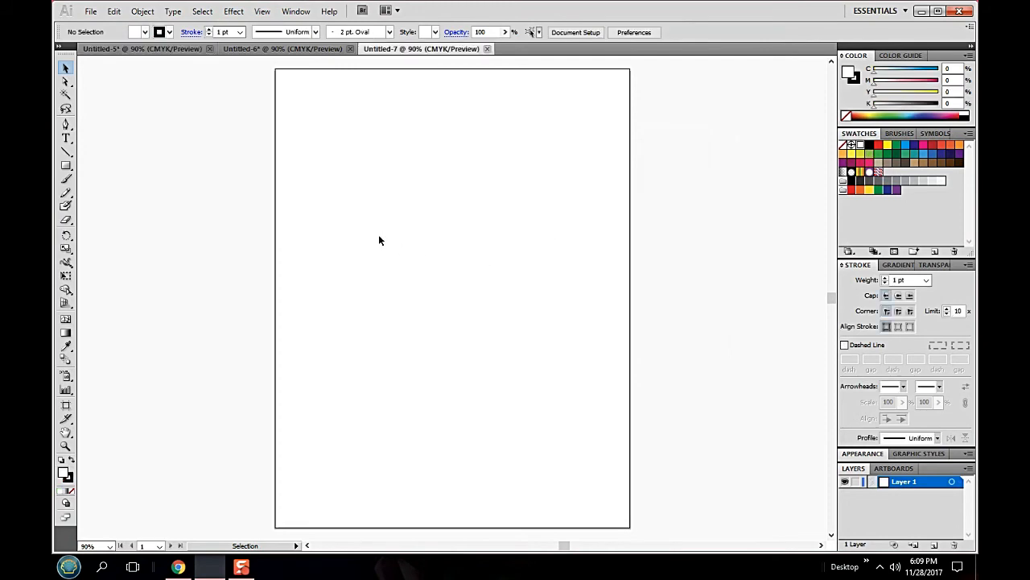
left_click(113, 12)
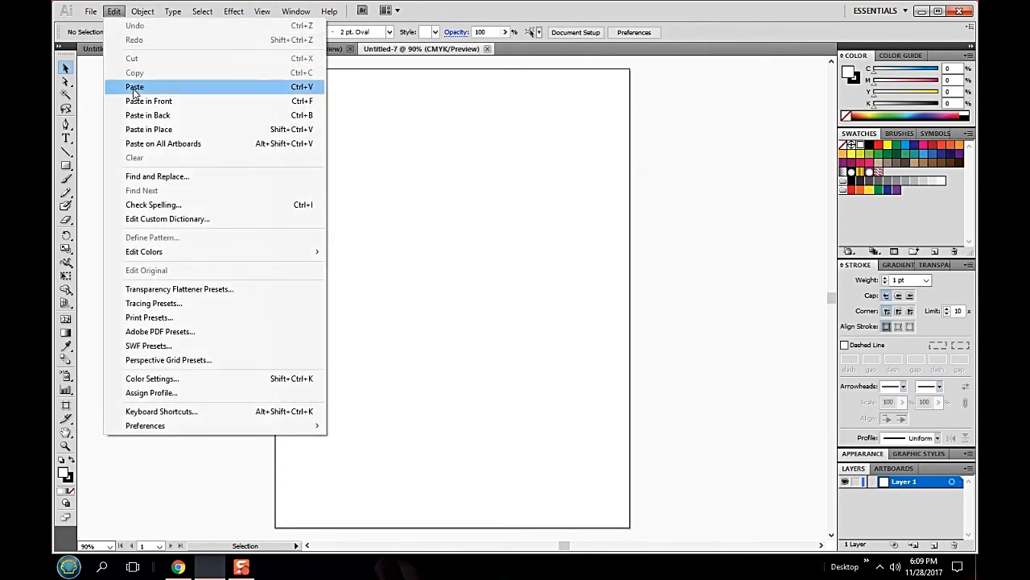
left_click(135, 87)
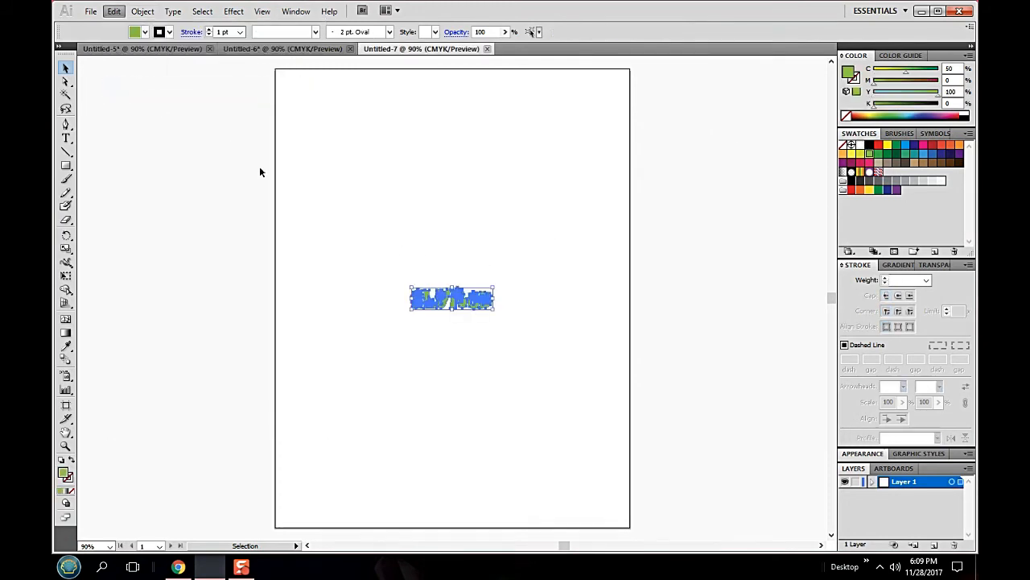
left_click(200, 113)
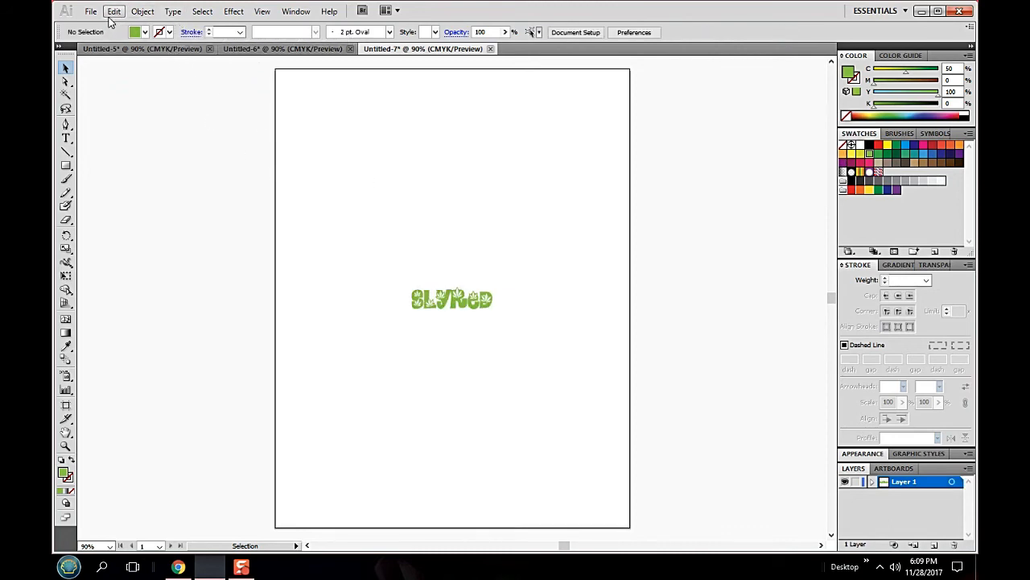
- Select all the pasted light green letters, and remove them from the selection one at a time to check they are separate
left_click(202, 11)
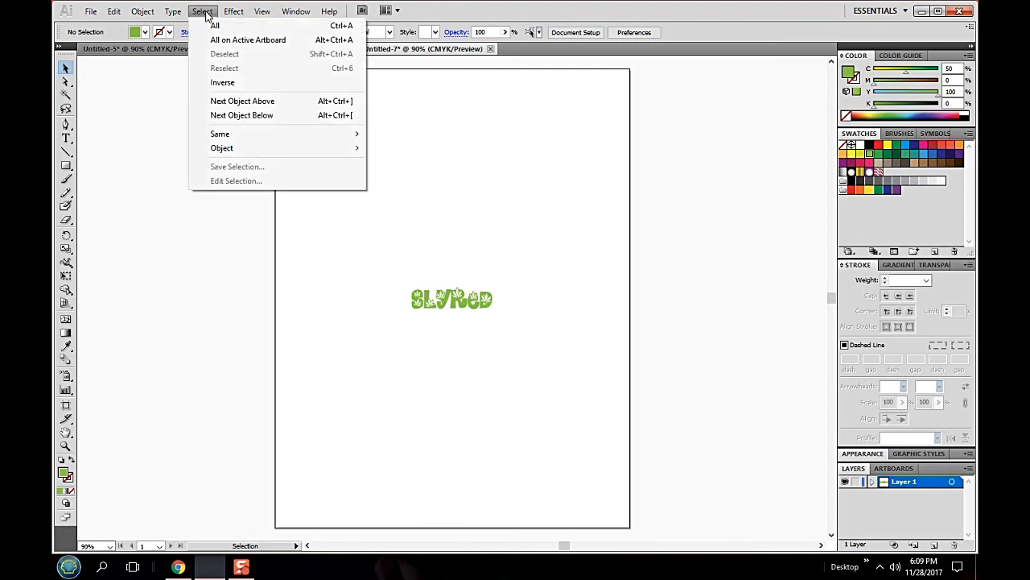
left_click(214, 26)
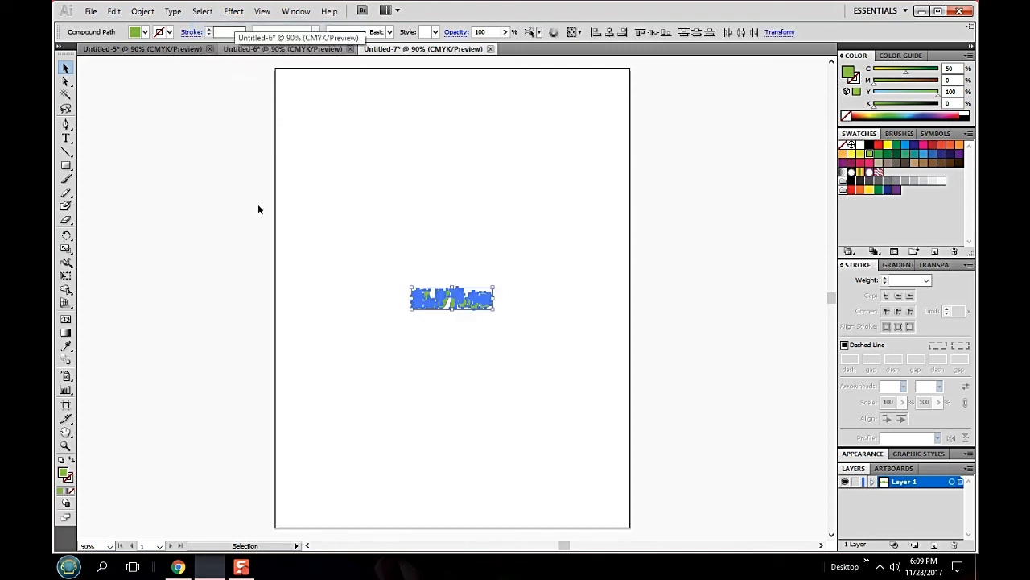
left_click(441, 300, "shift")
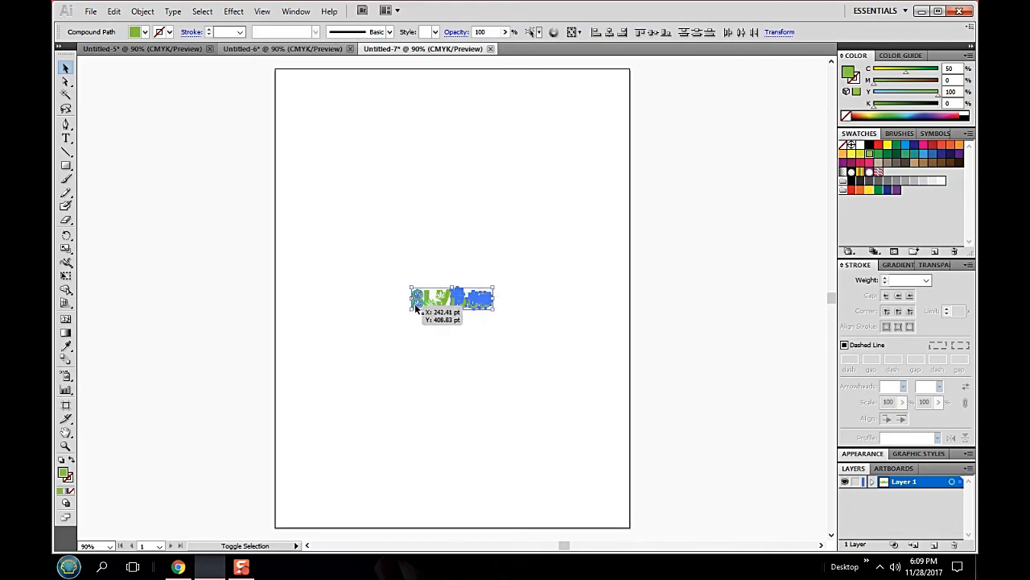
left_click(456, 304)
left_click_drag(457, 299, 495, 302)
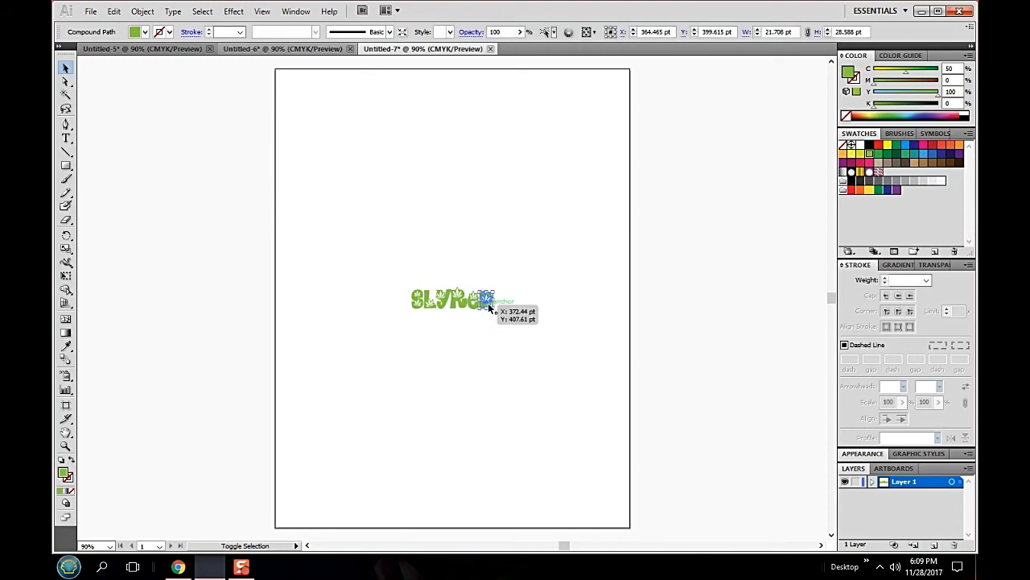
left_click(488, 304, "shift")
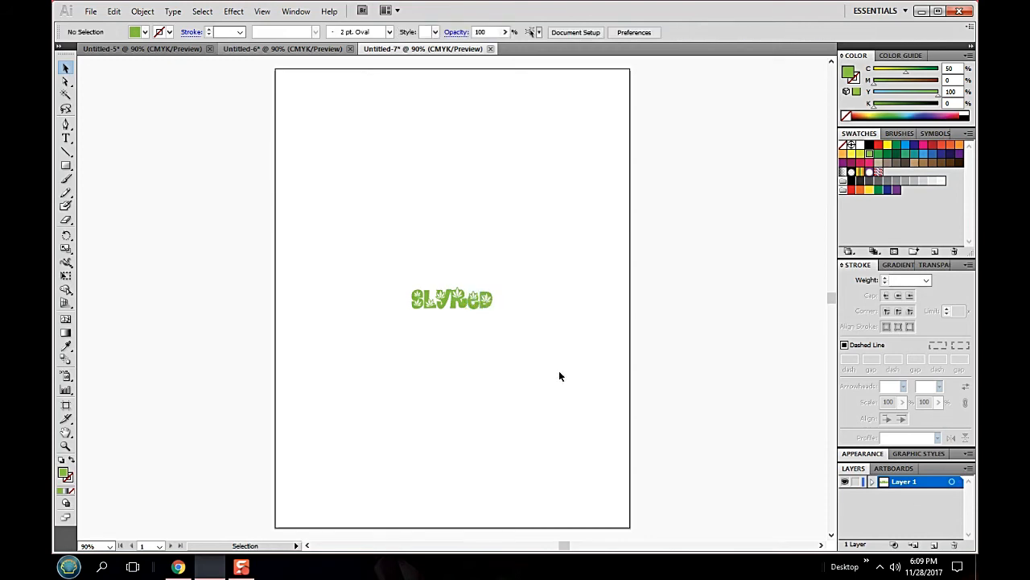
- Set the Save for Web & Devices export to SVG format with the SVG Tiny 1.2 profile, dismissing the browser notification
left_click(90, 12)
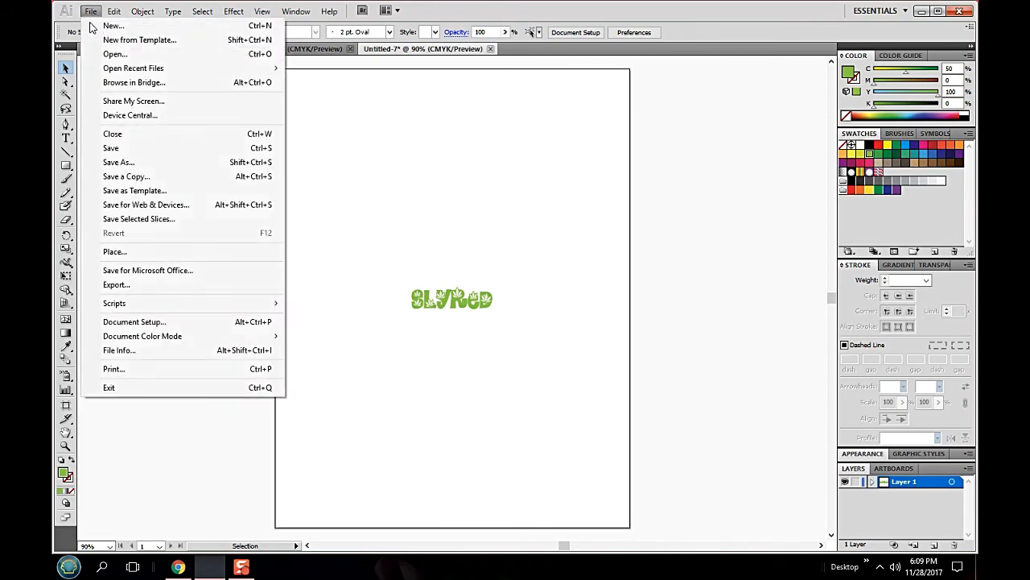
left_click(150, 207)
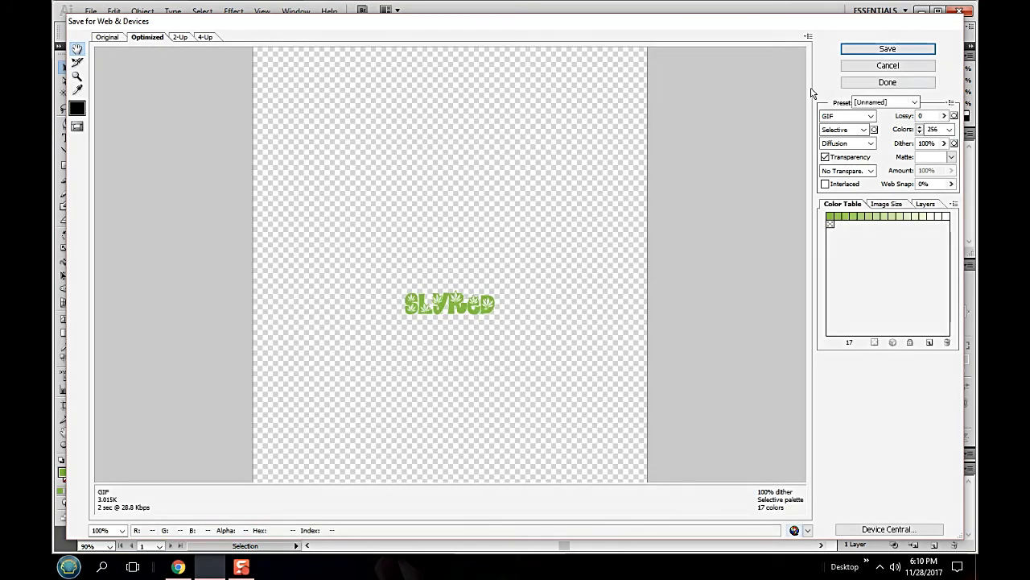
left_click(870, 116)
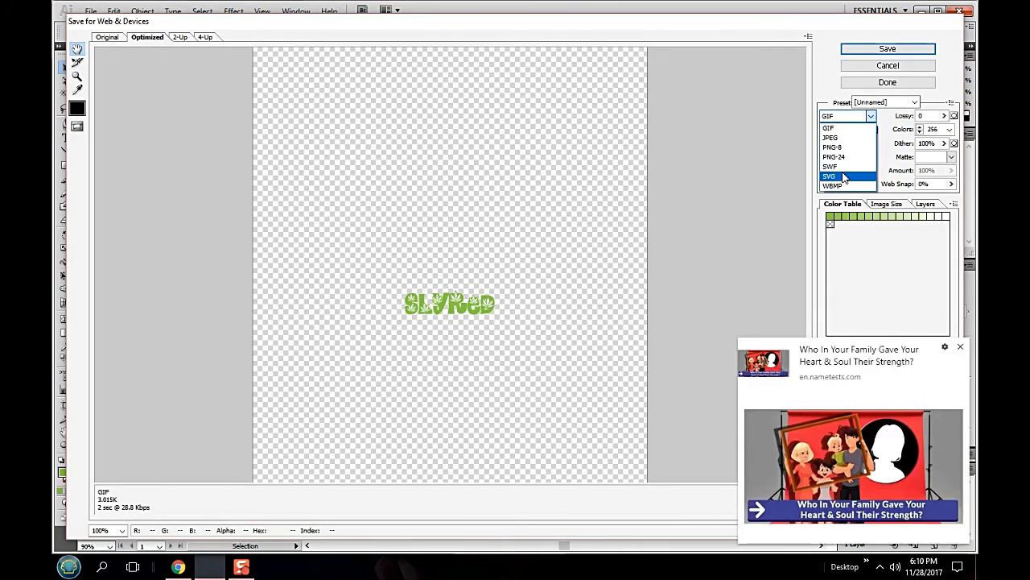
left_click(843, 176)
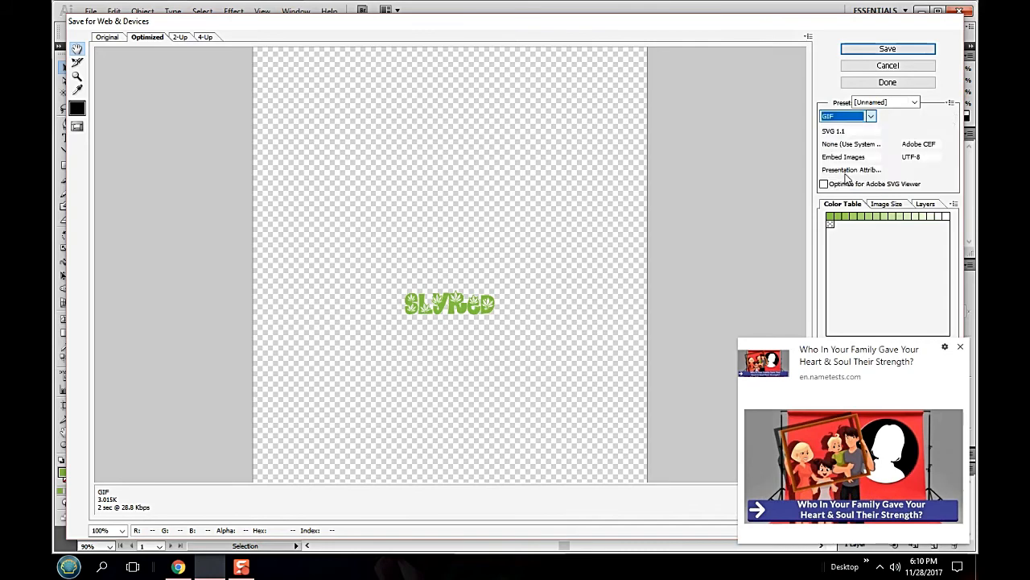
left_click(960, 347)
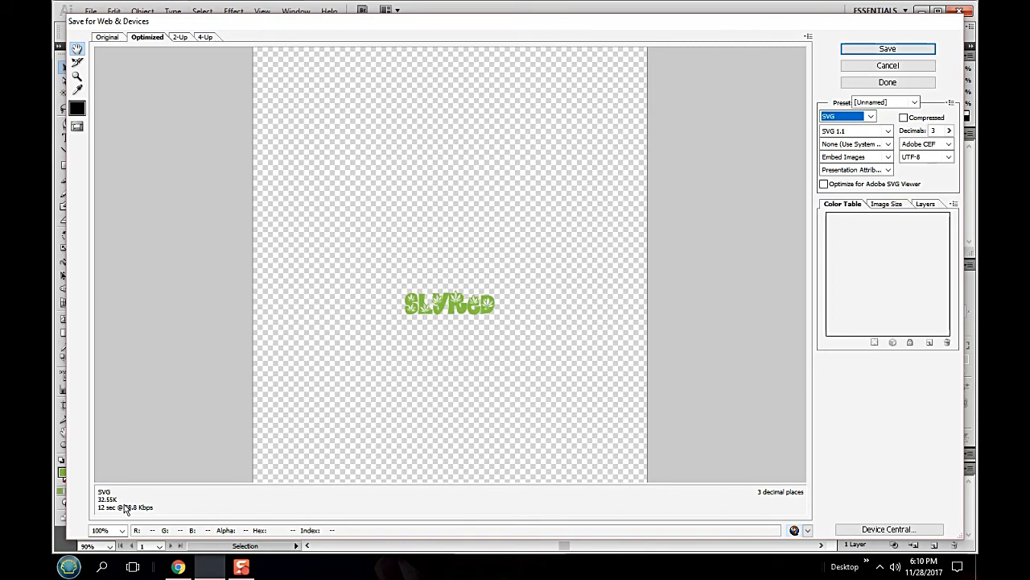
left_click(855, 130)
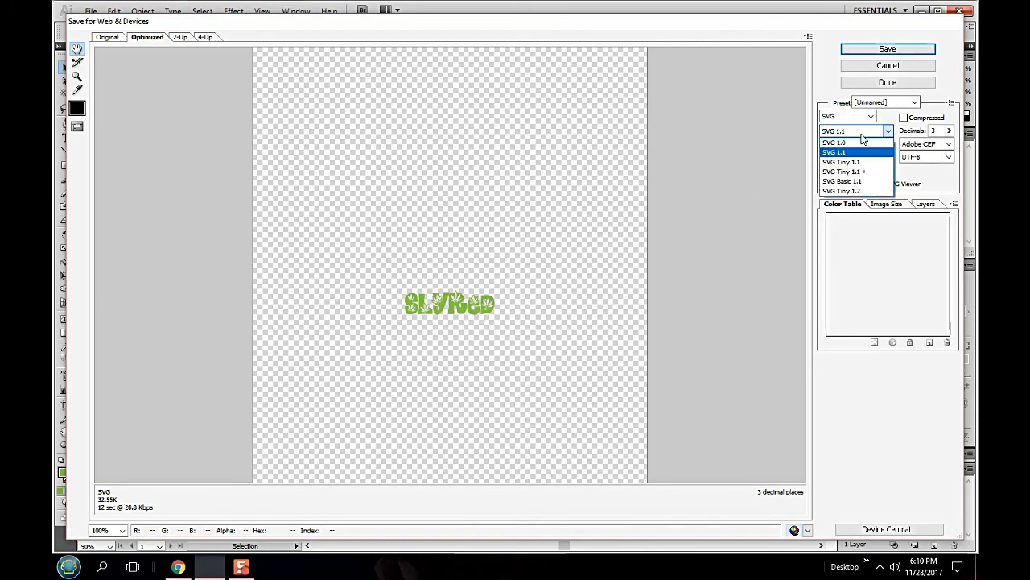
left_click(854, 191)
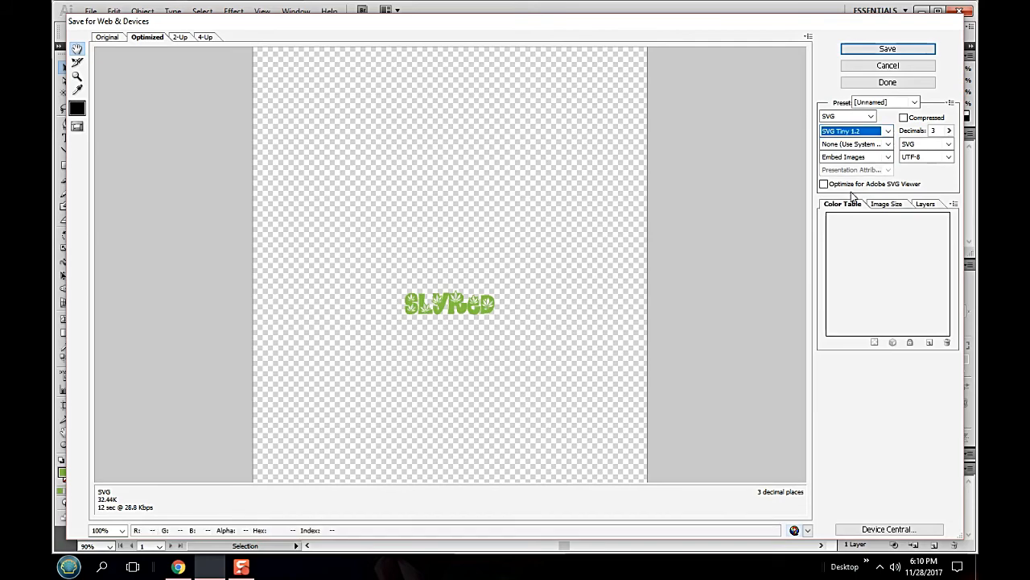
- Cancel the web export, and close all three open documents without saving their changes
left_click(894, 68)
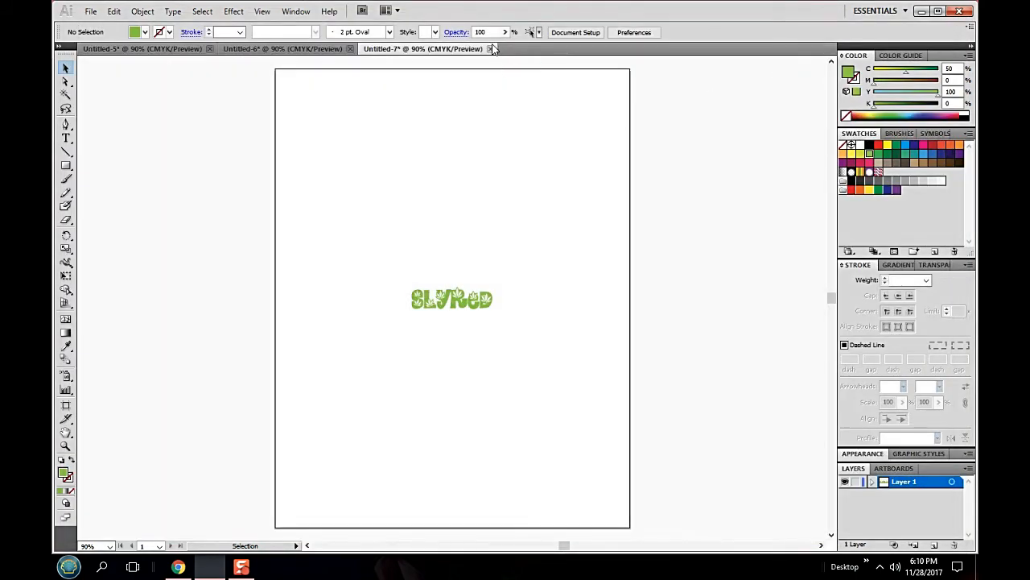
left_click(490, 49)
left_click(515, 309)
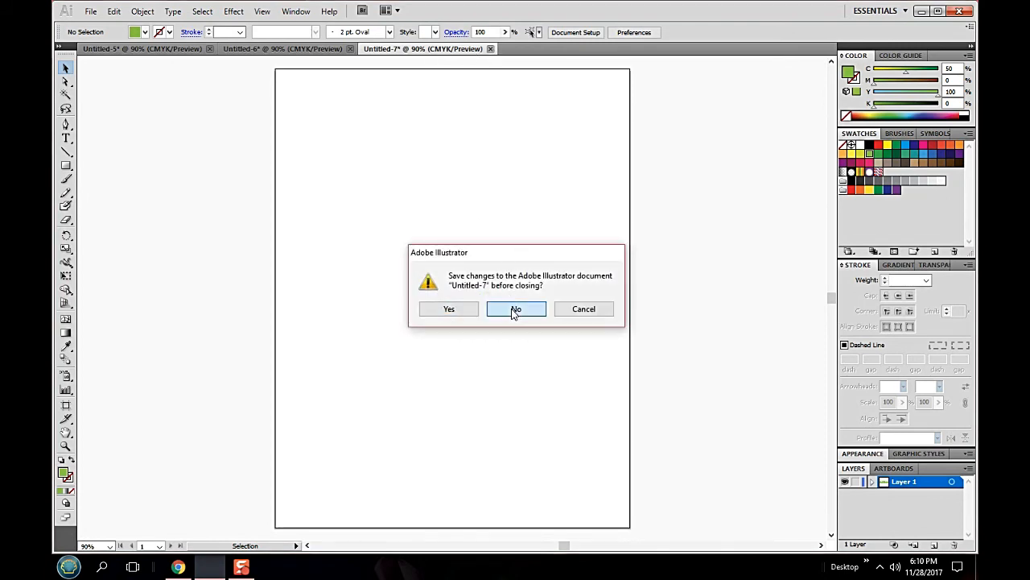
left_click(350, 49)
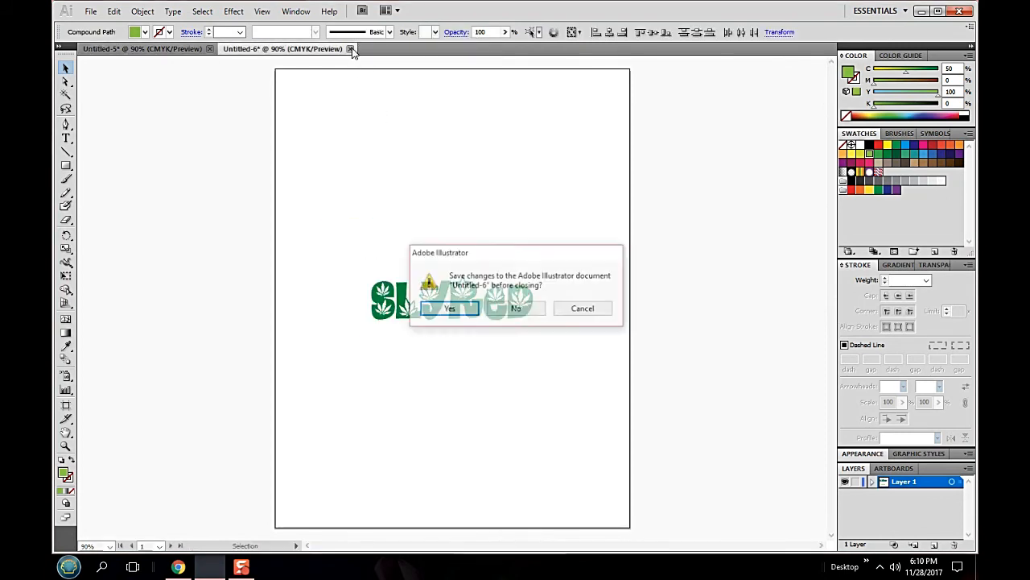
left_click(516, 309)
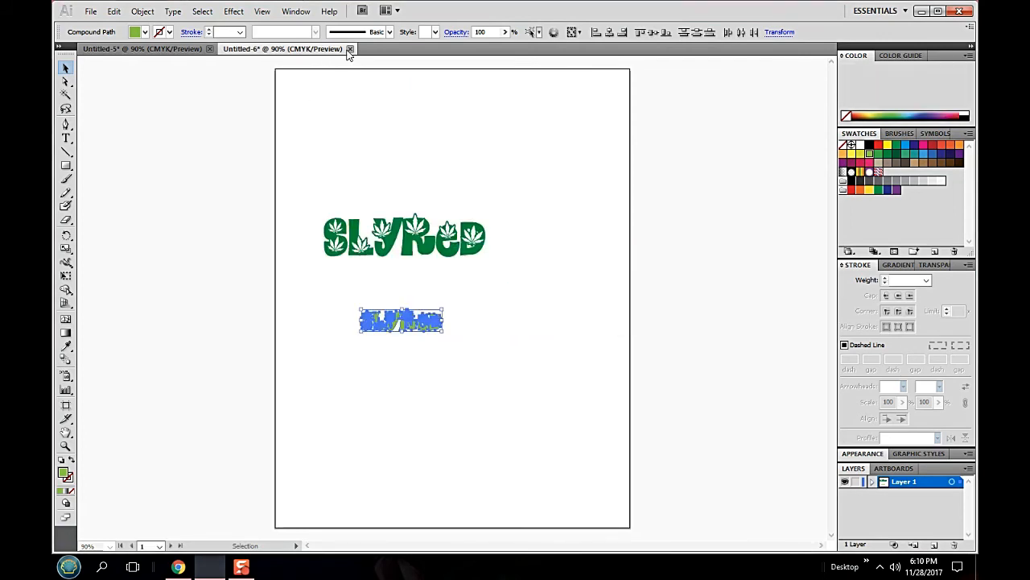
left_click(209, 49)
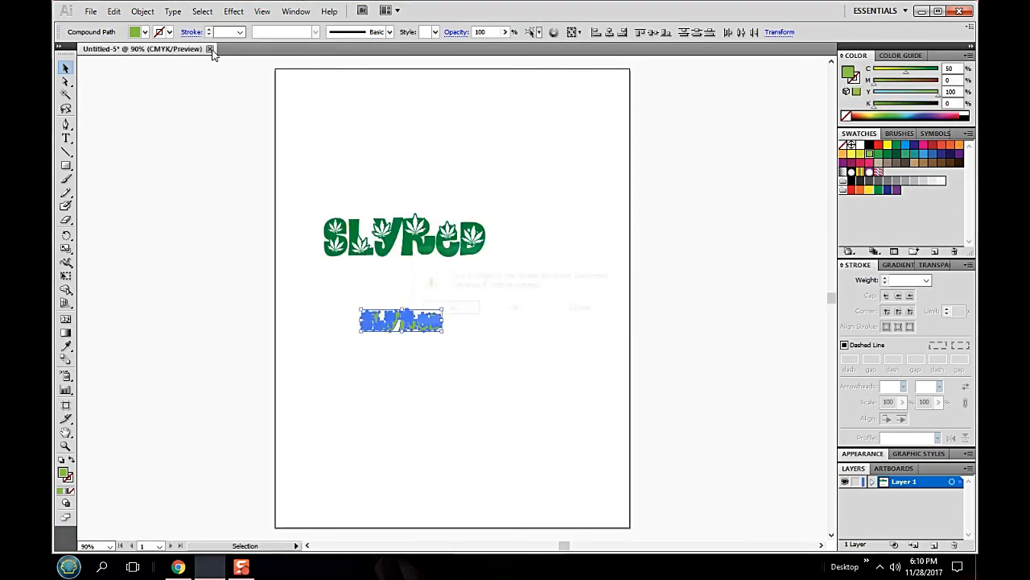
left_click(531, 310)
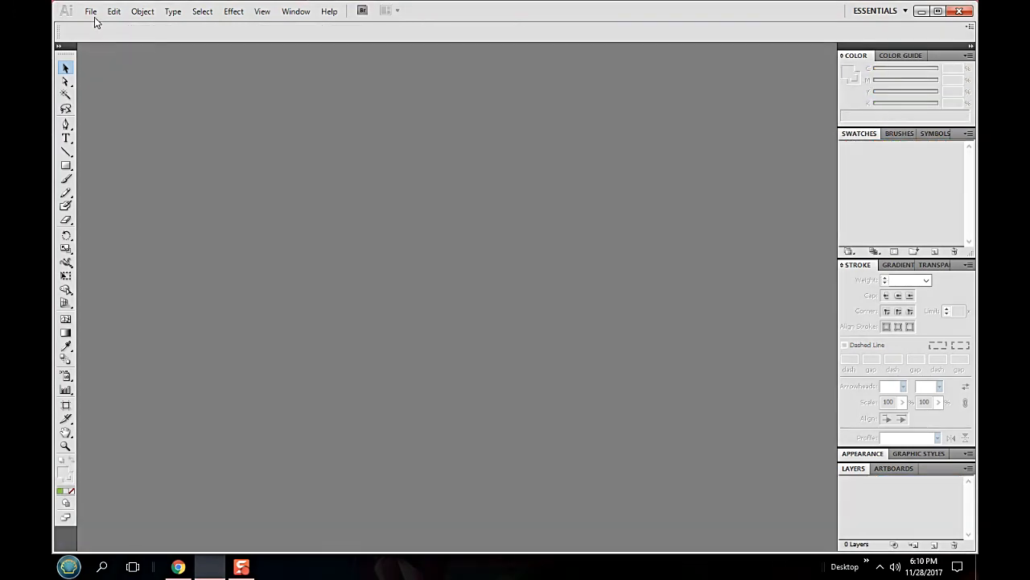
- Create a new Letter-size document with the default Print profile settings
left_click(91, 12)
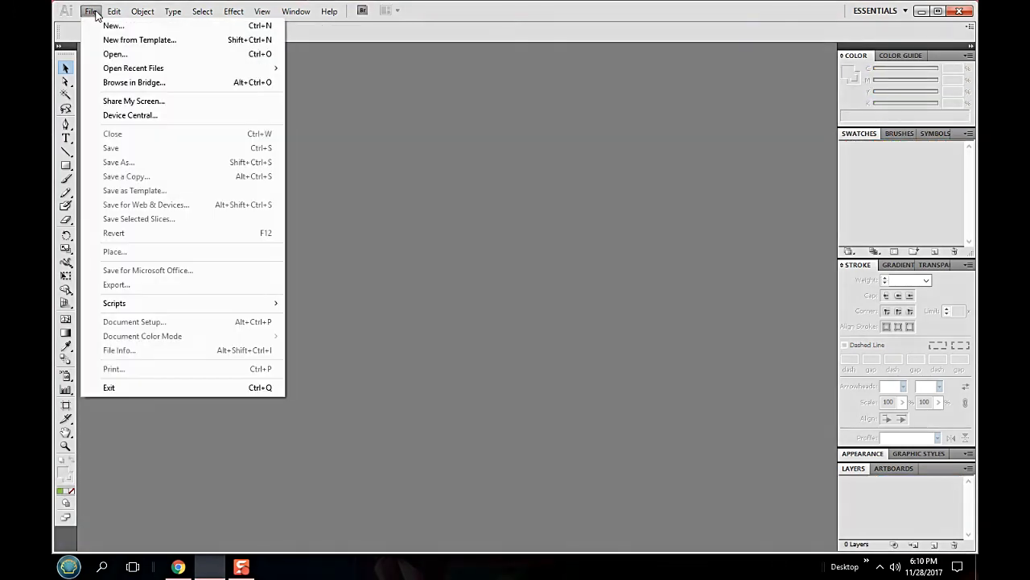
left_click(102, 25)
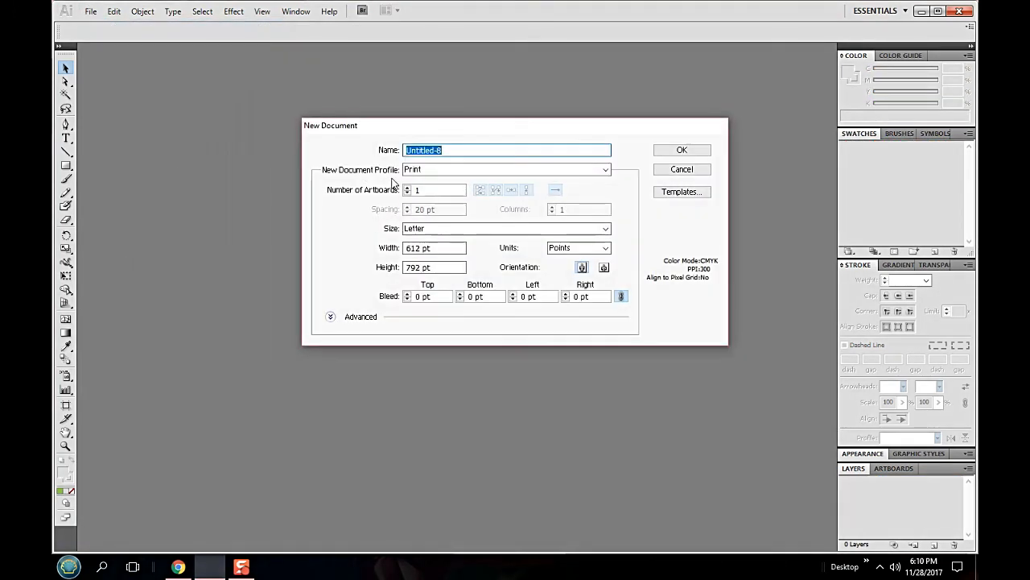
left_click(682, 150)
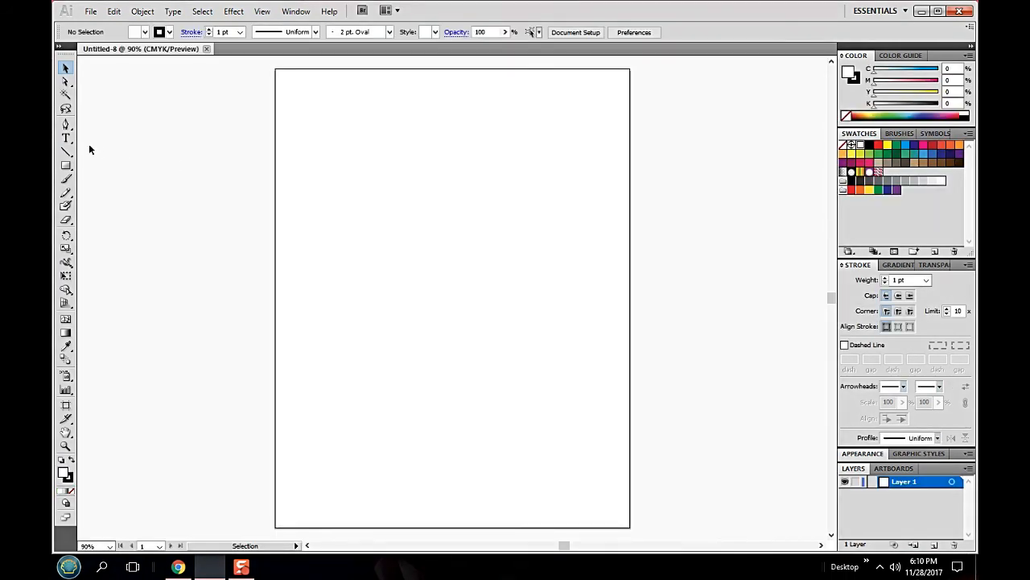
- Add the text SlyRed near the middle of the artboard in the Riesling font at 21 pt
left_click_drag(66, 137, 123, 136)
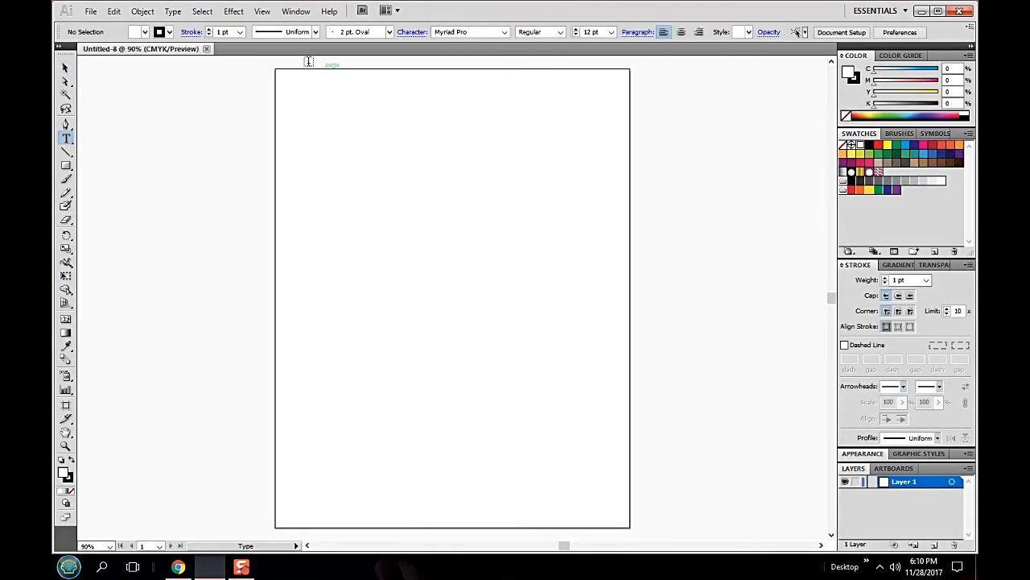
left_click(173, 12)
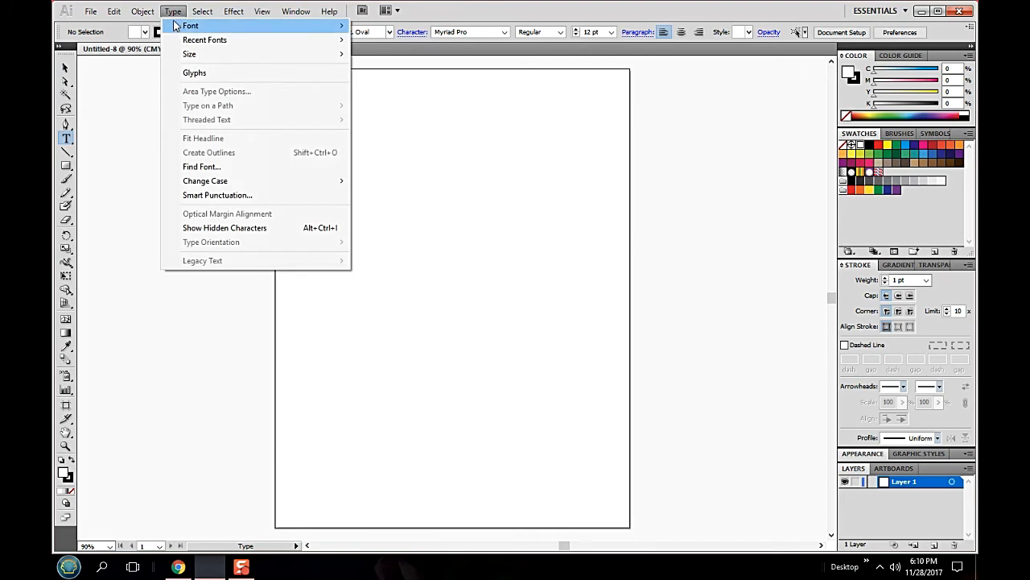
mouse_move(190, 26)
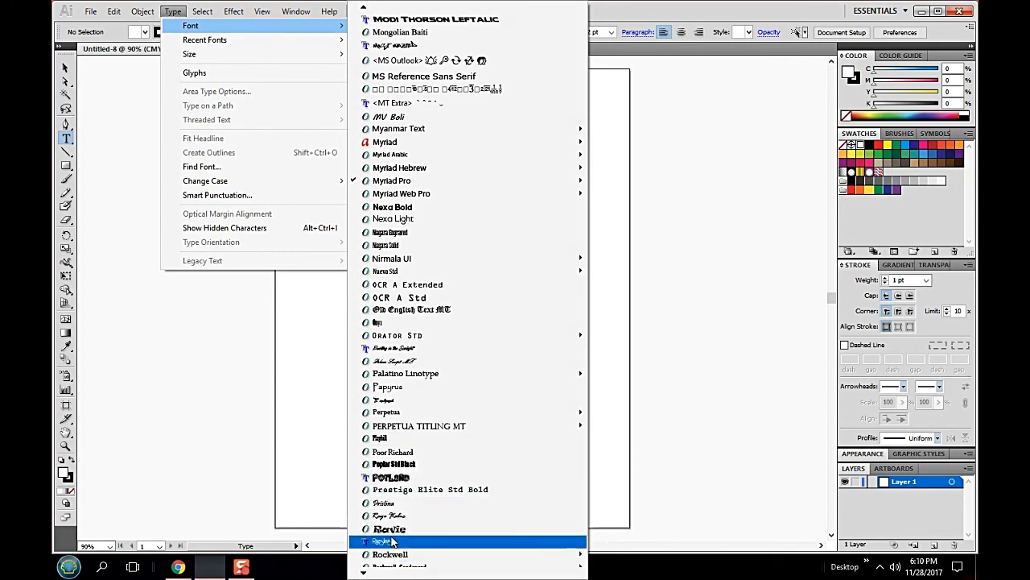
left_click(393, 541)
left_click(392, 275)
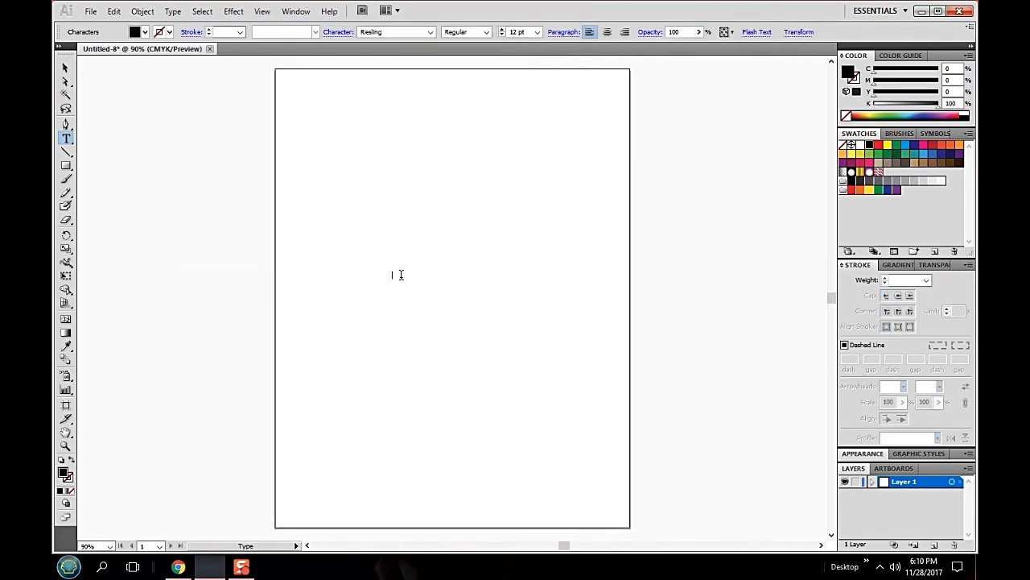
left_click(536, 32)
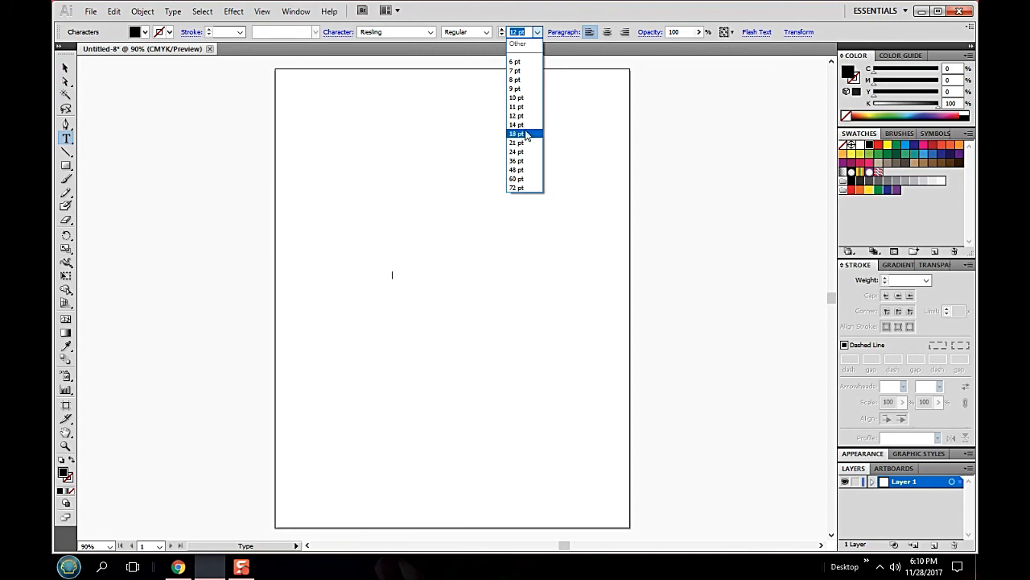
left_click(525, 143)
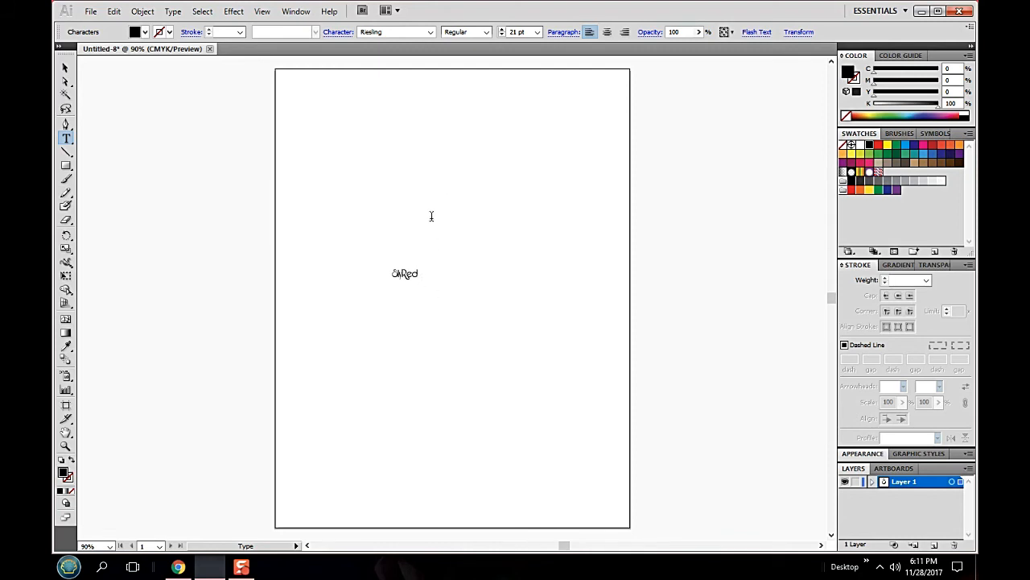
- Enlarge the whole SlyRed text to a font size of 72 pt
left_click_drag(420, 271, 391, 274)
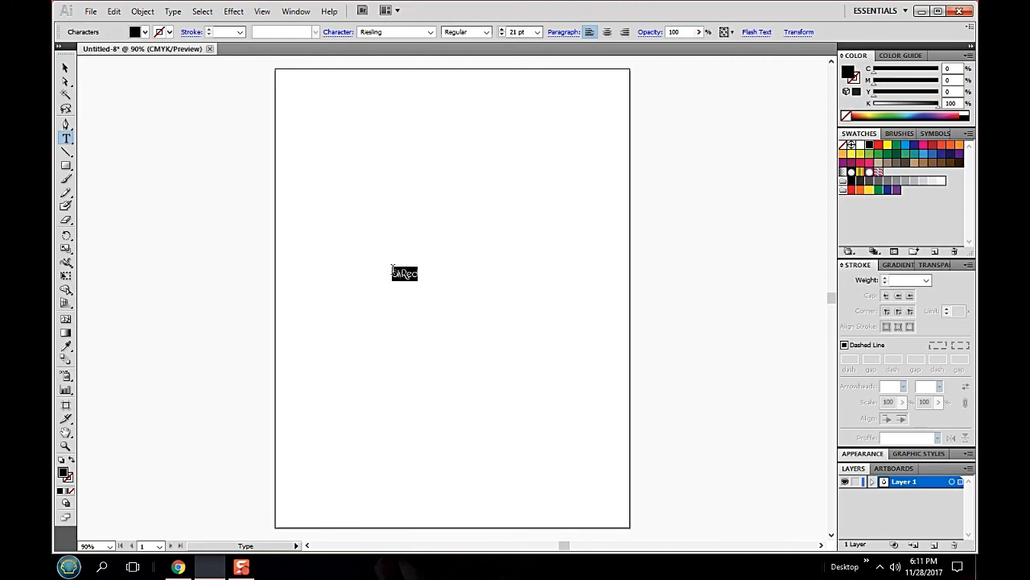
left_click(538, 32)
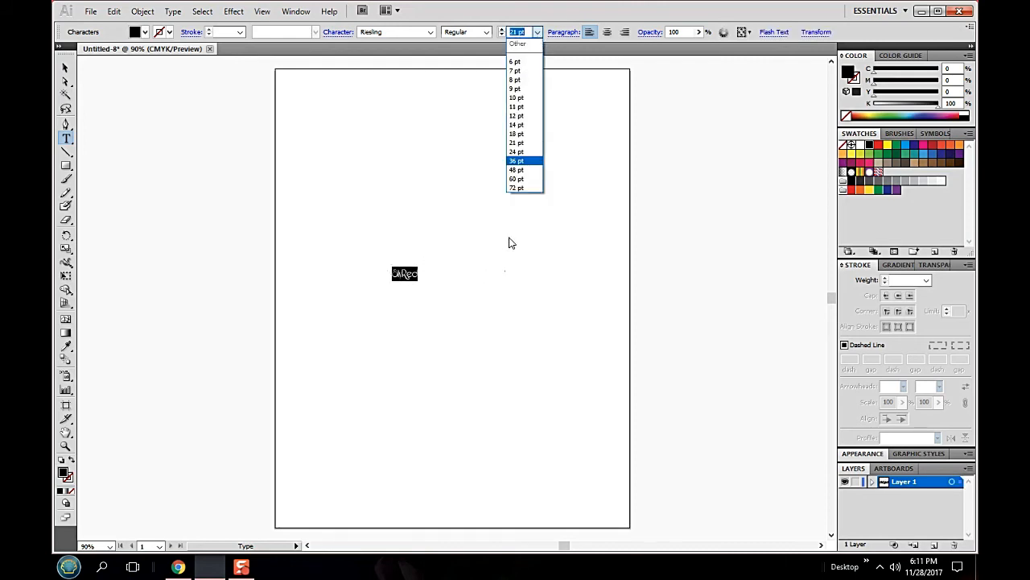
left_click(523, 189)
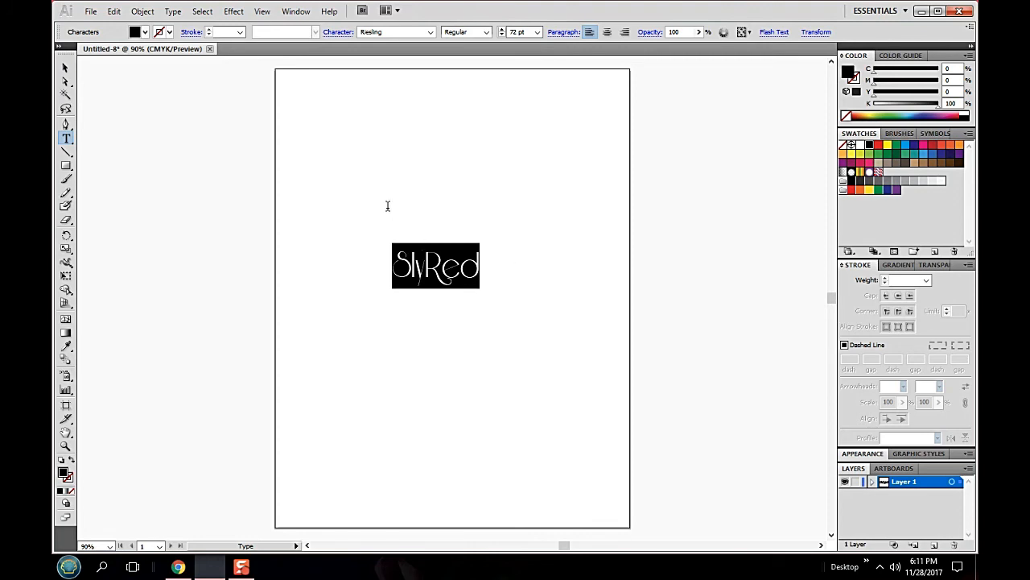
key("Left")
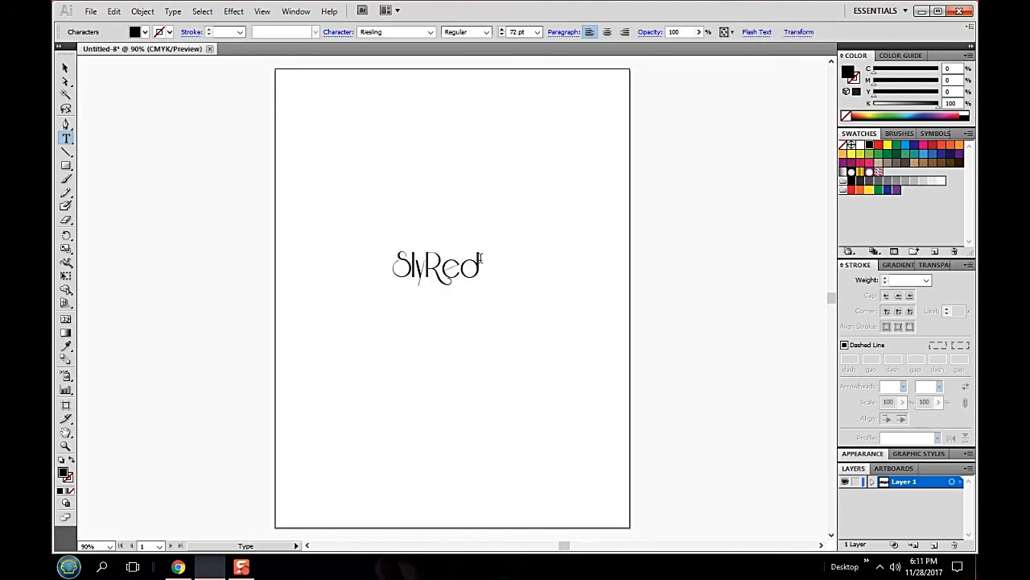
- Convert the Riesling SlyRed text to outlines, and ungroup its letters
left_click(65, 68)
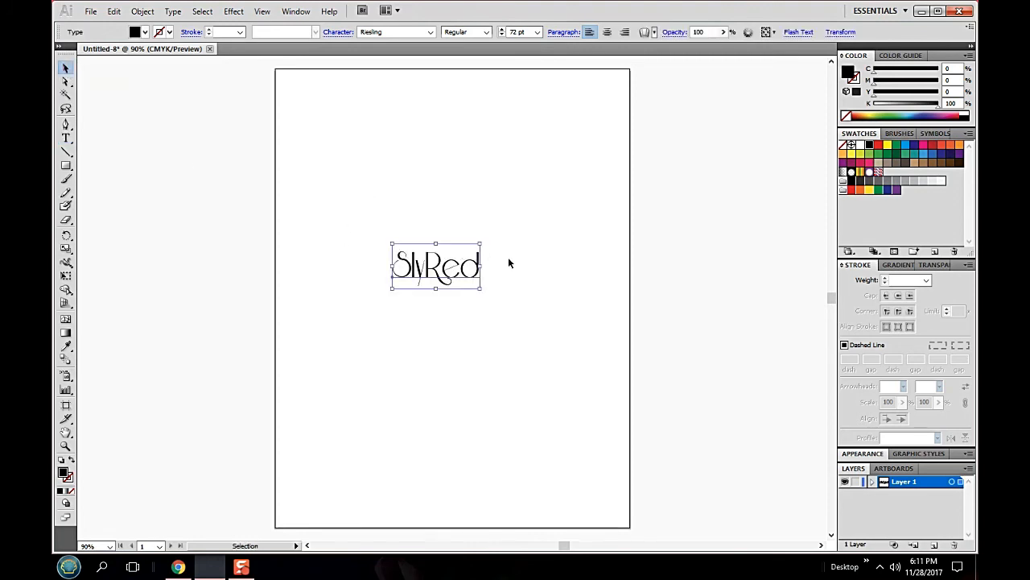
left_click(363, 204)
left_click_drag(367, 206, 519, 352)
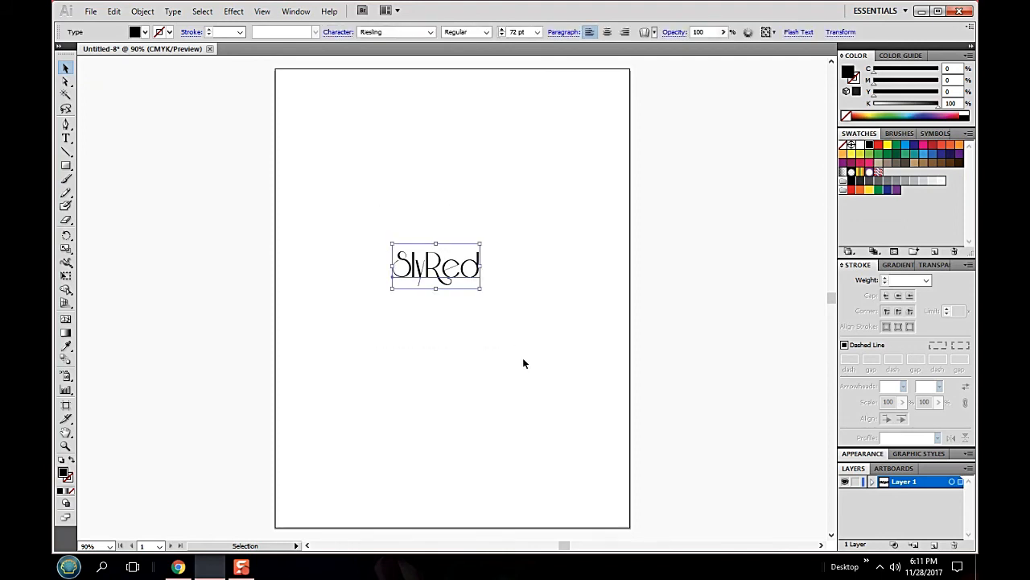
left_click(174, 12)
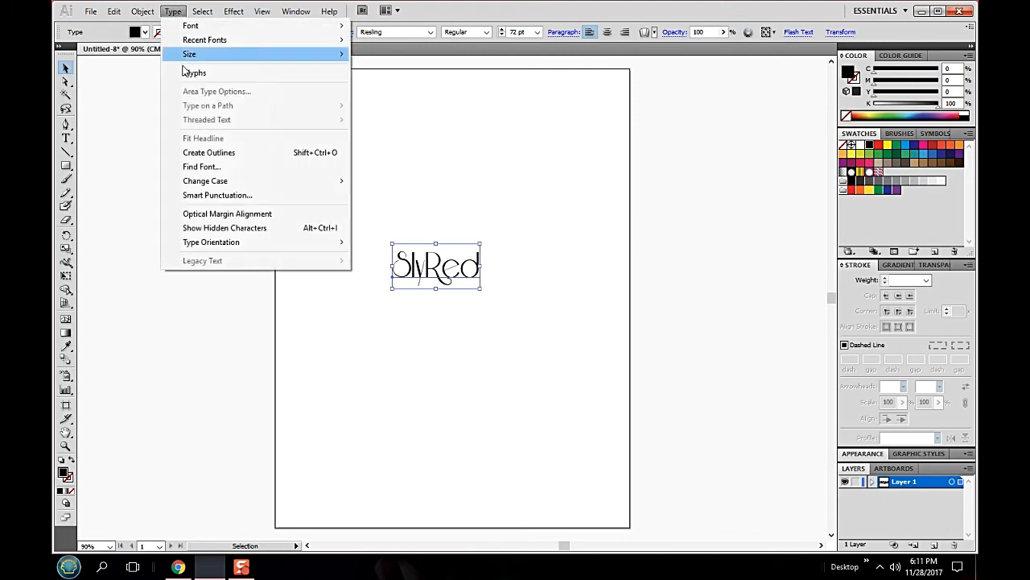
left_click(231, 154)
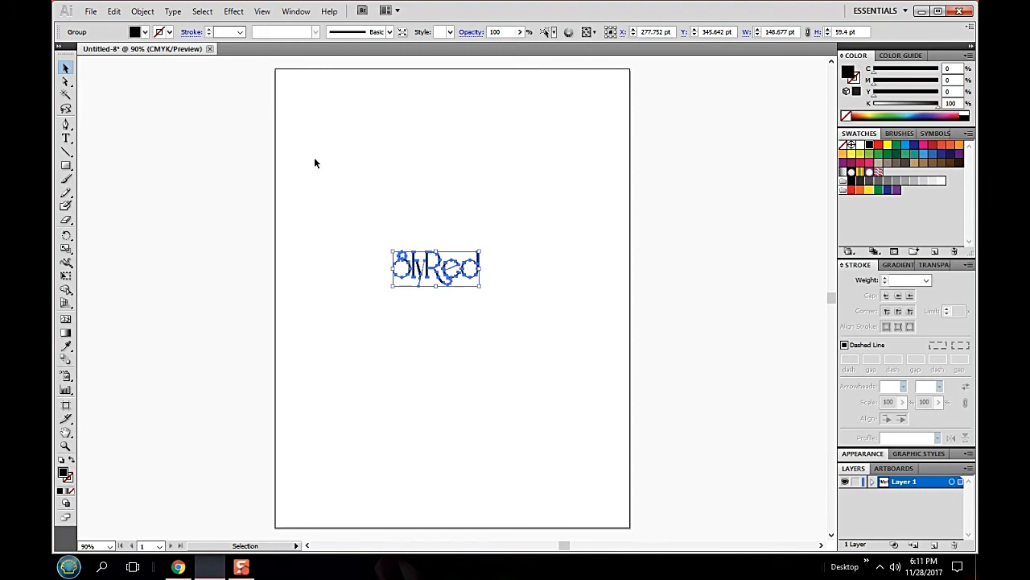
right_click(441, 270)
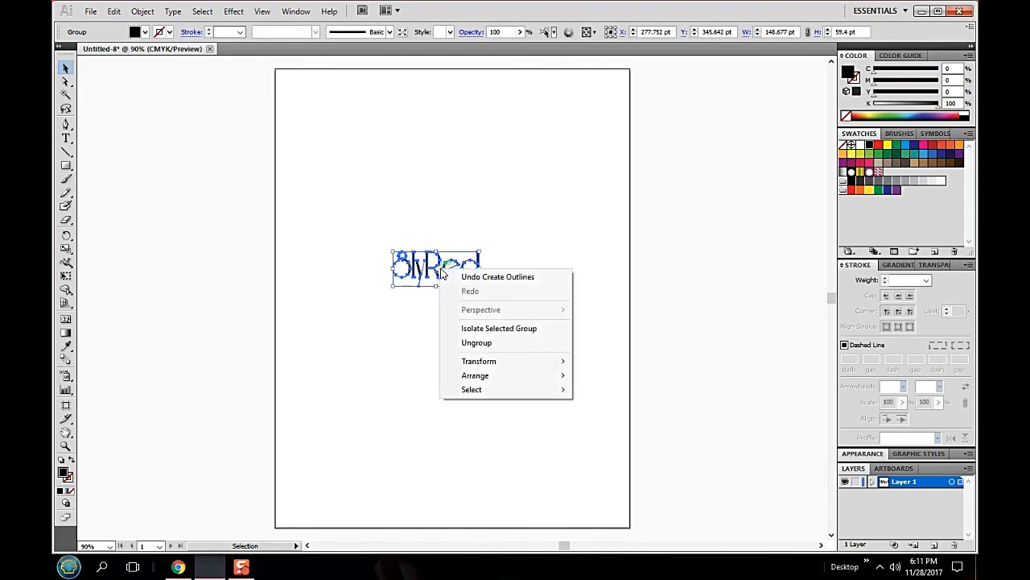
left_click(485, 343)
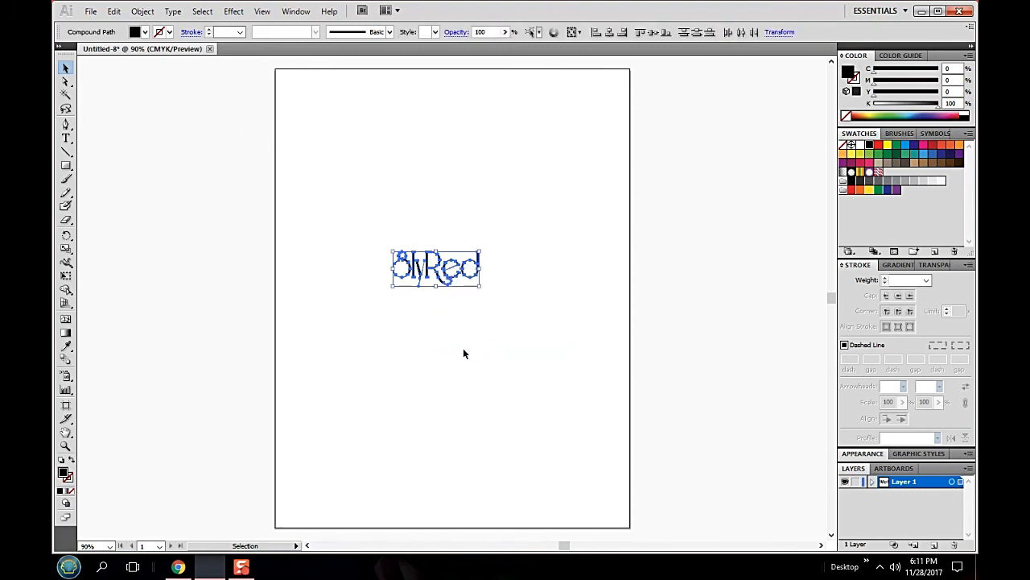
- Copy the black outlined SlyRed letters into a new document with the default Print profile settings, and deselect them
left_click(113, 11)
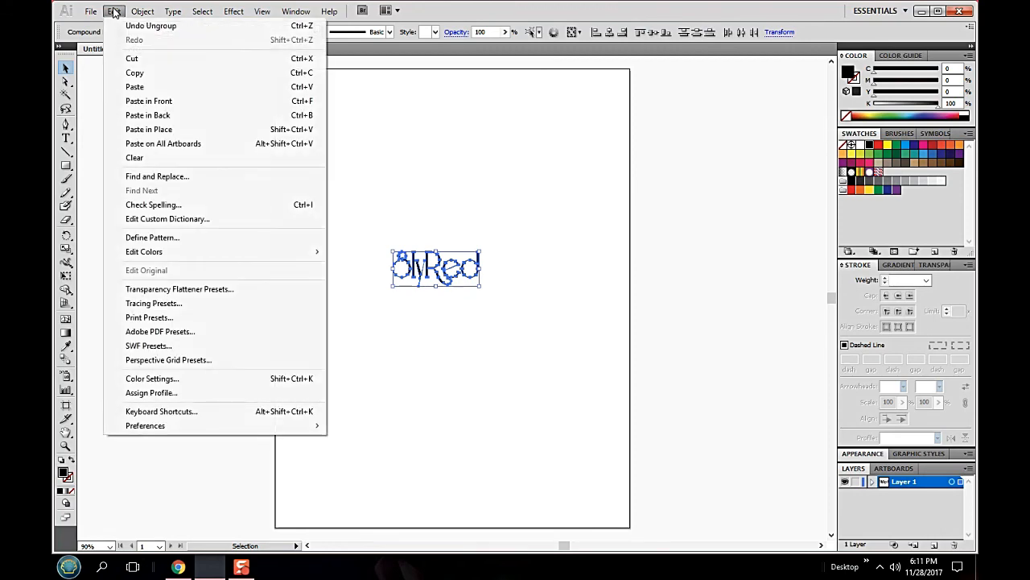
left_click(134, 74)
left_click(91, 14)
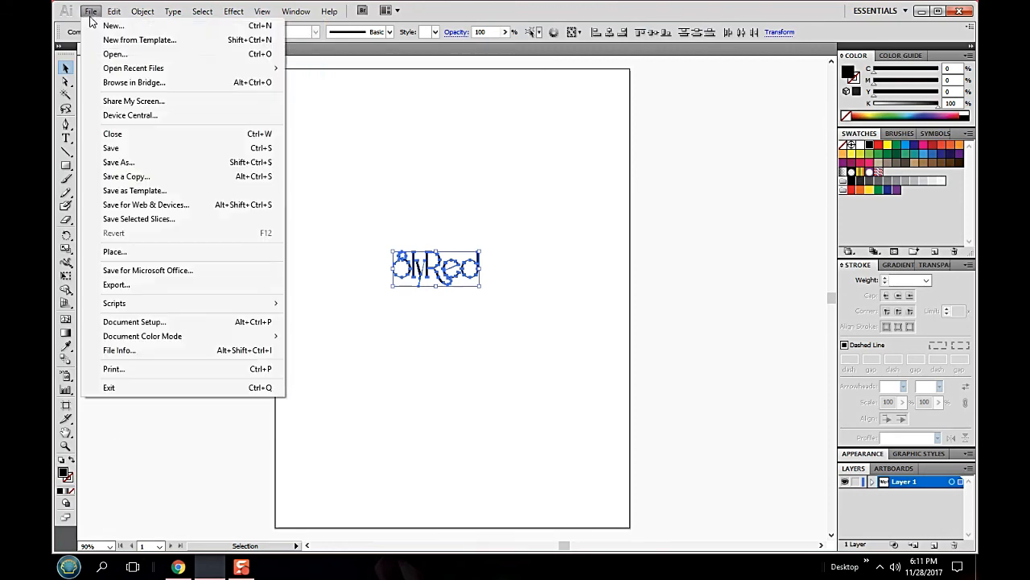
left_click(102, 28)
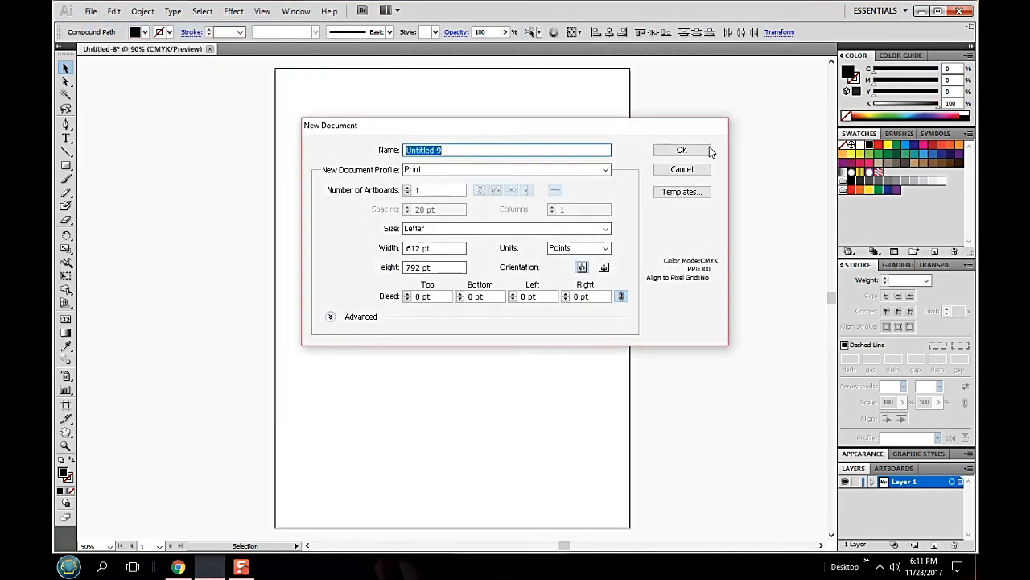
left_click(685, 153)
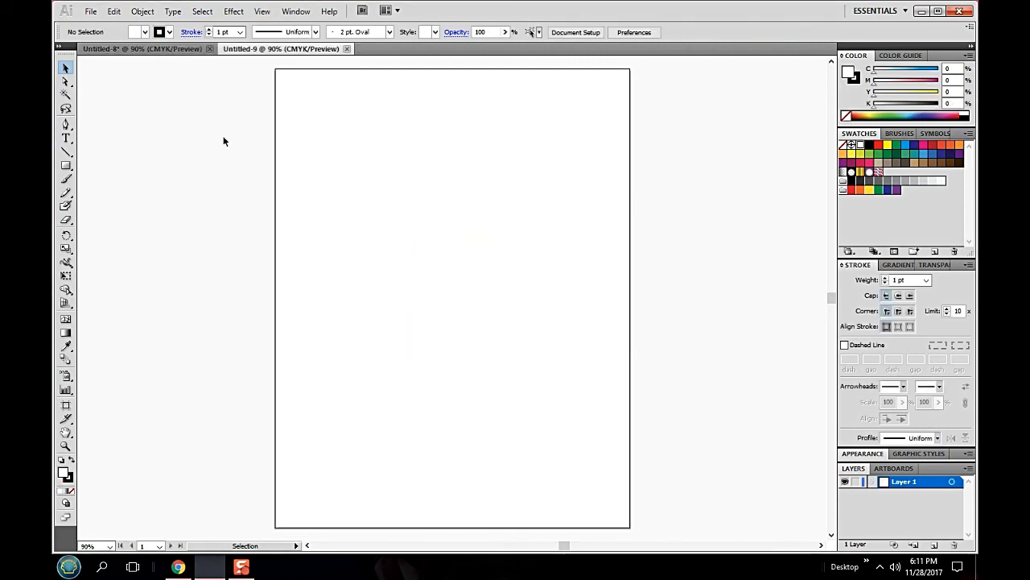
left_click(113, 11)
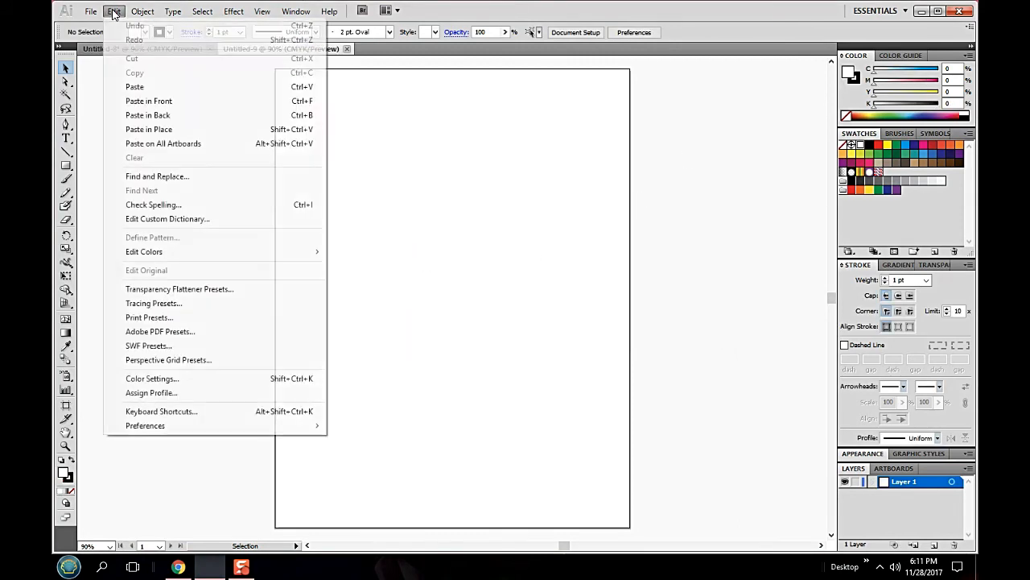
left_click(128, 86)
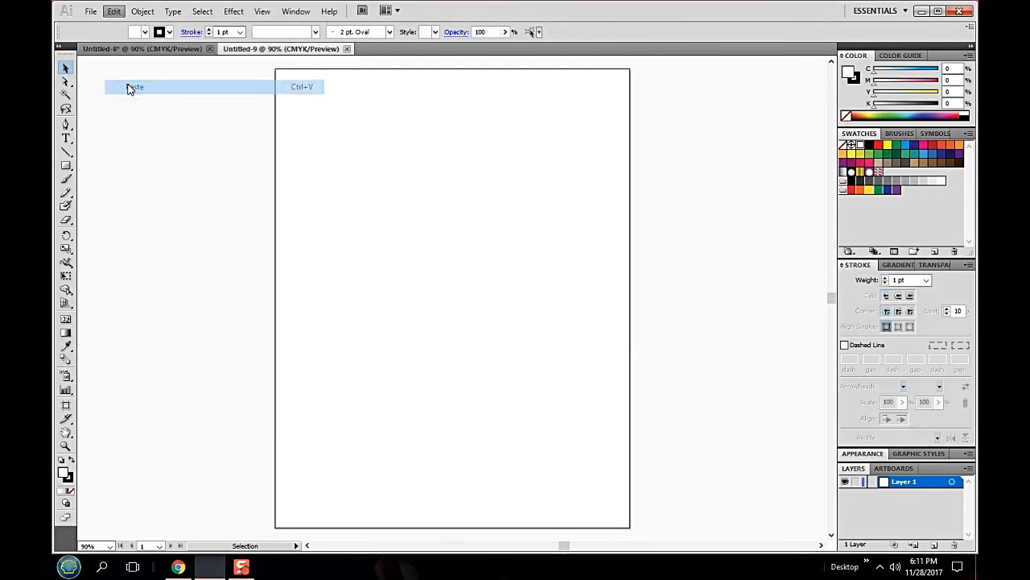
left_click(549, 315)
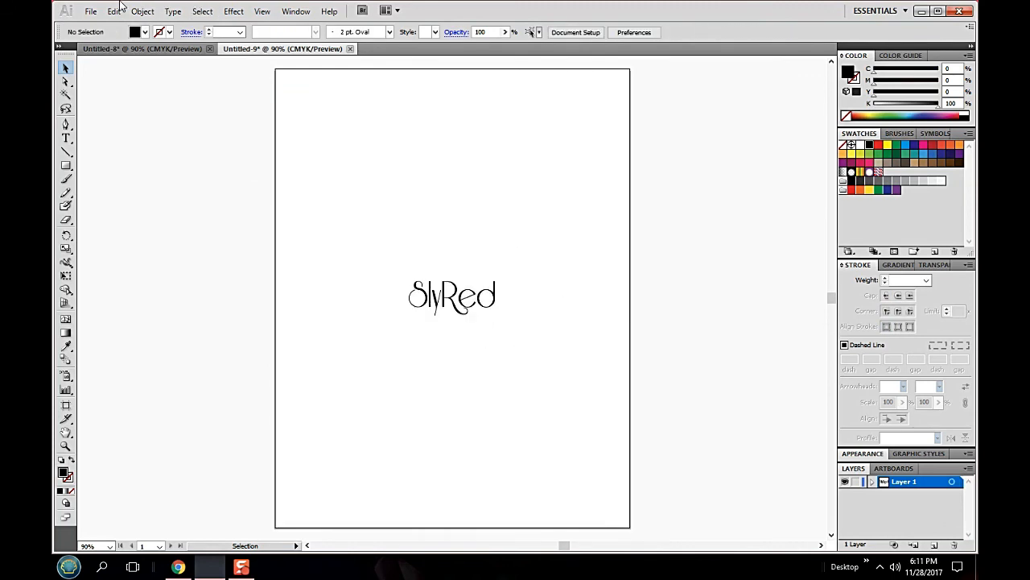
- Select all the pasted black letters, and remove them from the selection one by one to check they are separate
left_click(205, 12)
left_click(214, 27)
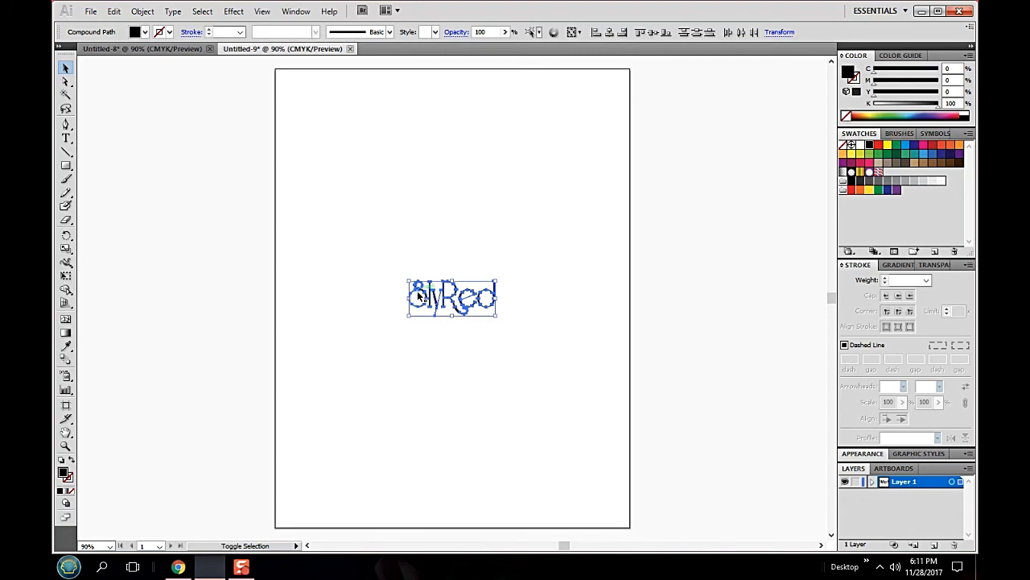
left_click_drag(417, 291, 430, 303)
left_click(437, 304, "shift")
left_click(444, 302, "shift")
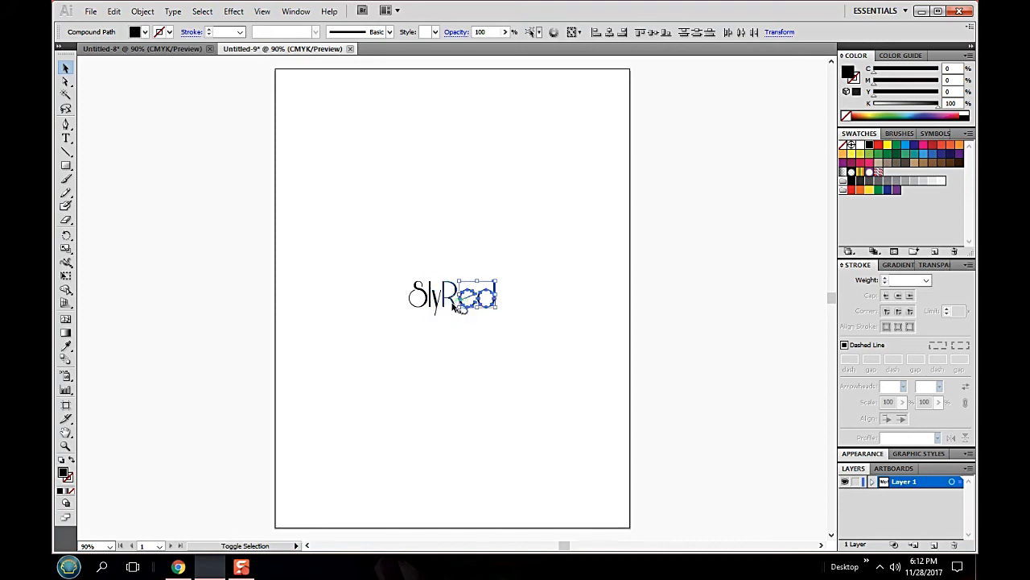
left_click(498, 318)
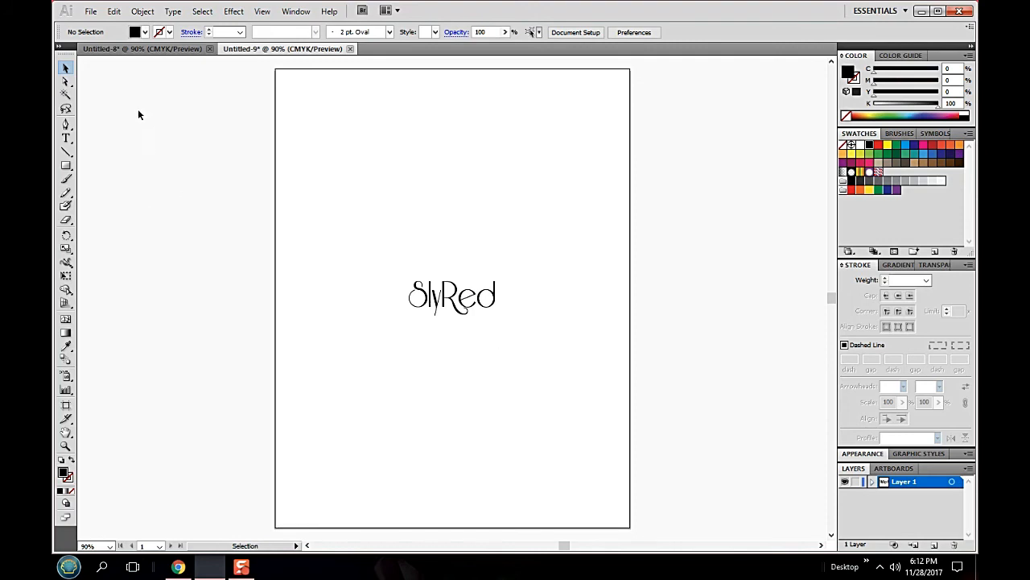
- Prepare the SlyRed artwork for saving for web and devices in SVG format
left_click(91, 11)
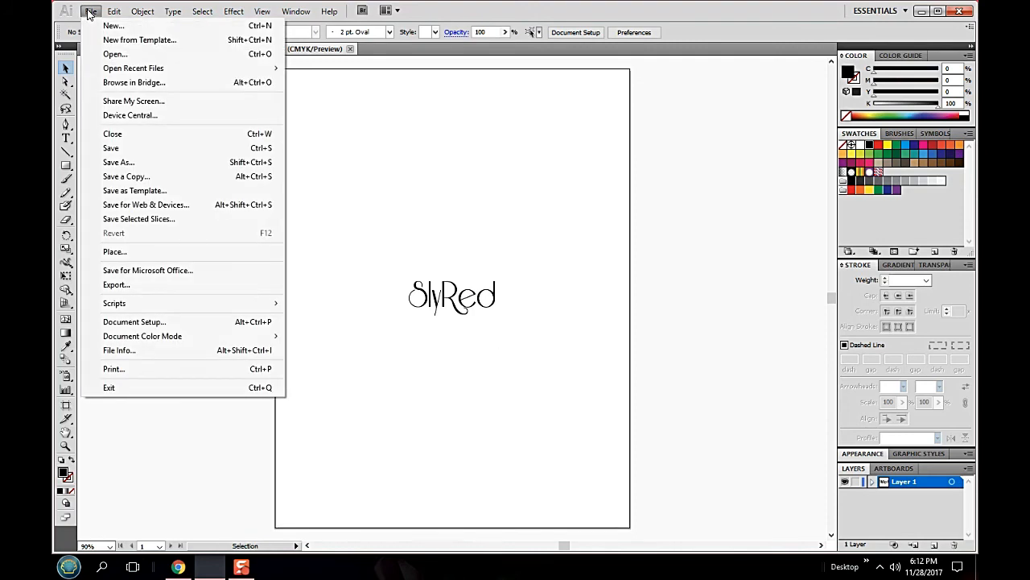
left_click(145, 204)
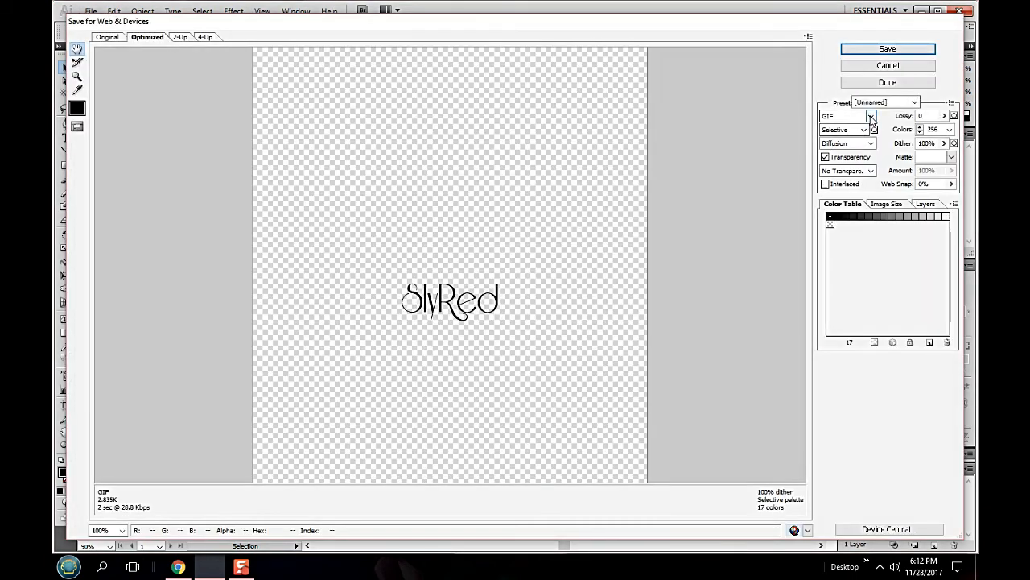
left_click(869, 117)
left_click(863, 176)
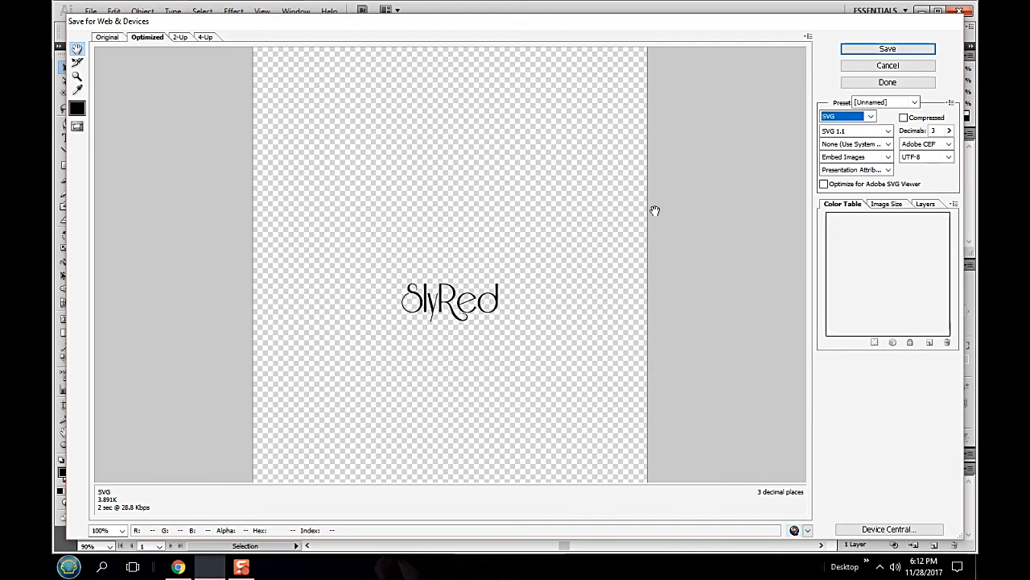
- Save the optimized SVG to the Desktop with the file name SLYRED
left_click(888, 50)
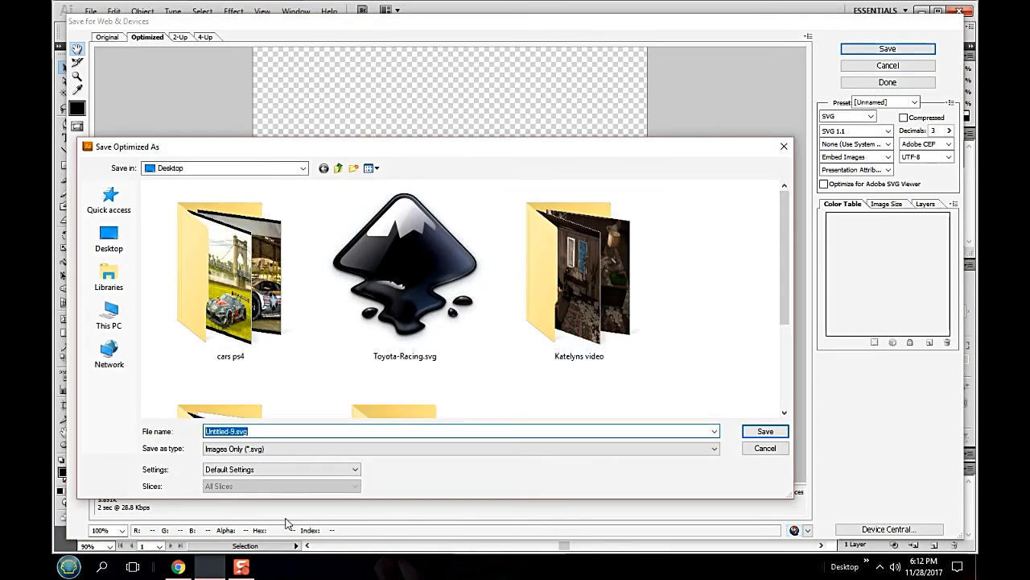
key("BackSpace")
type("SLYRED")
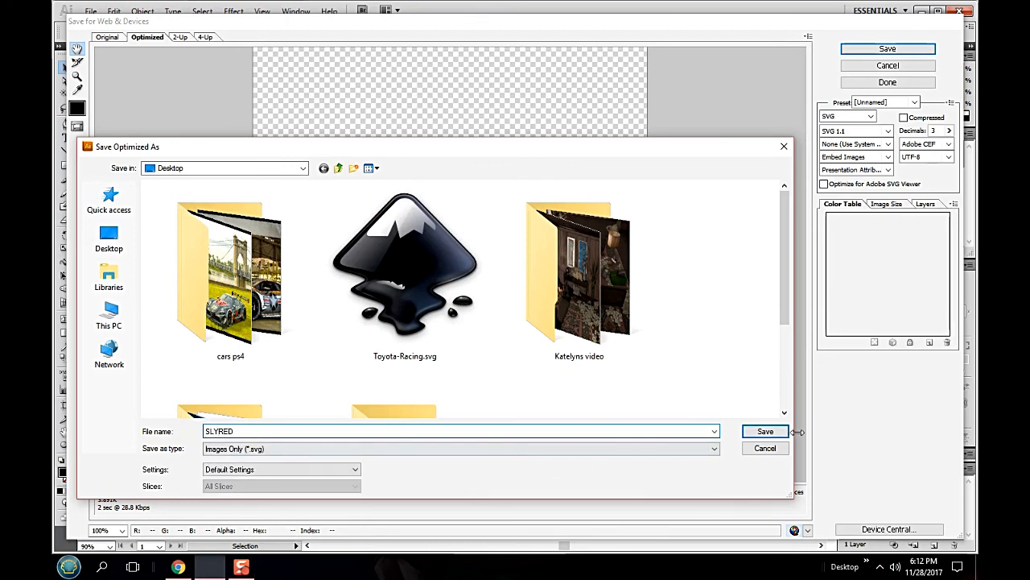
left_click(768, 434)
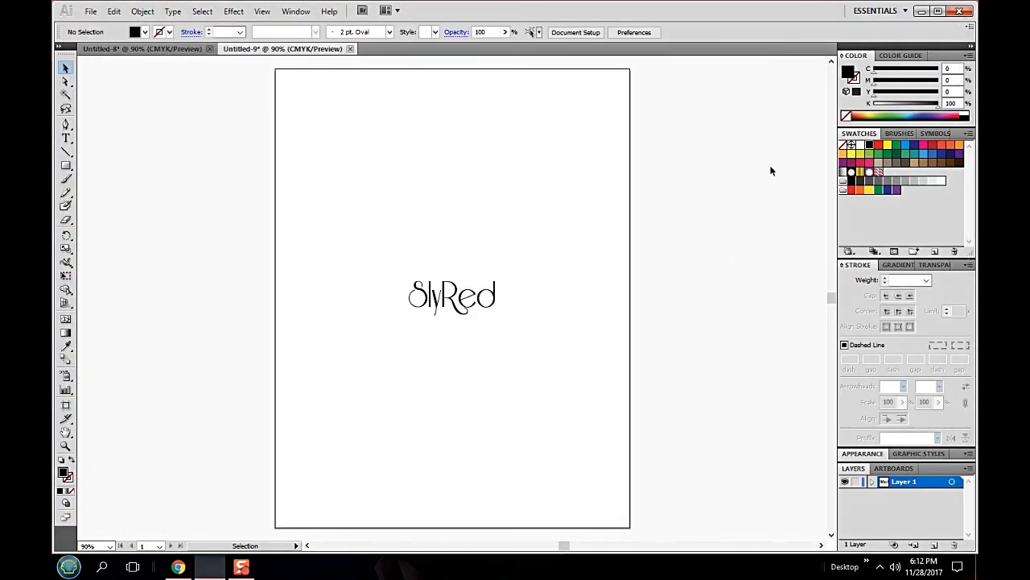
- Switch to the Gran Turismo Decal Uploader in Chrome, and add SLYRED.svg from the desktop to the upload list
left_click(922, 11)
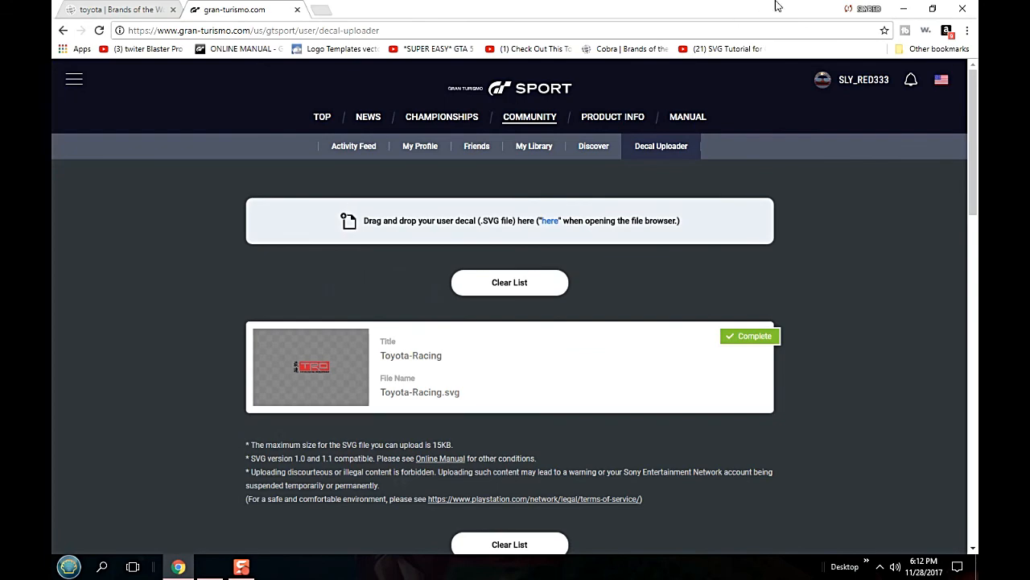
left_click(932, 8)
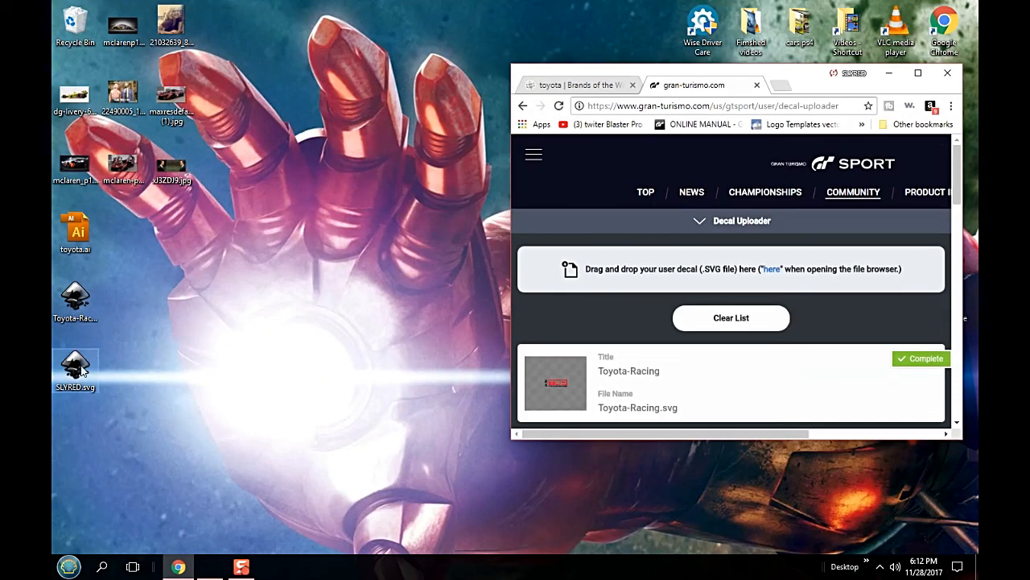
left_click_drag(75, 368, 736, 264)
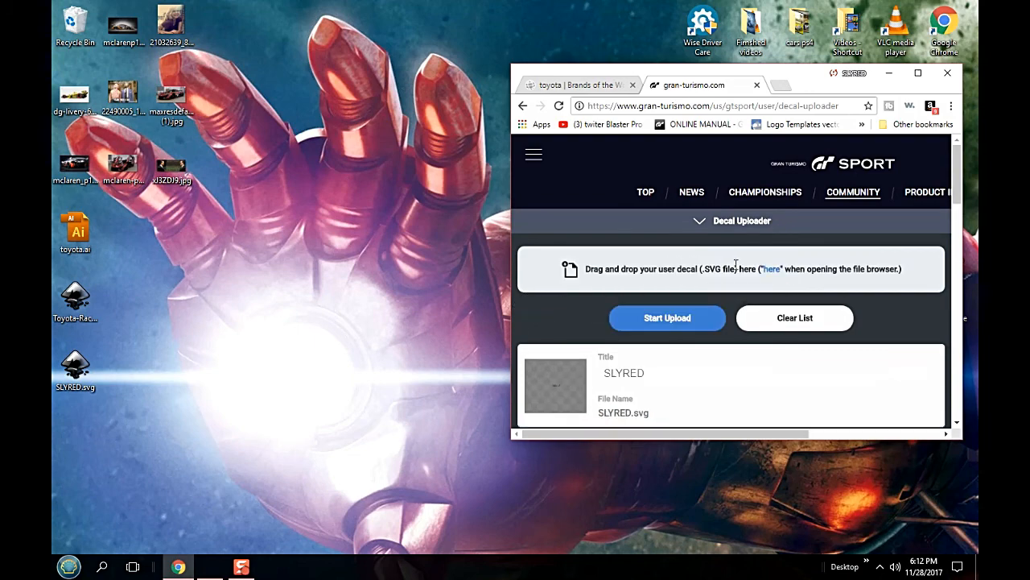
left_click(918, 73)
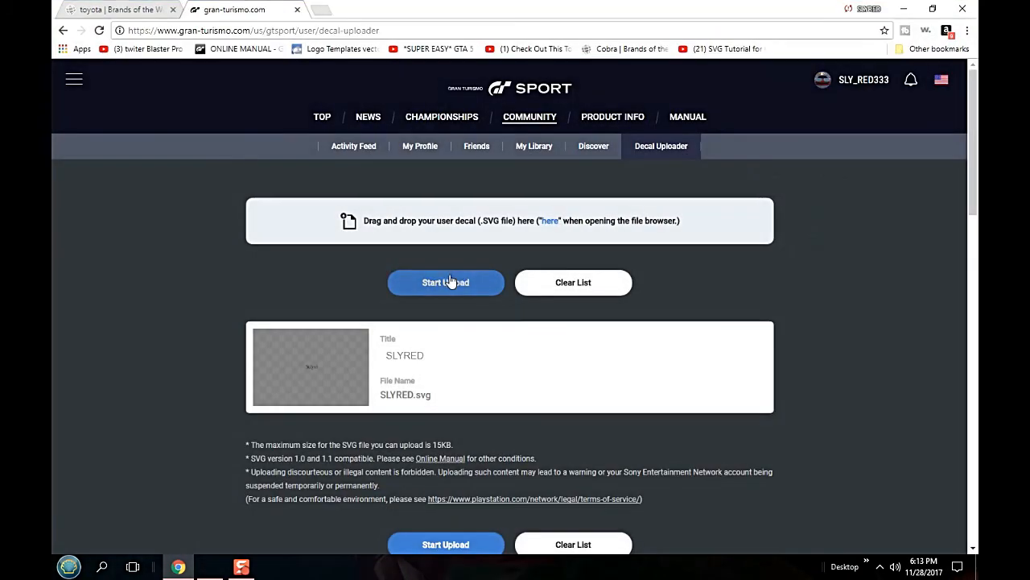
- Upload the SLYRED decal, accepting the Decal Uploader information, and look for it in the Decal List
left_click(451, 282)
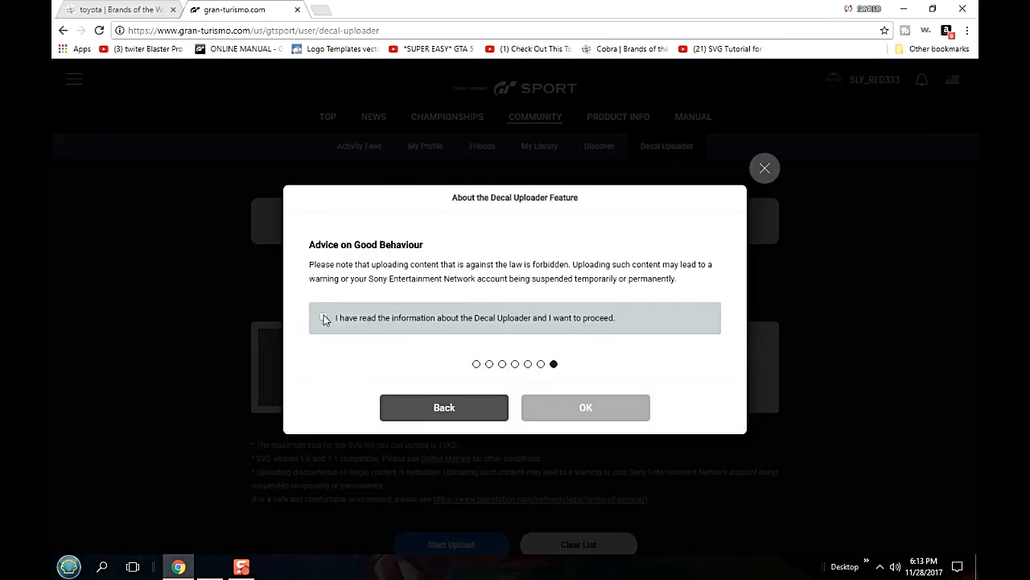
left_click(324, 319)
left_click(565, 404)
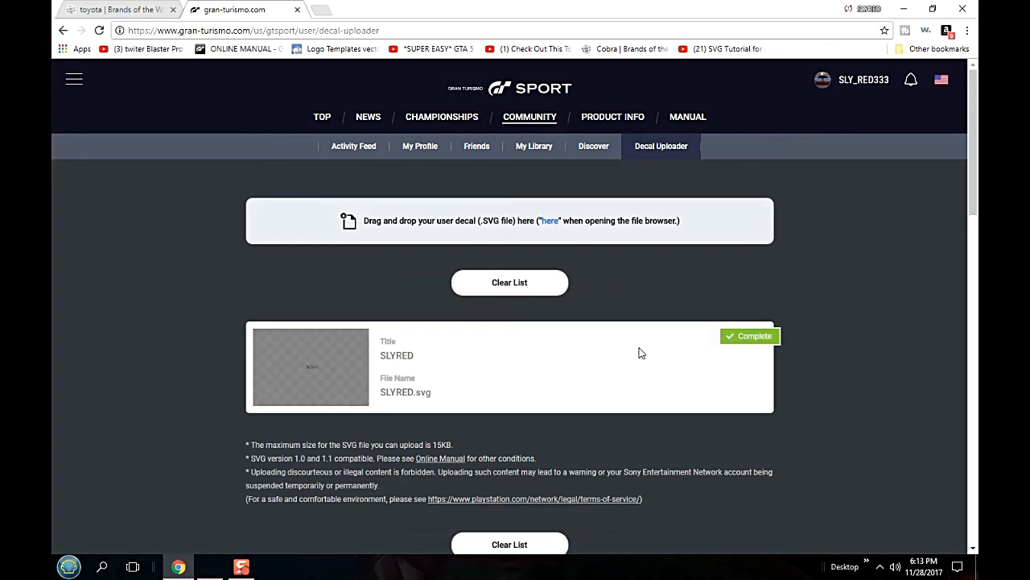
scroll(640, 352, "down", 3)
scroll(641, 353, "down", 2)
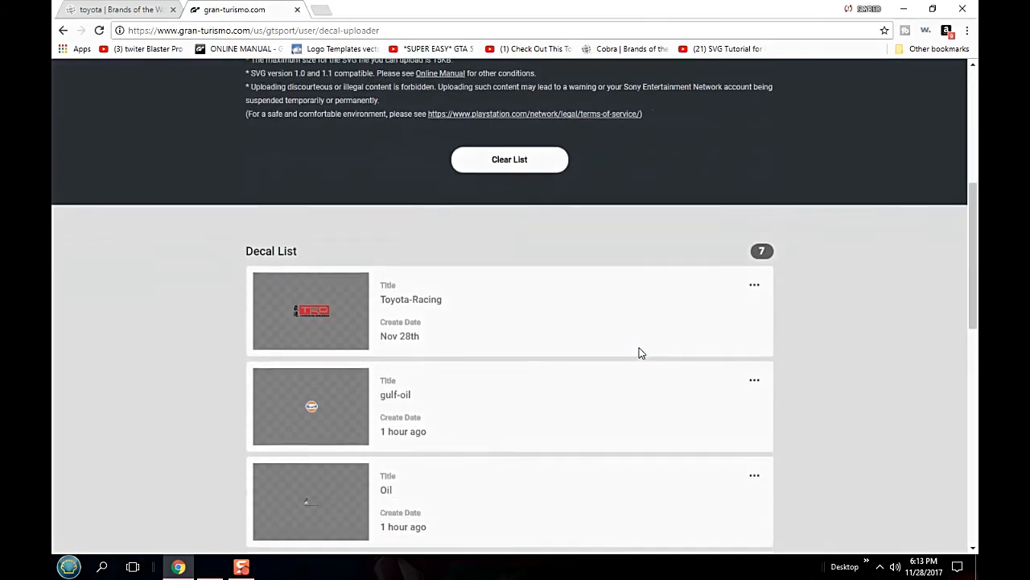
scroll(640, 353, "up", 1)
scroll(641, 353, "down", 2)
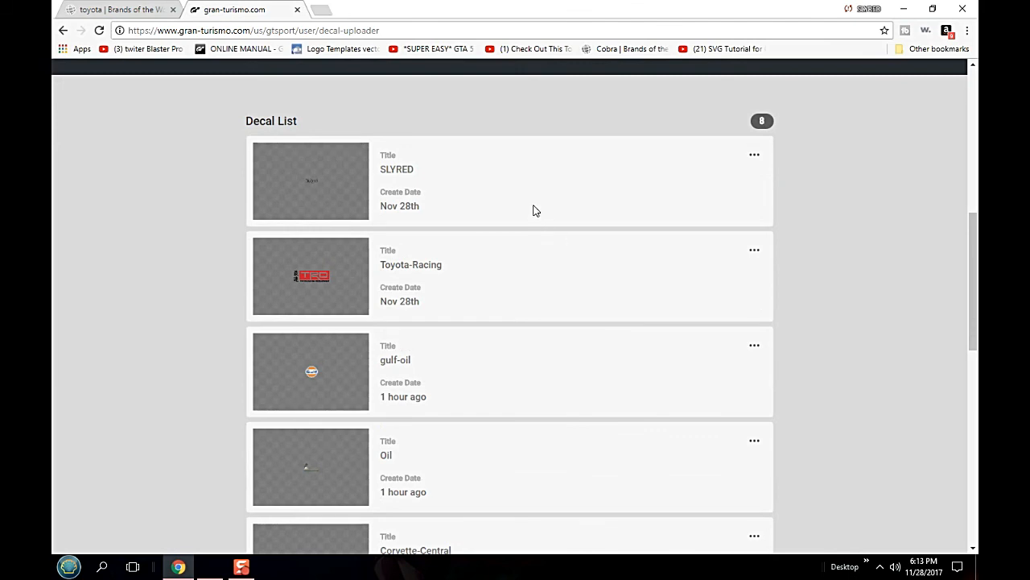
- Bring up the Brands of the World page with the Toyota logo, and minimize the browser to the desktop
left_click(147, 13)
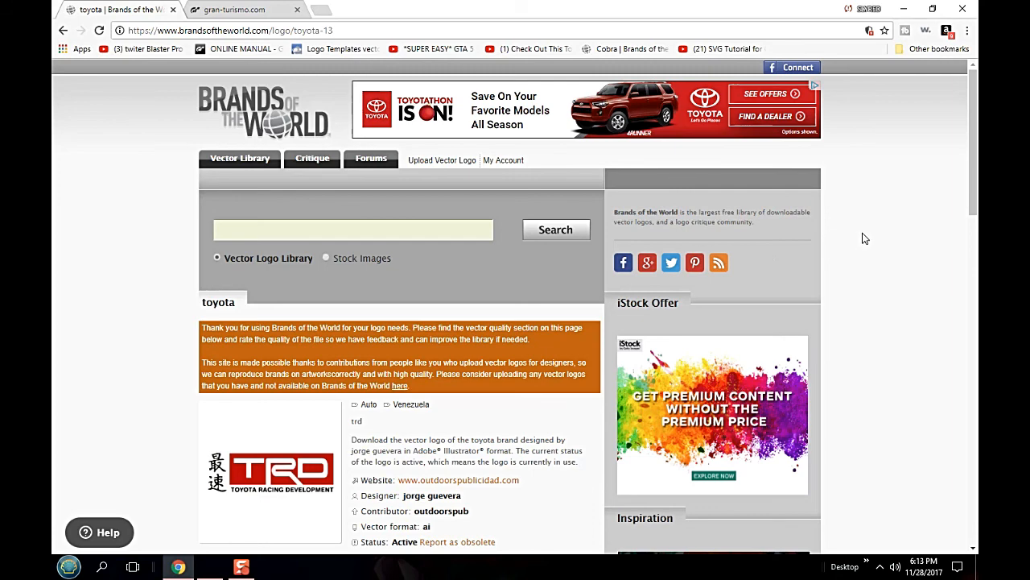
left_click(903, 9)
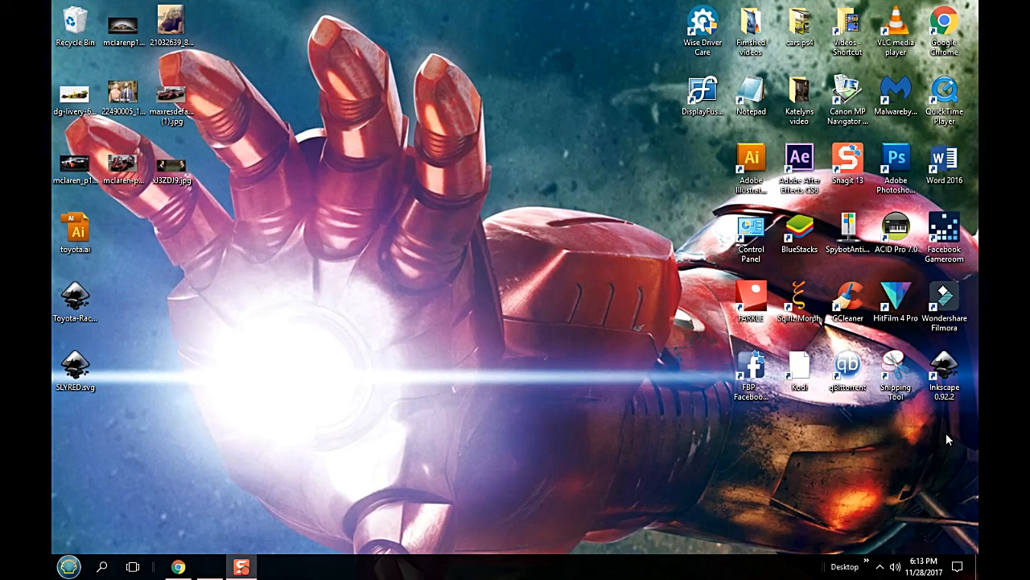